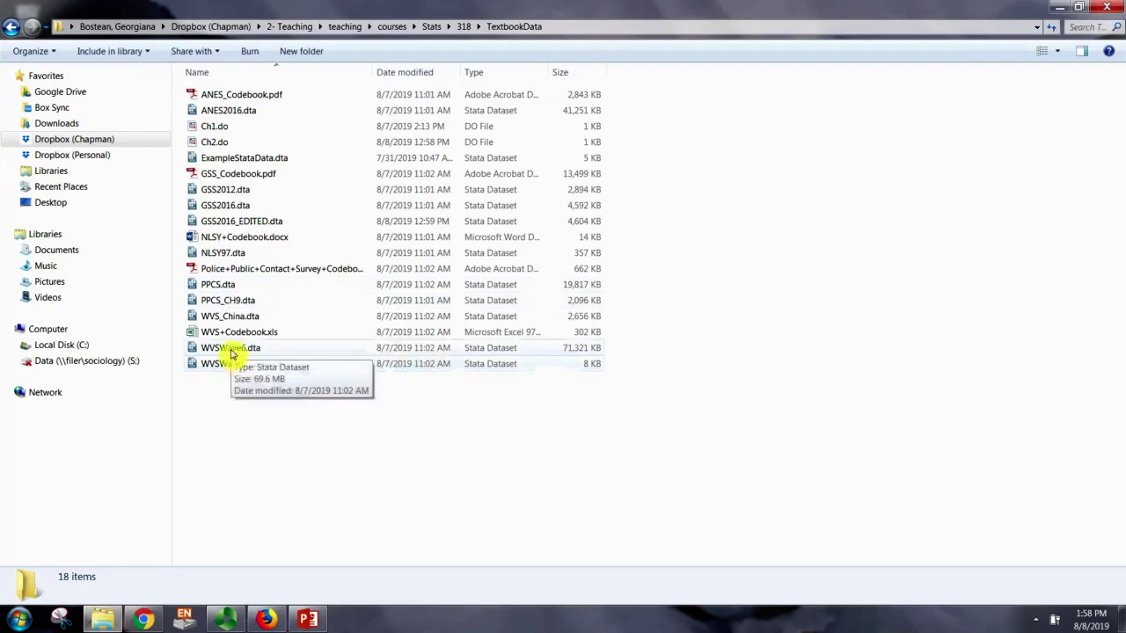
- Open WVSWave6.dta in Stata 15 with Open with, after the older Stata fails to load it
double_click(230, 348)
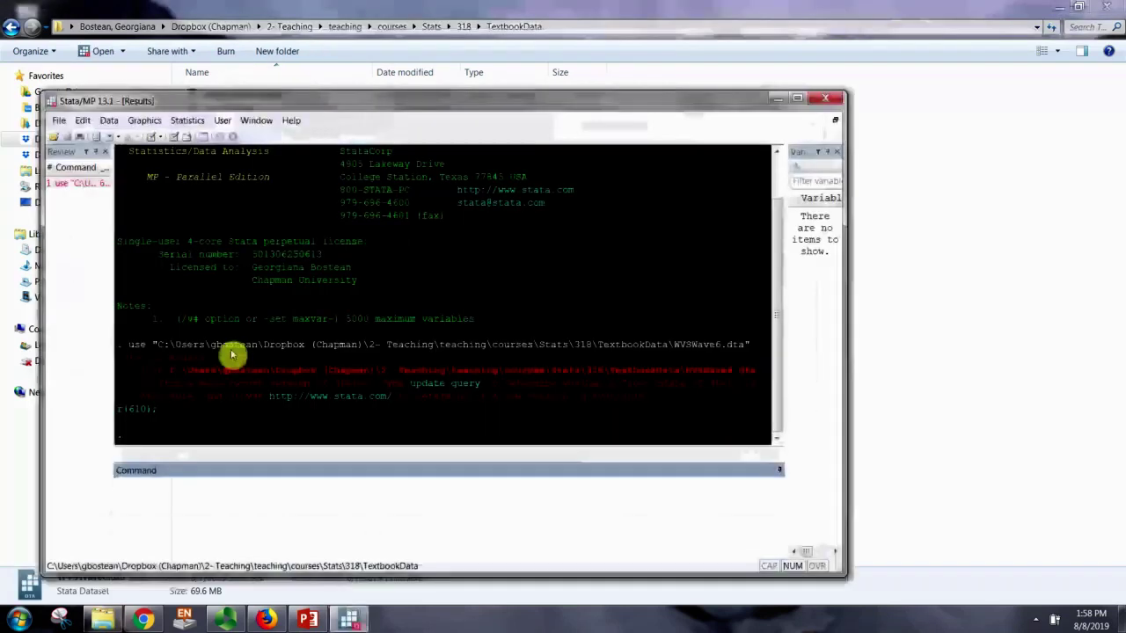
left_click(827, 98)
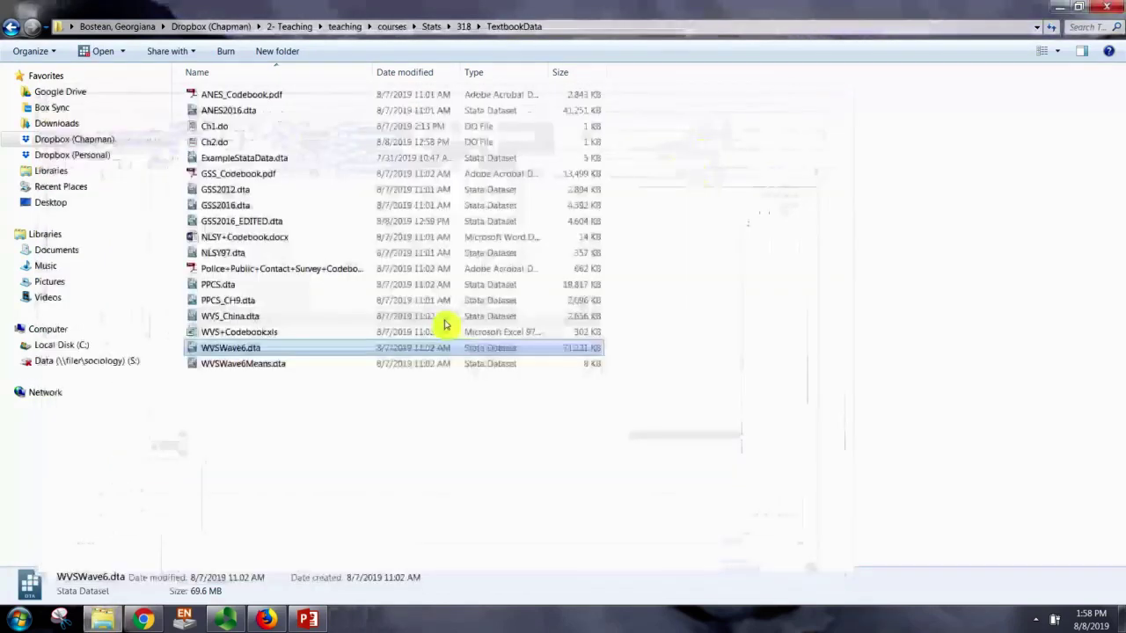
right_click(283, 355)
mouse_move(389, 194)
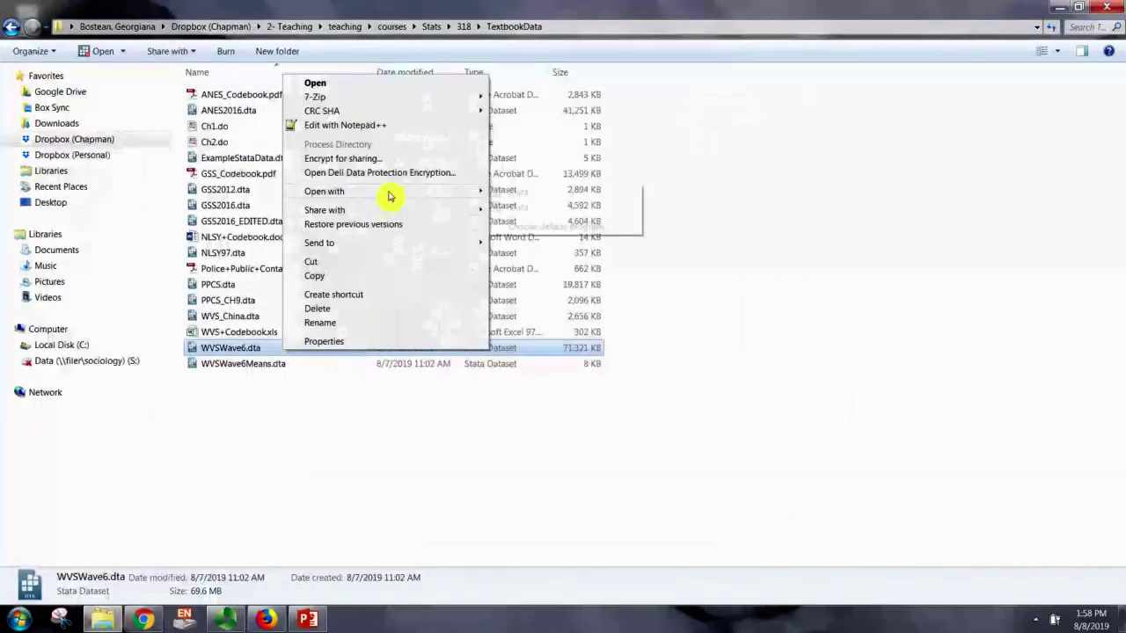
left_click(519, 208)
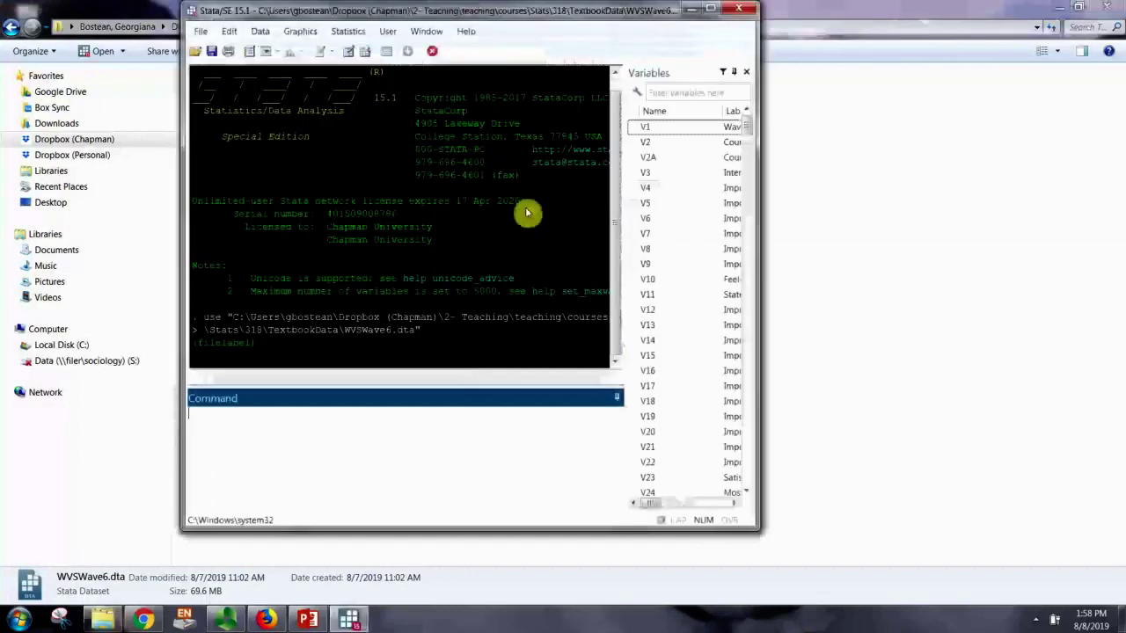
- Maximize Stata, widen the Variables pane, and browse the 436-variable dataset once
left_click(711, 8)
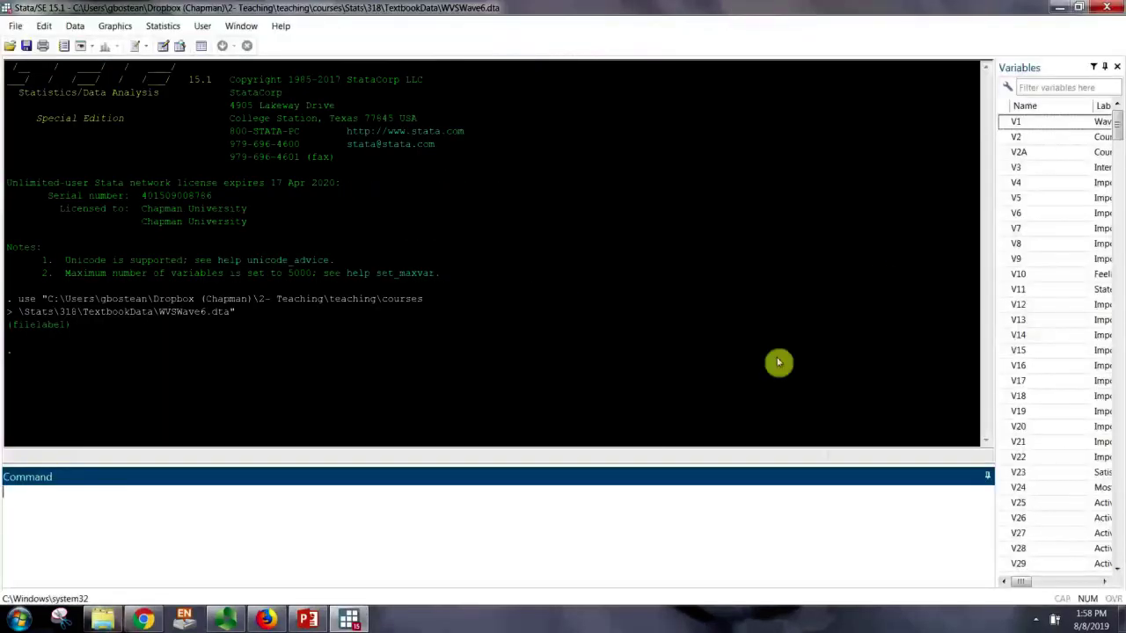
left_click_drag(996, 281, 885, 276)
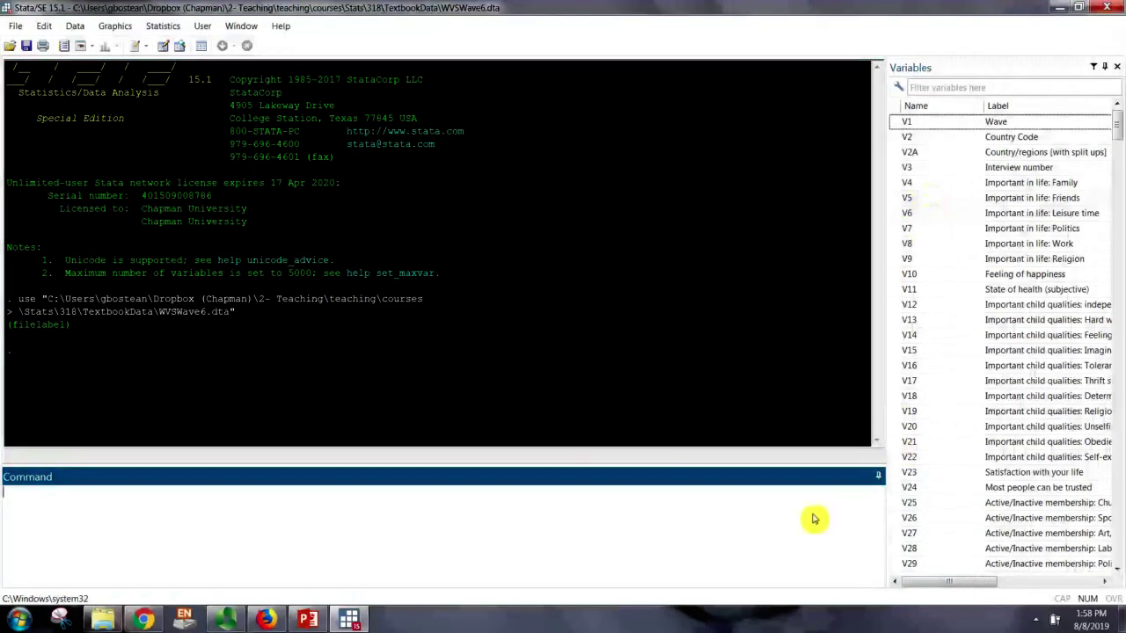
type("browse")
key("Return")
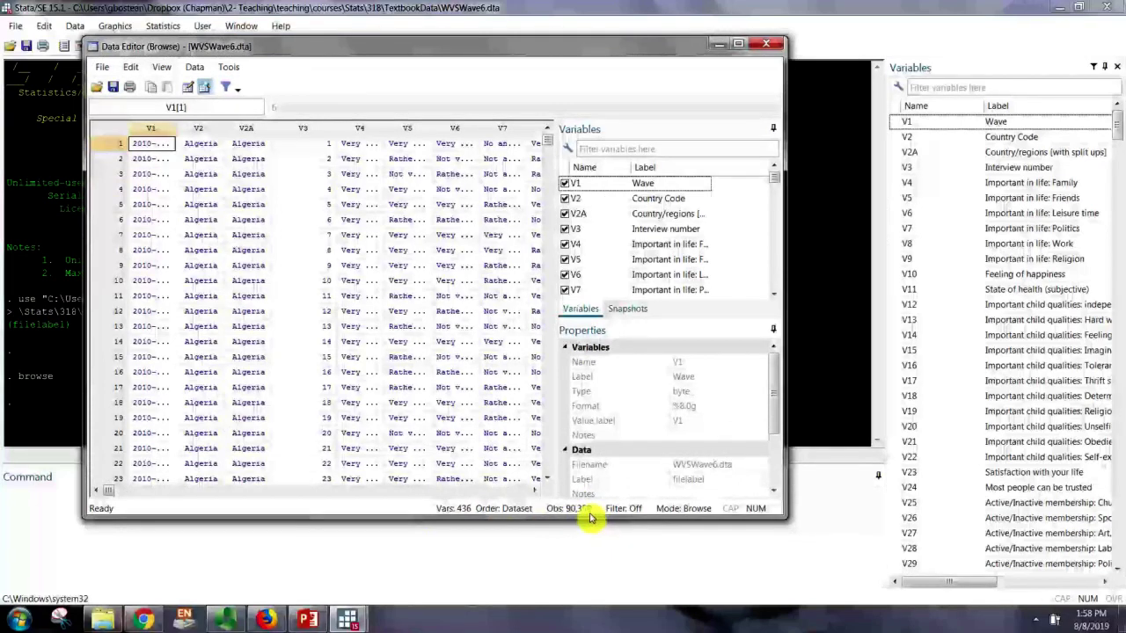
left_click(767, 44)
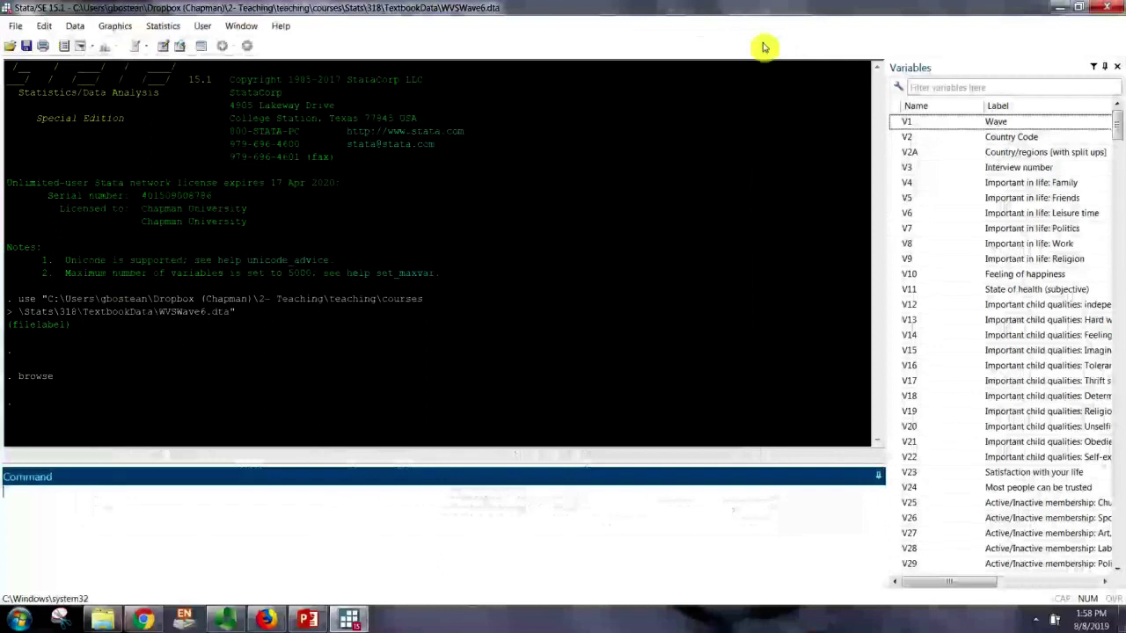
left_click(241, 26)
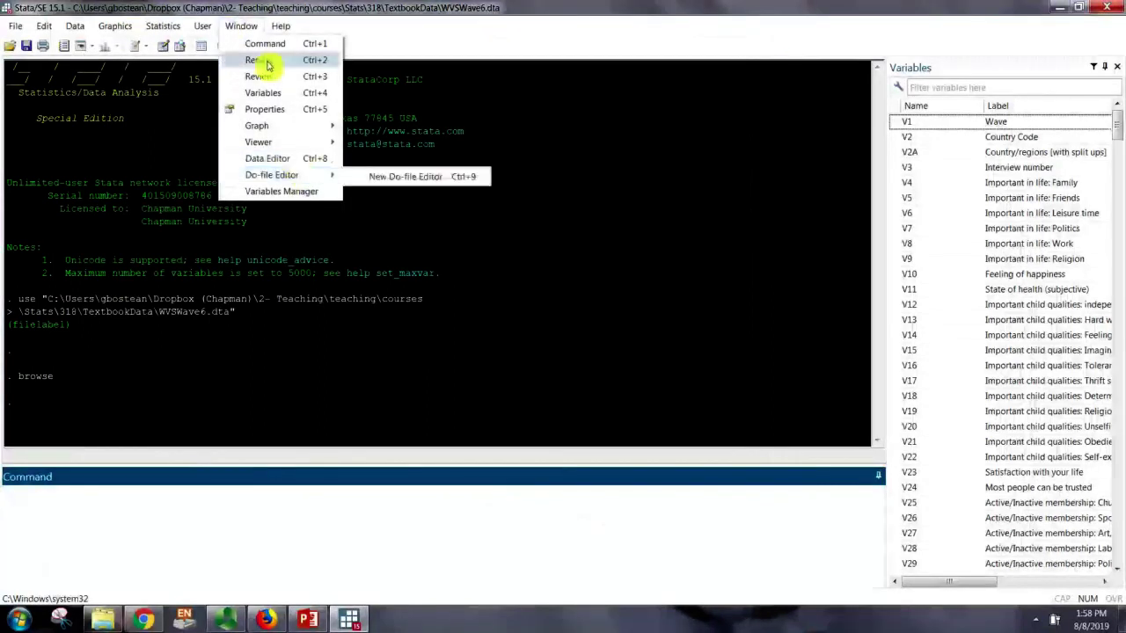
- Start a new do-file and paste in the two-line use command copied from Results
mouse_move(266, 173)
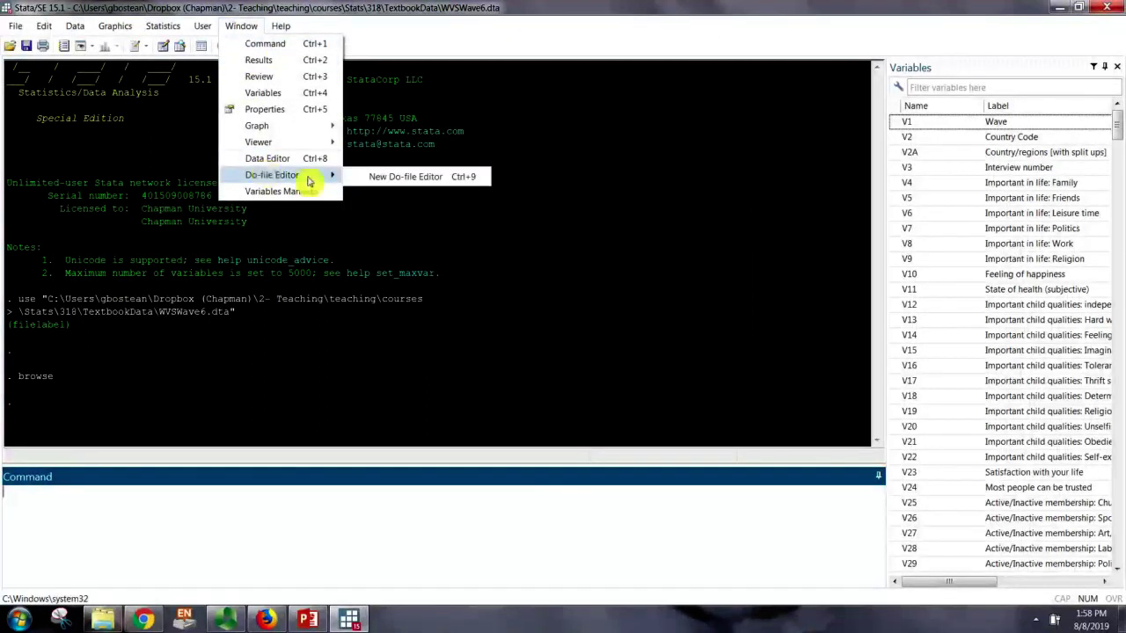
left_click(395, 179)
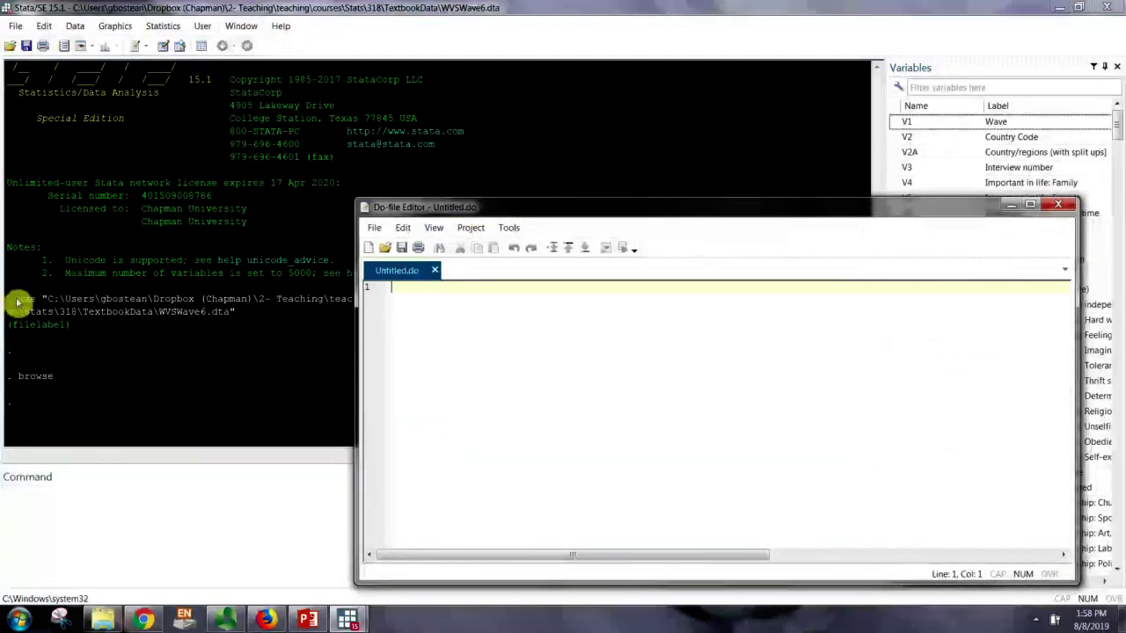
left_click_drag(15, 304, 232, 343)
mouse_move(347, 619)
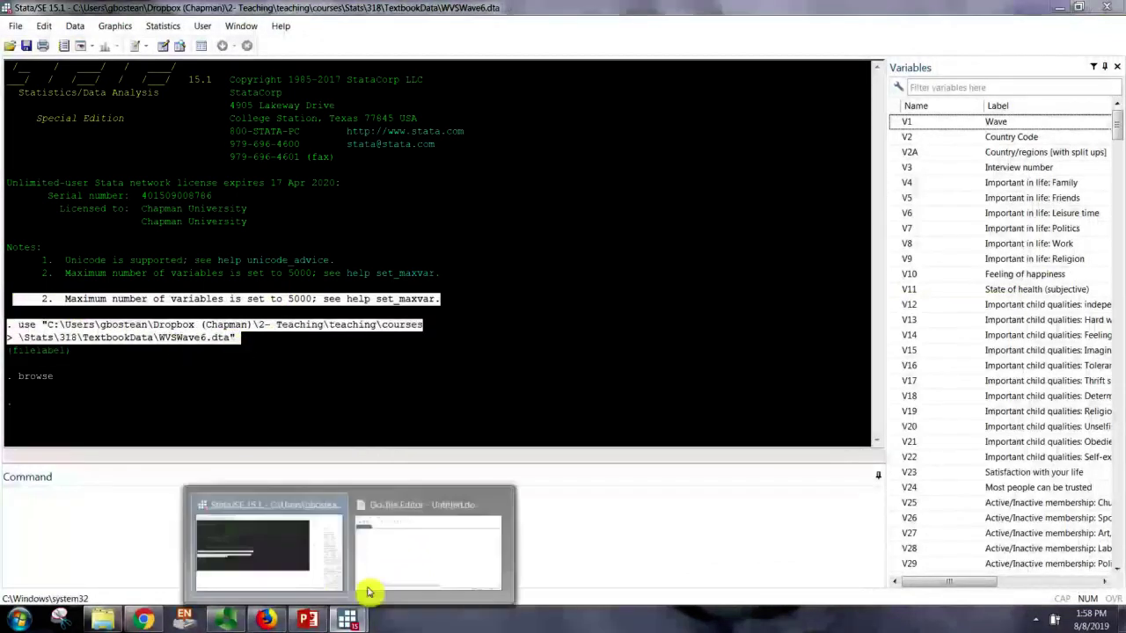
left_click(405, 537)
left_click(190, 360)
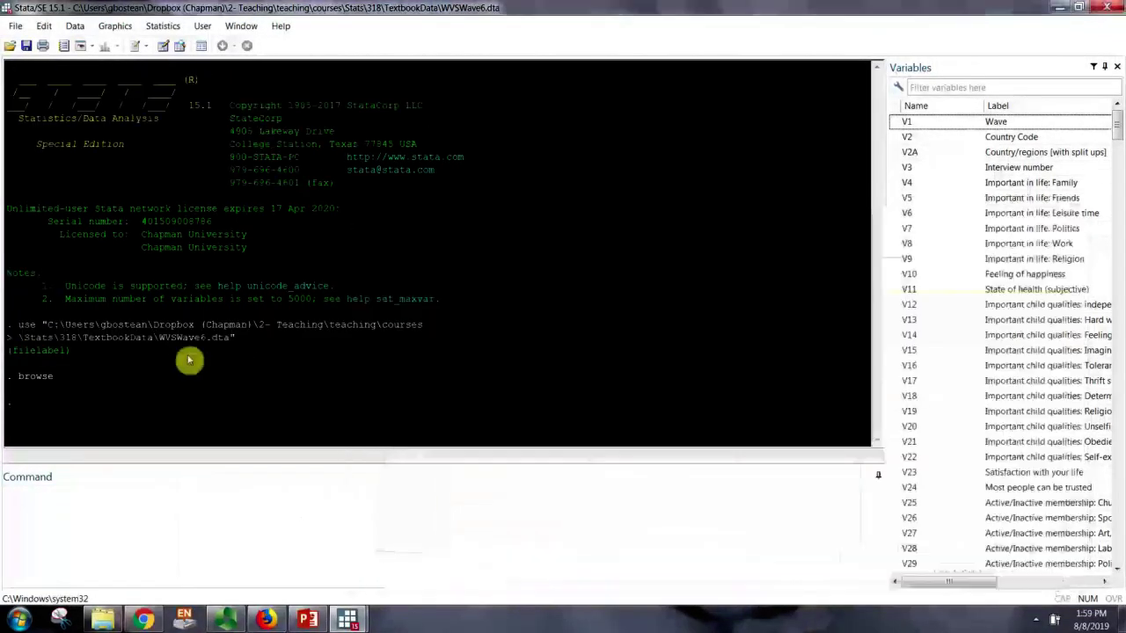
left_click_drag(19, 330, 234, 347)
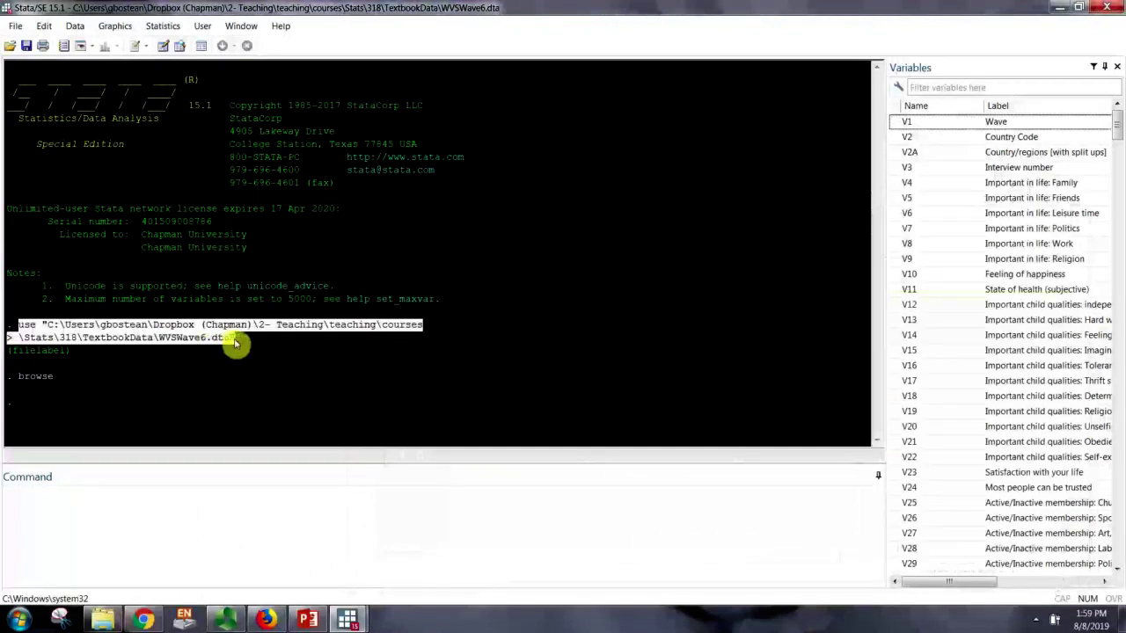
mouse_move(343, 620)
left_click(395, 543)
type("use \"C:\\Users\\gbostean\\Dropbox (Chapman)\\2- Teaching\\teaching\\courses > \\Stats\\318\\TextbookData\\WVSWave6.dta\"")
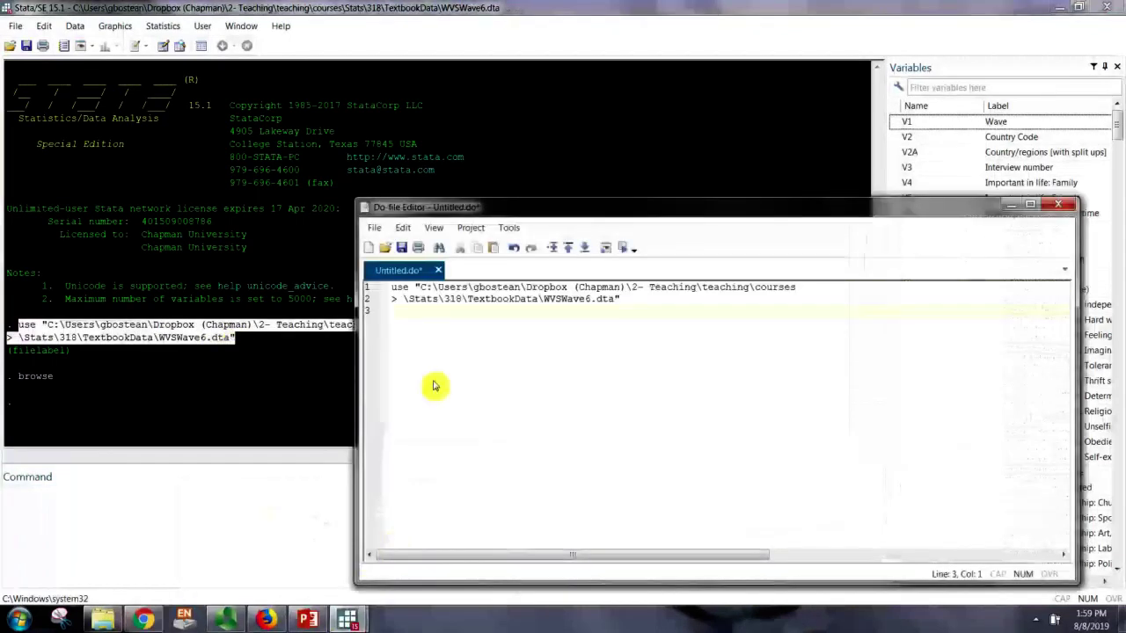
- Join the use command onto one line and add two blank lines above it
left_click(397, 302)
key("Delete")
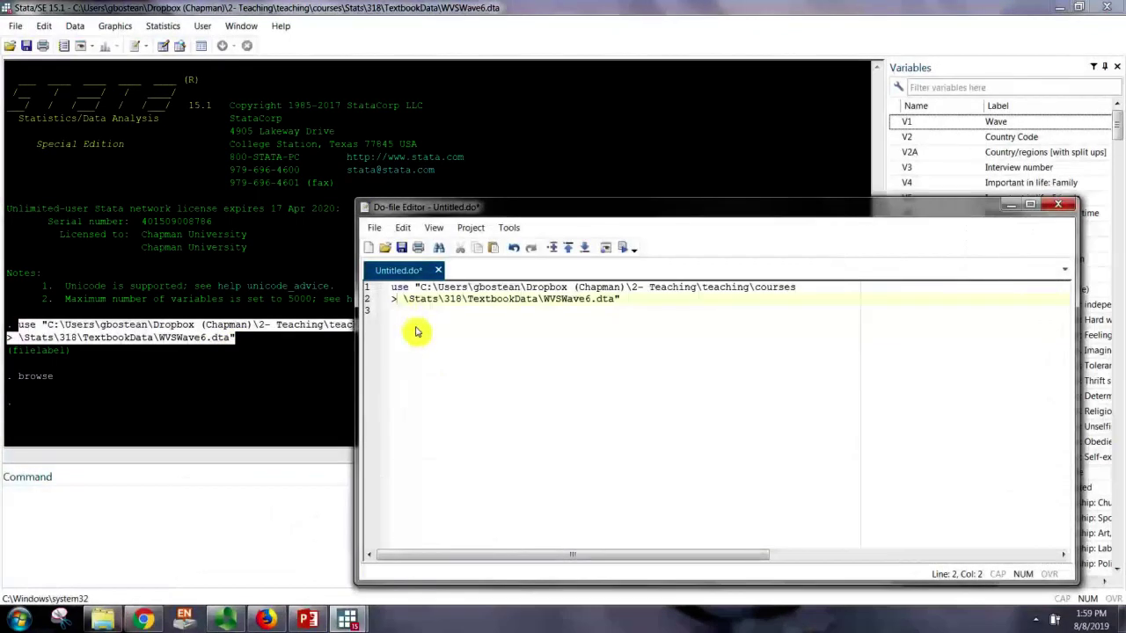
key("BackSpace")
key("BackSpace")
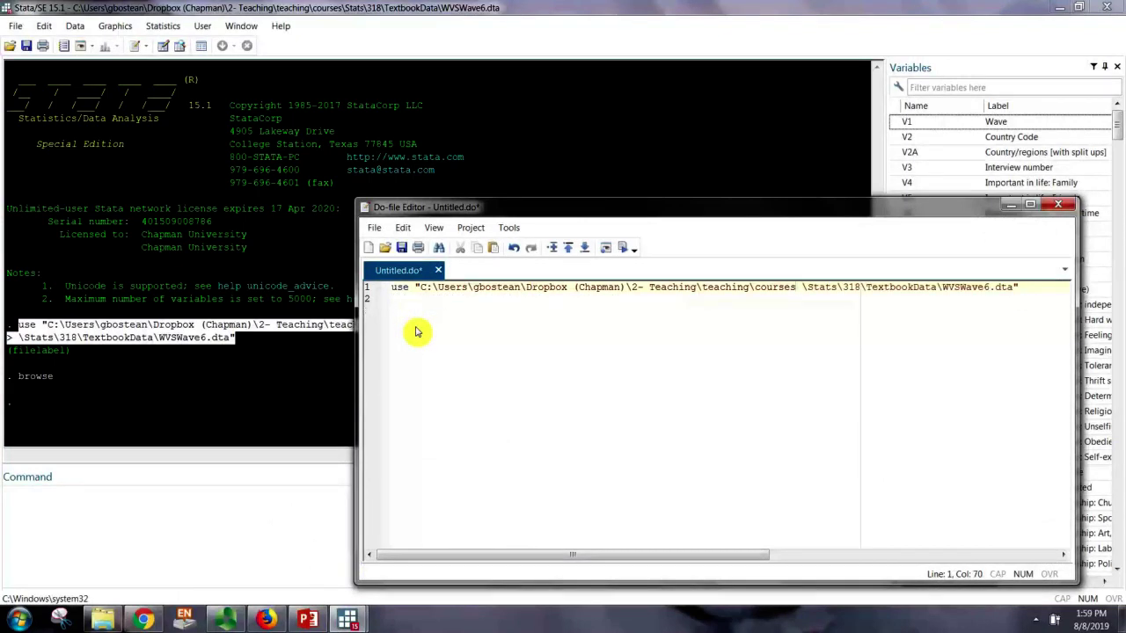
key("Delete")
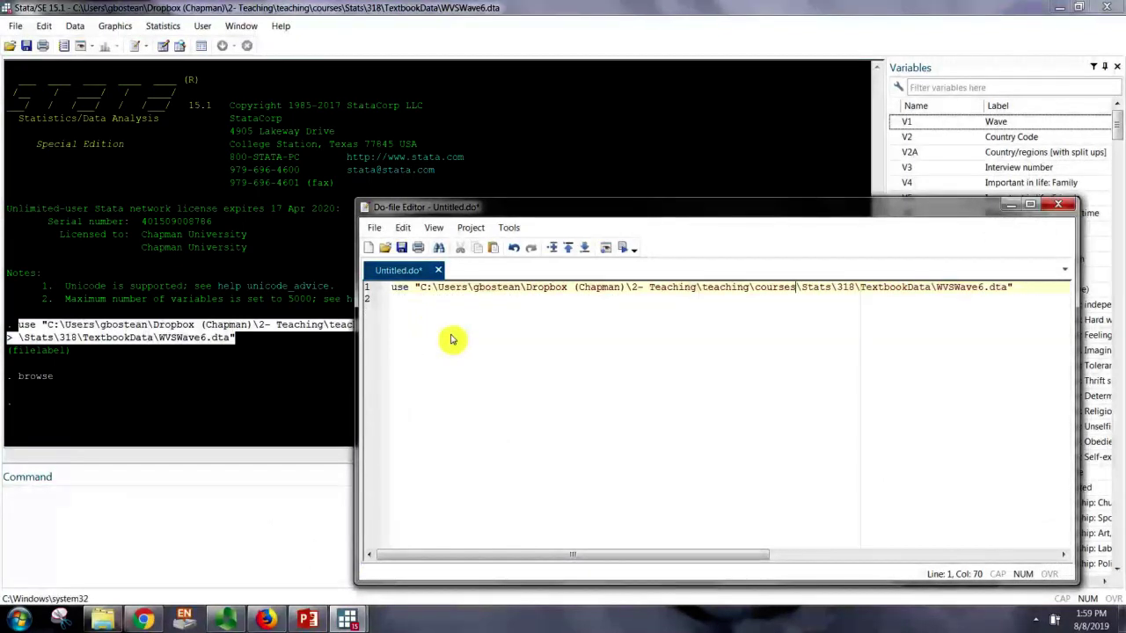
mouse_move(648, 214)
left_mouse_down()
mouse_move(543, 221)
mouse_move(637, 219)
left_mouse_up()
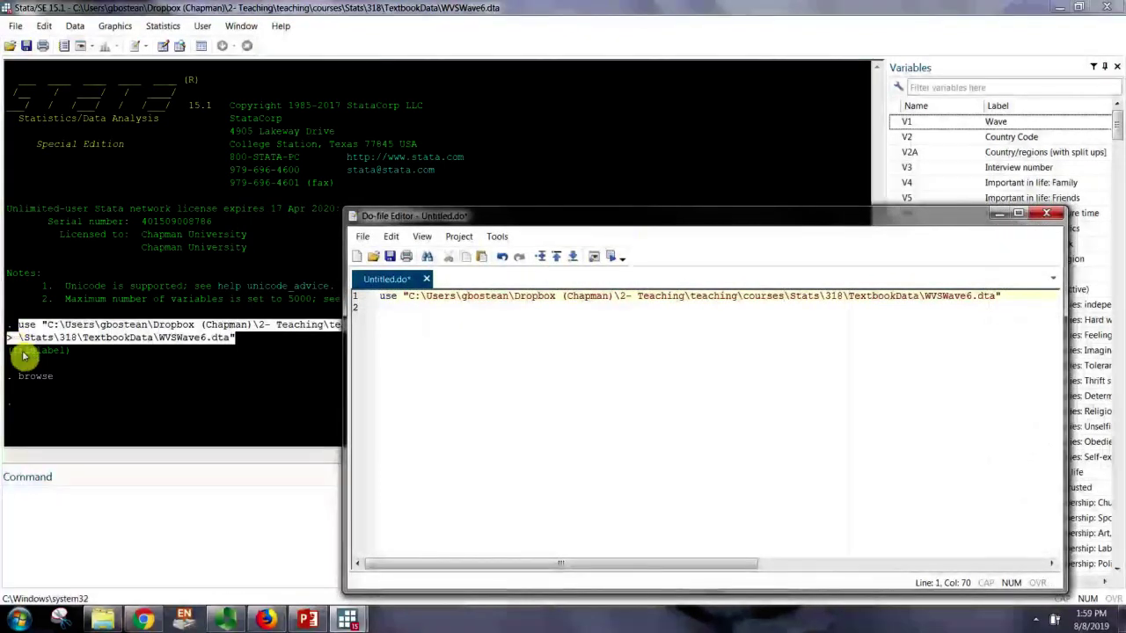
left_click(20, 341)
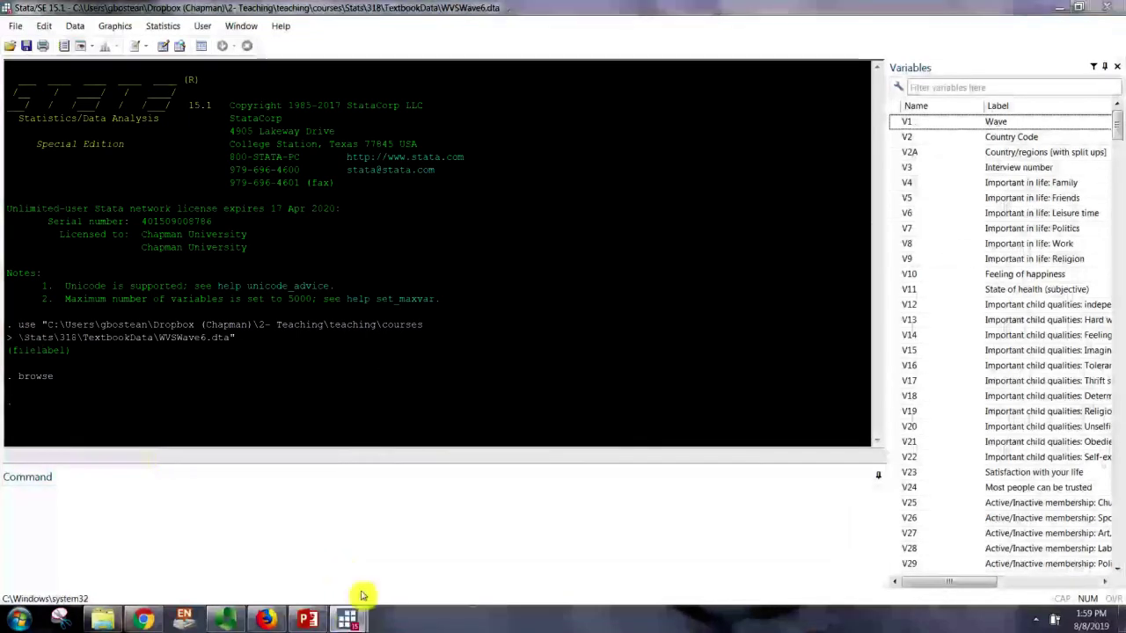
left_click(431, 538)
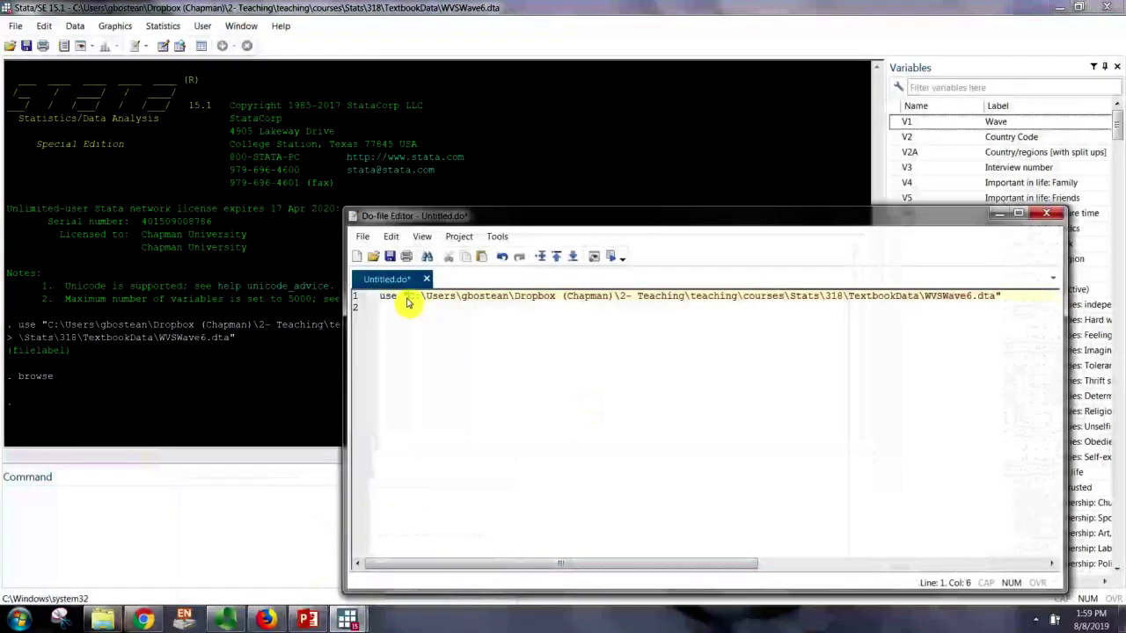
left_click_drag(408, 297, 975, 293)
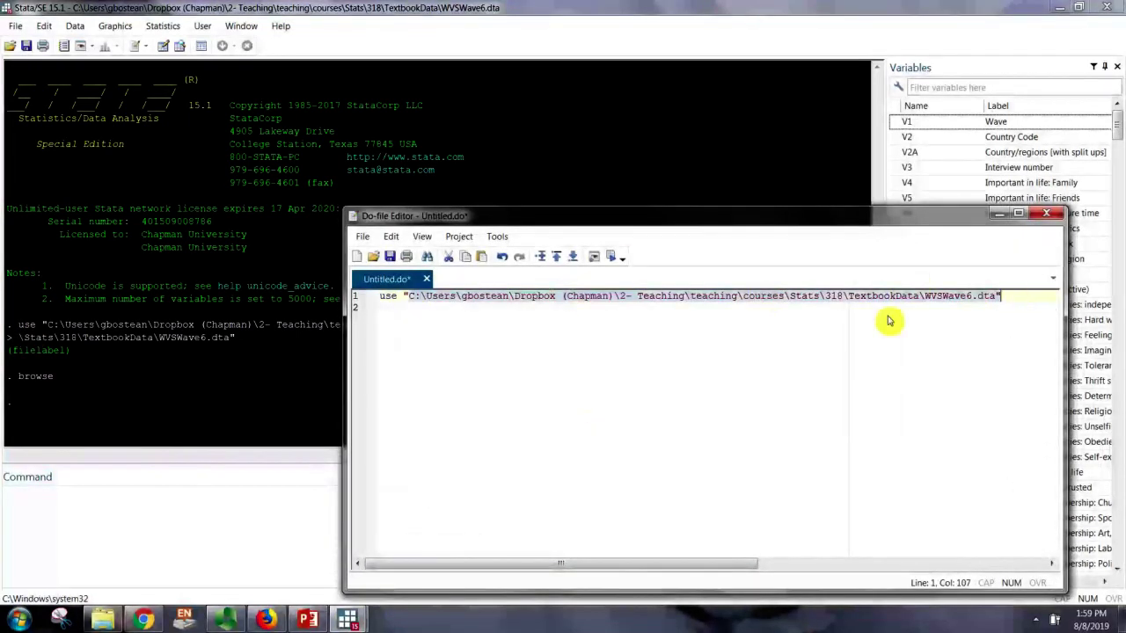
left_click(619, 329)
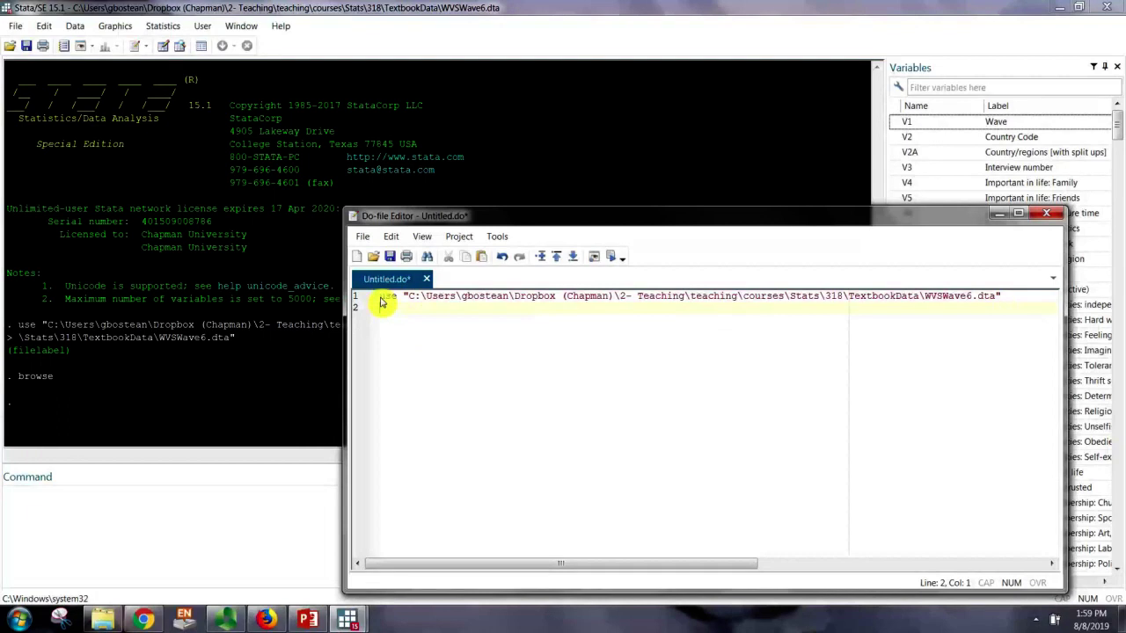
key("Return")
key("Return")
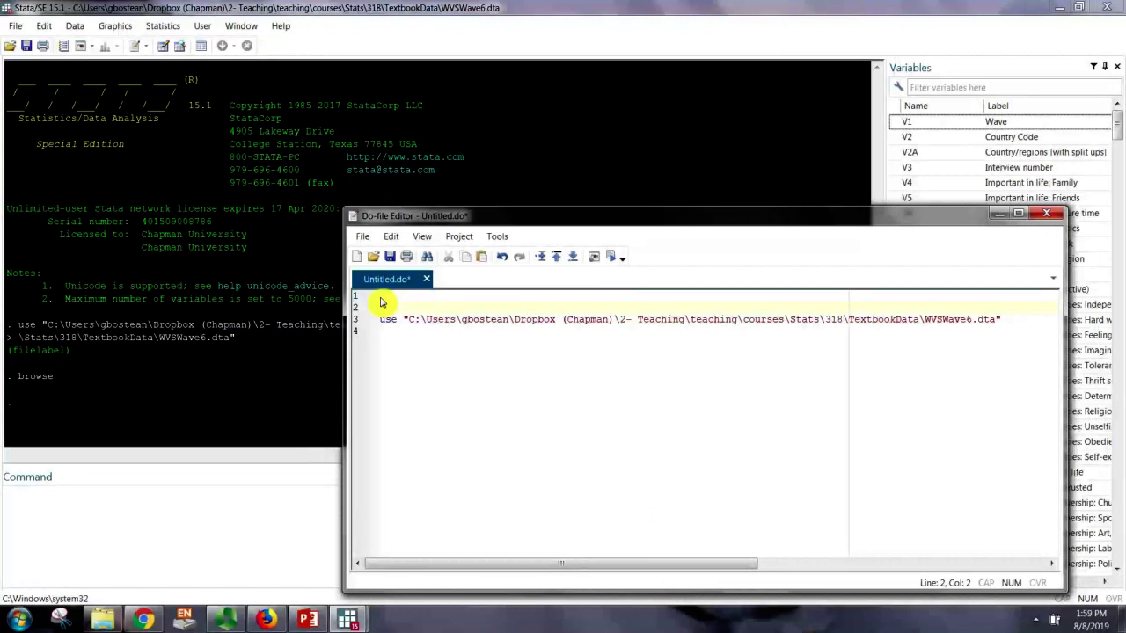
- Add 'tabulate tvconf college, column' on line 5 and run it for column percentages
type(".3")
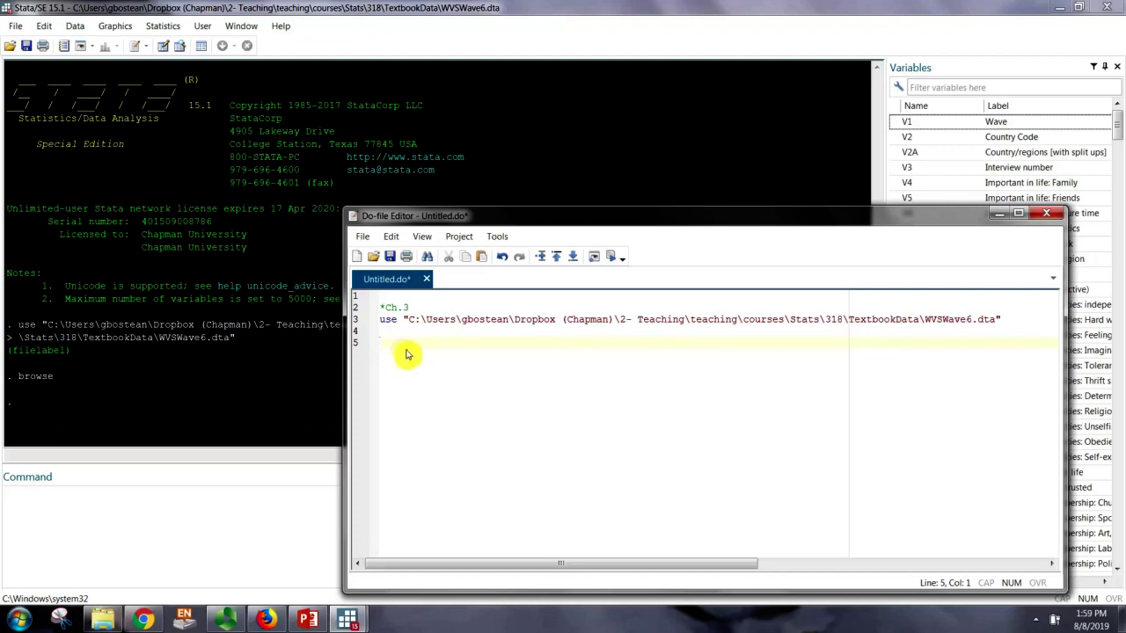
left_click_drag(631, 219, 523, 194)
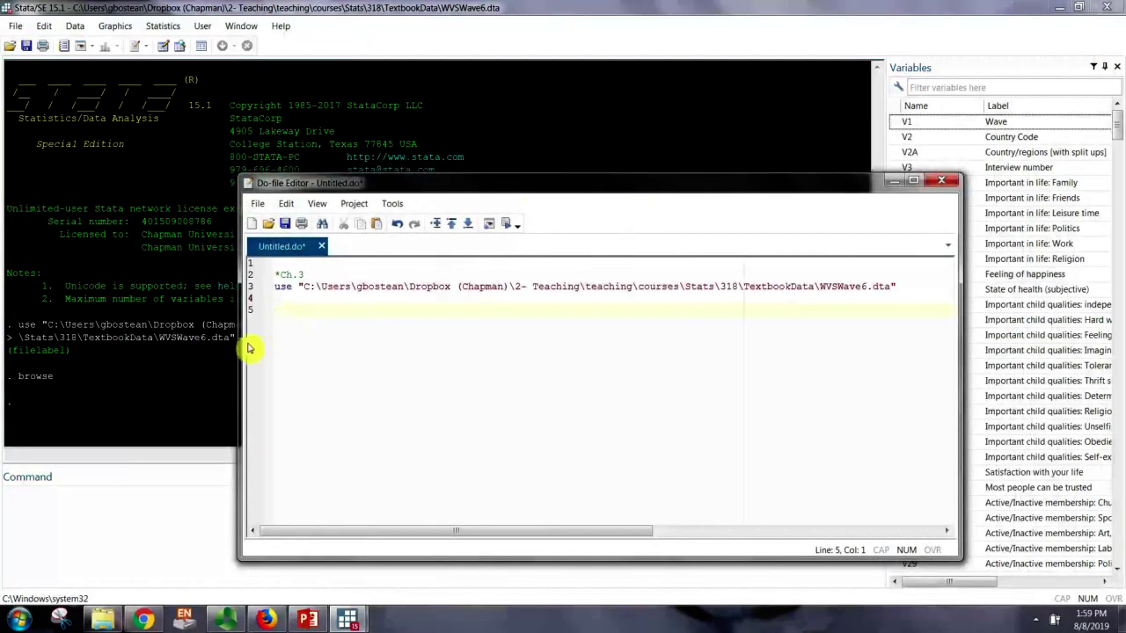
left_click_drag(252, 347, 406, 346)
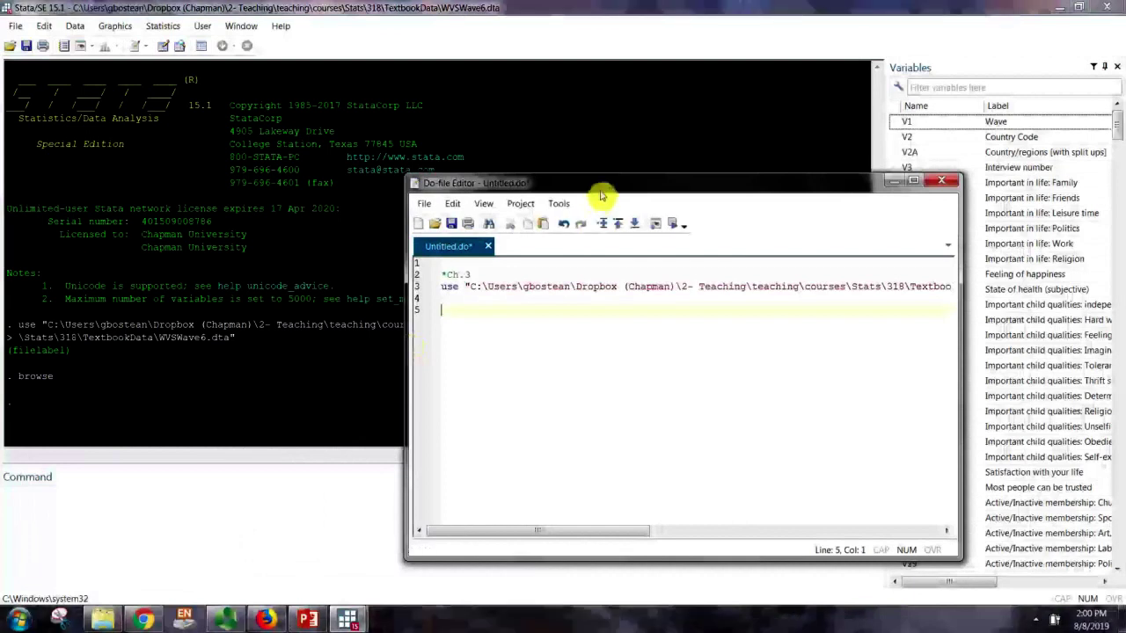
left_click_drag(604, 193, 590, 220)
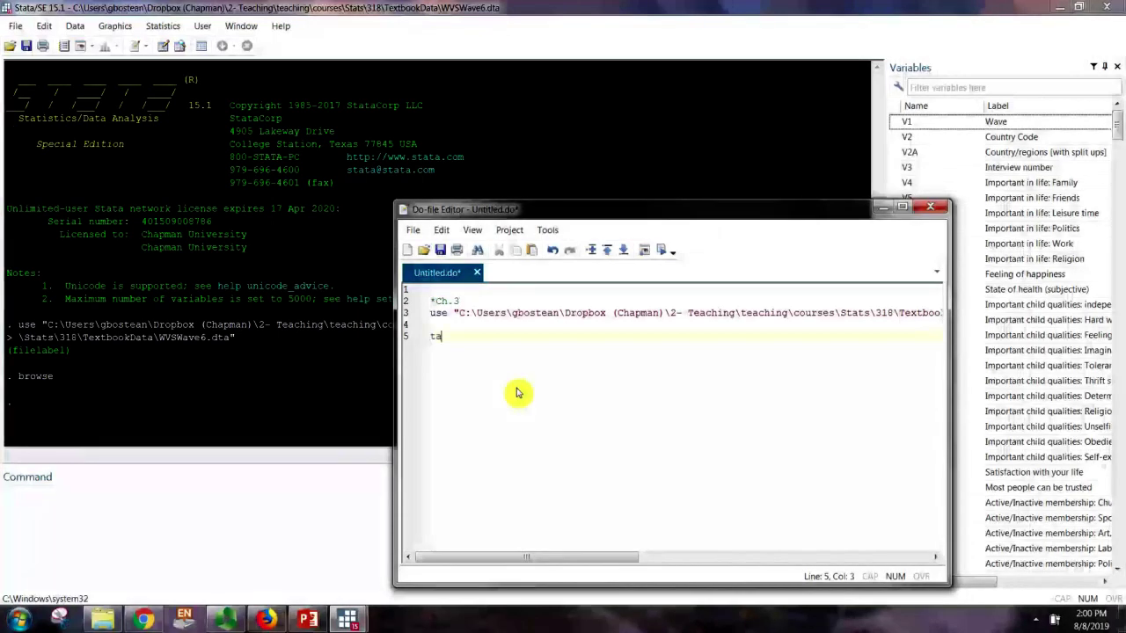
type("bulate ")
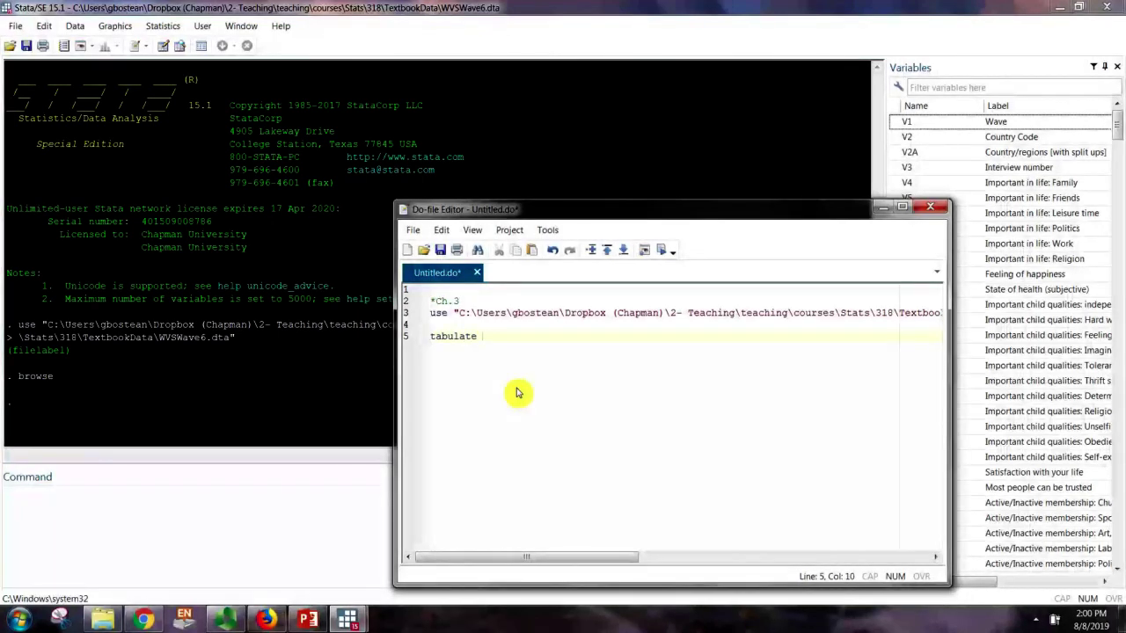
type("tvconf")
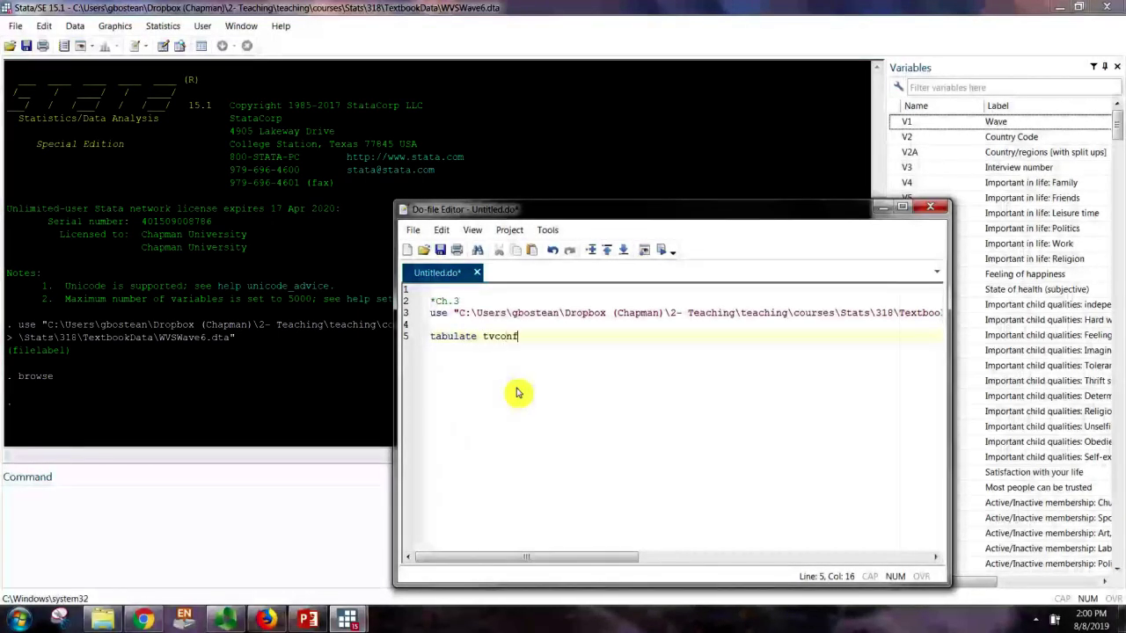
type(" college")
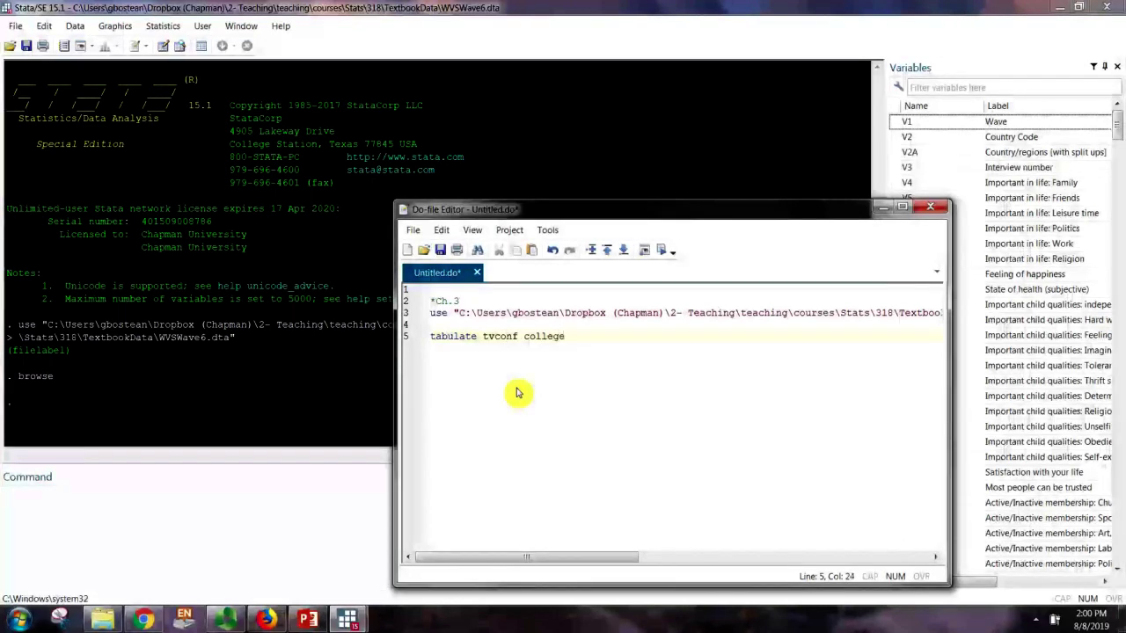
type(", column")
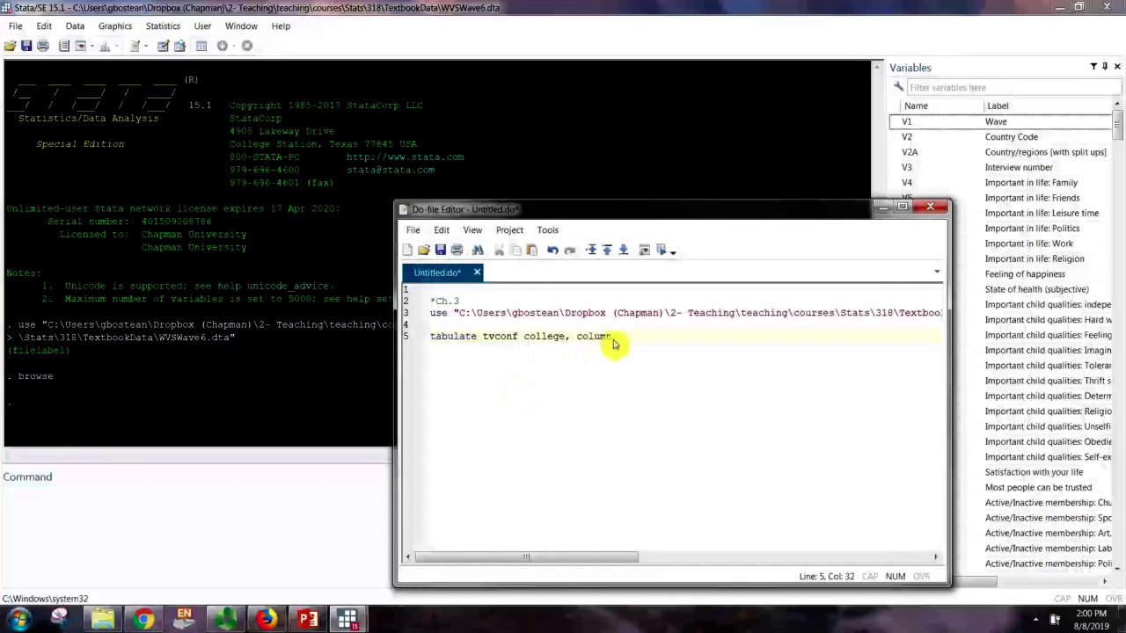
double_click(461, 340)
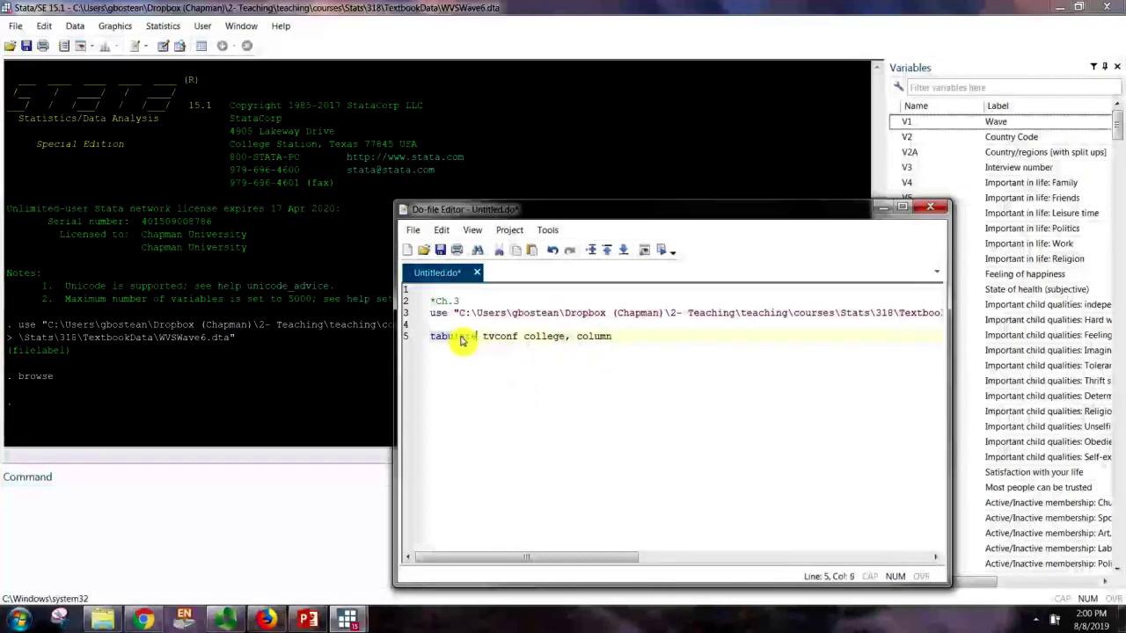
left_click(659, 251)
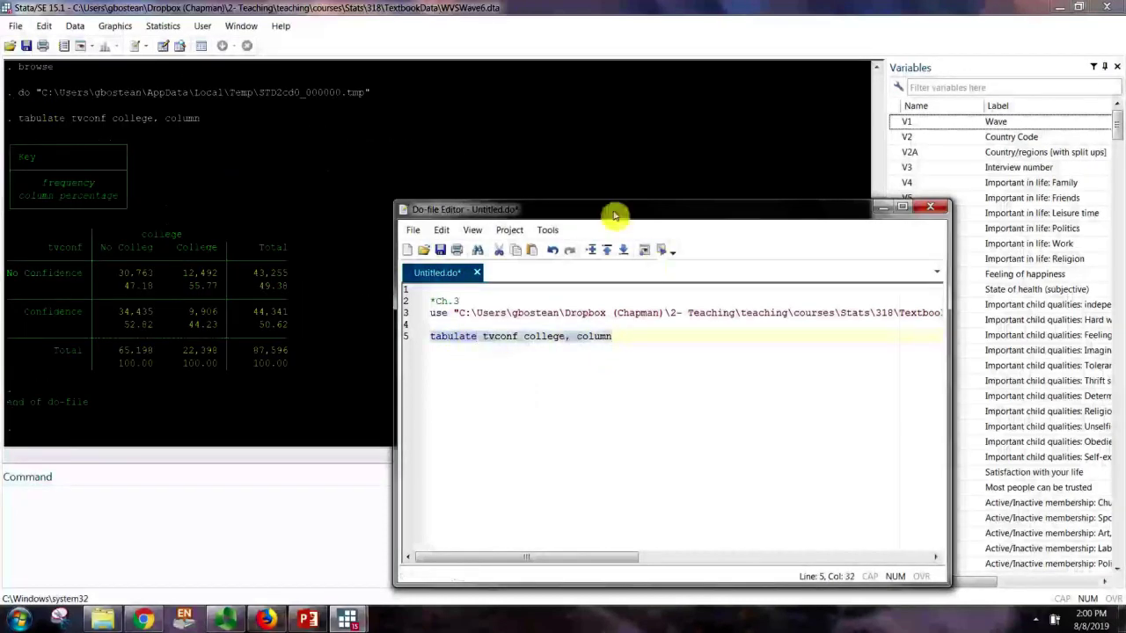
- Begin a comment '//order of the command' at the end of the tabulate line
left_click_drag(615, 214, 693, 219)
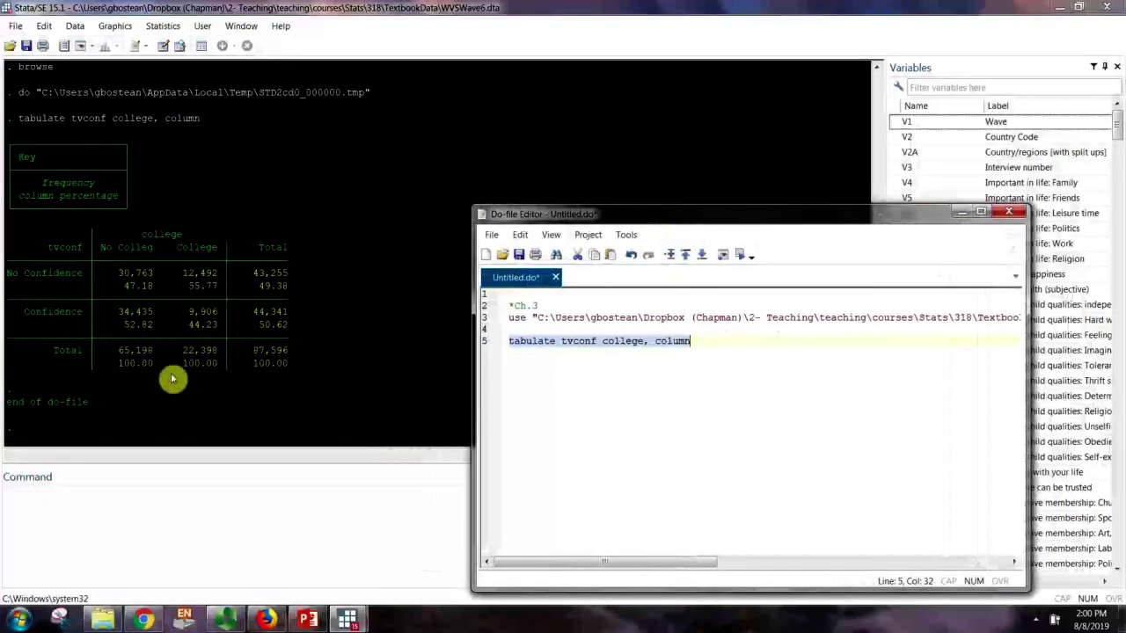
left_click(571, 363)
left_click(510, 345)
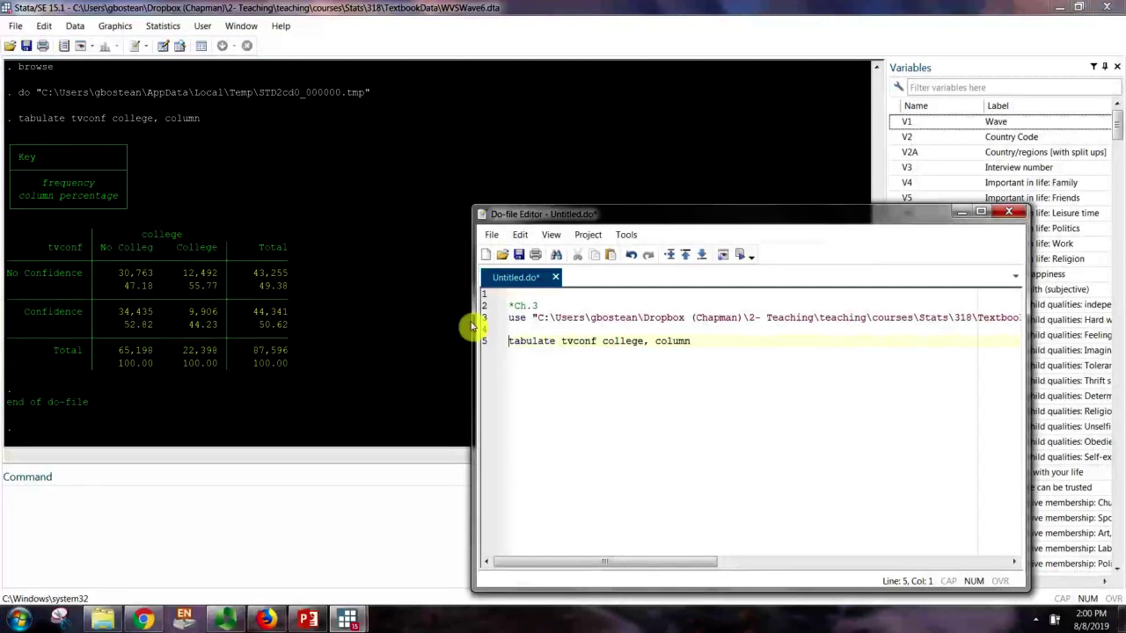
left_click(741, 360)
type("/")
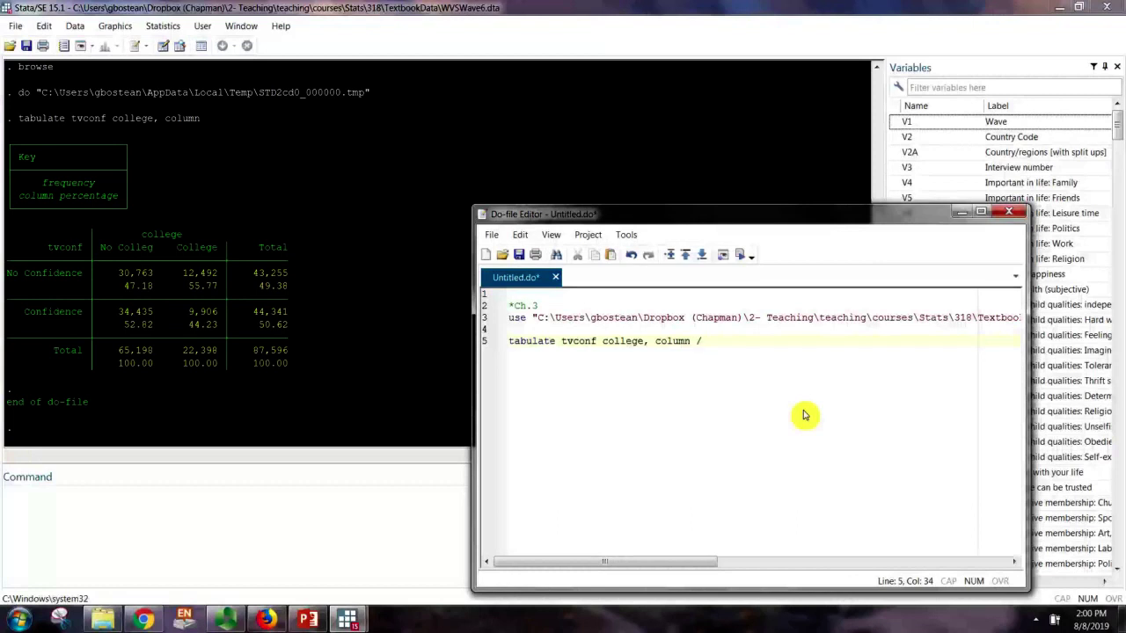
type("order of the command")
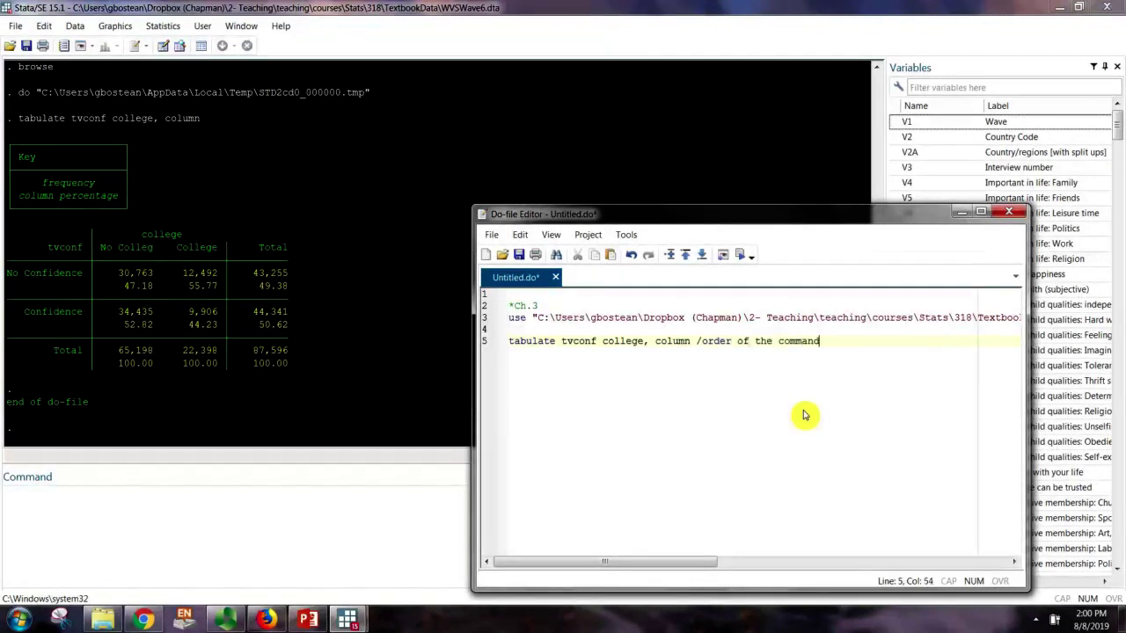
left_click(703, 345)
key("BackSpace")
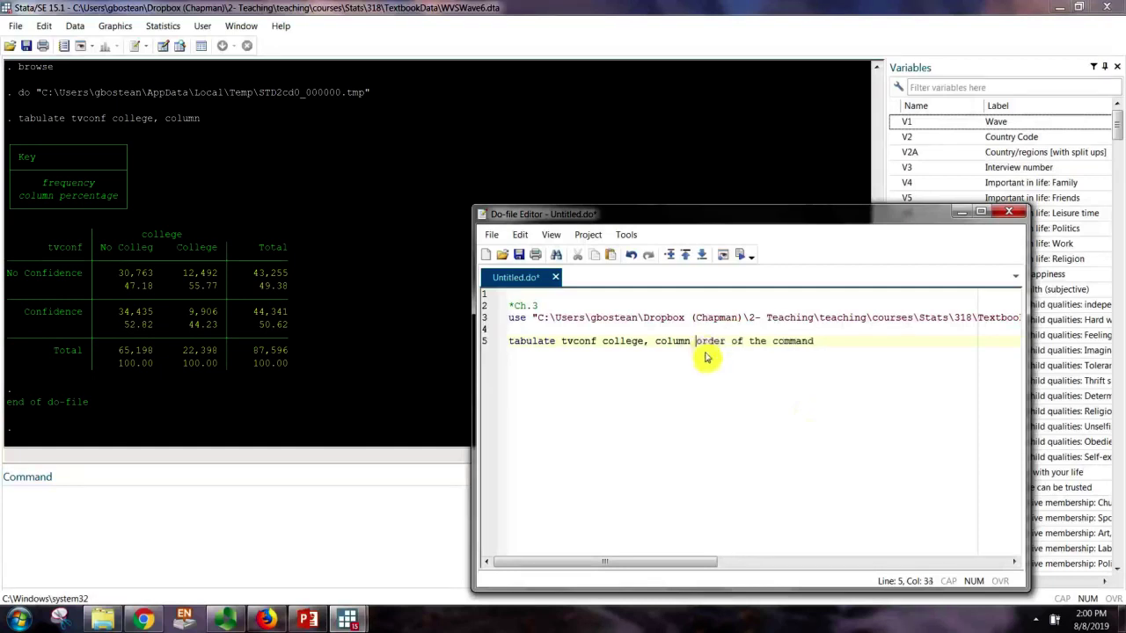
type("\\\\")
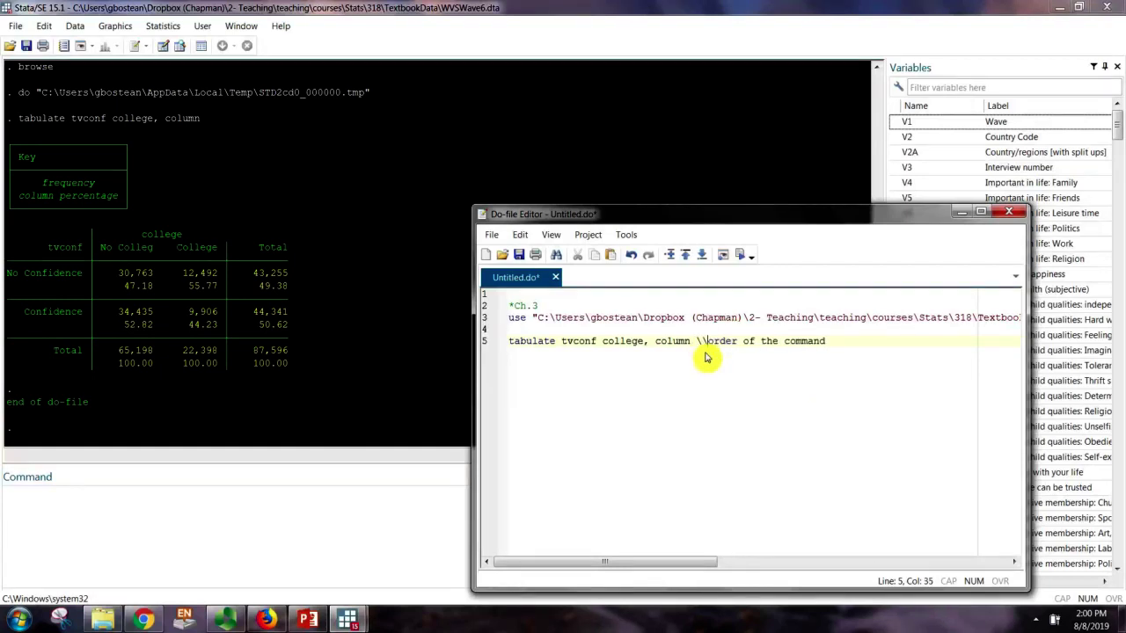
key("BackSpace")
key("BackSpace")
type("//")
- Finish the comment: 'is y (row) x (col), col (gives you % within col)'
key("End")
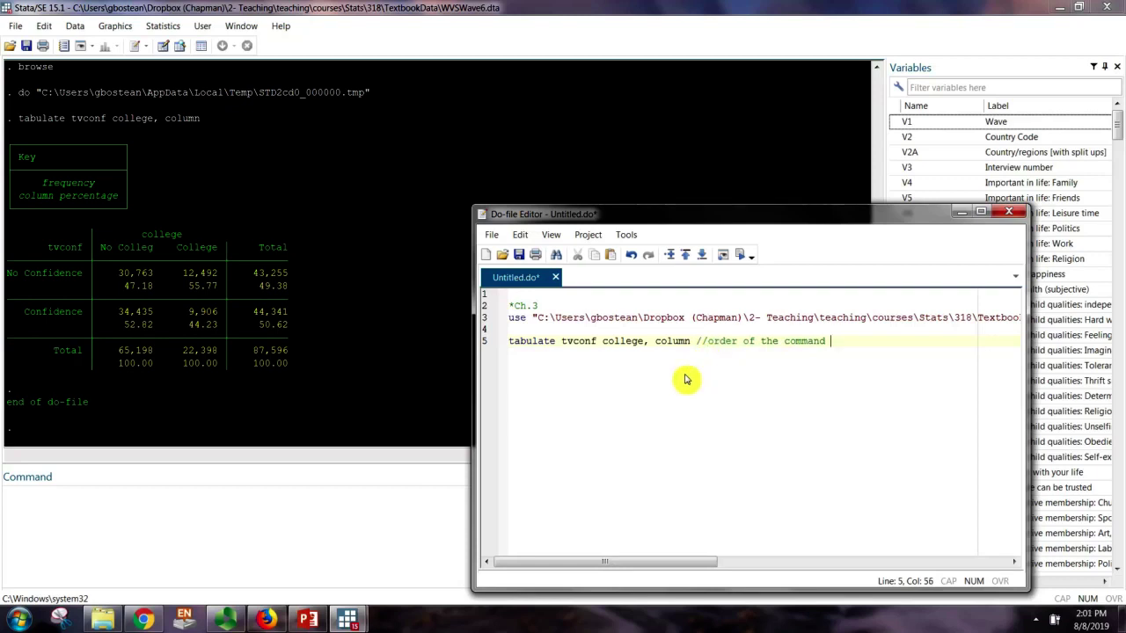
type("is y x")
left_click(855, 343)
type("( ")
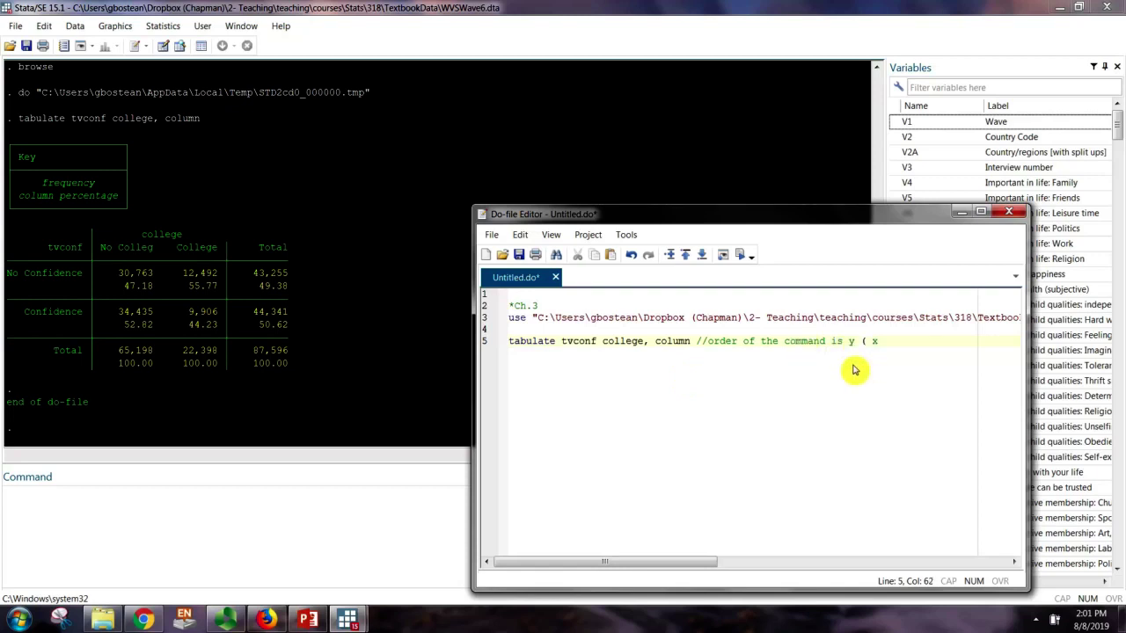
type("row)")
key("Right")
key("Right")
type("(col), col (gives you % withi")
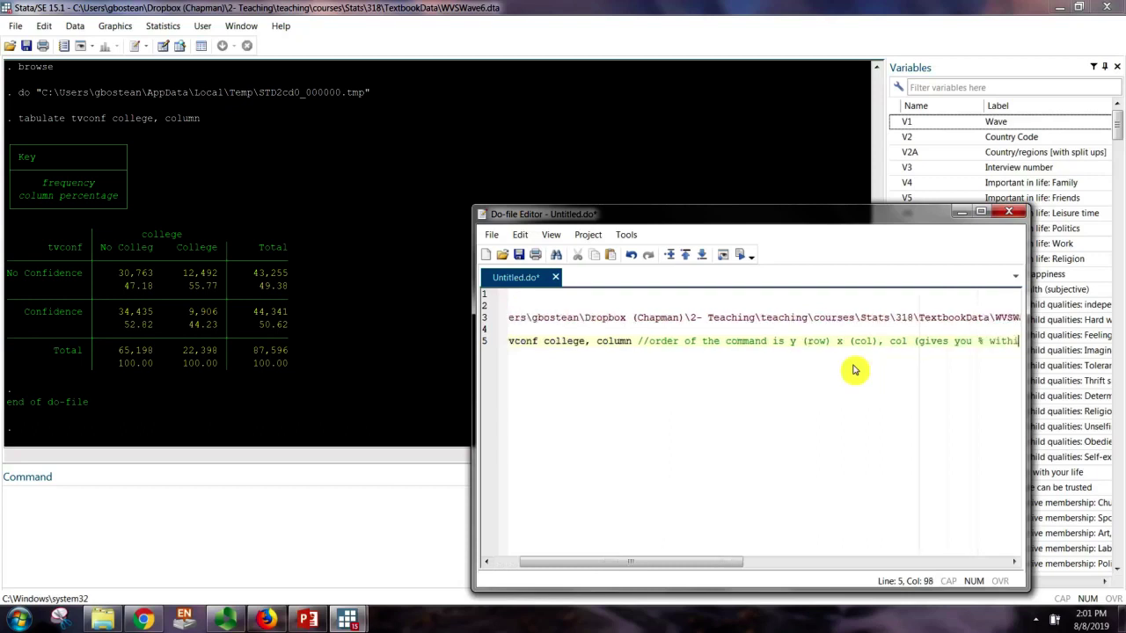
type("n col)")
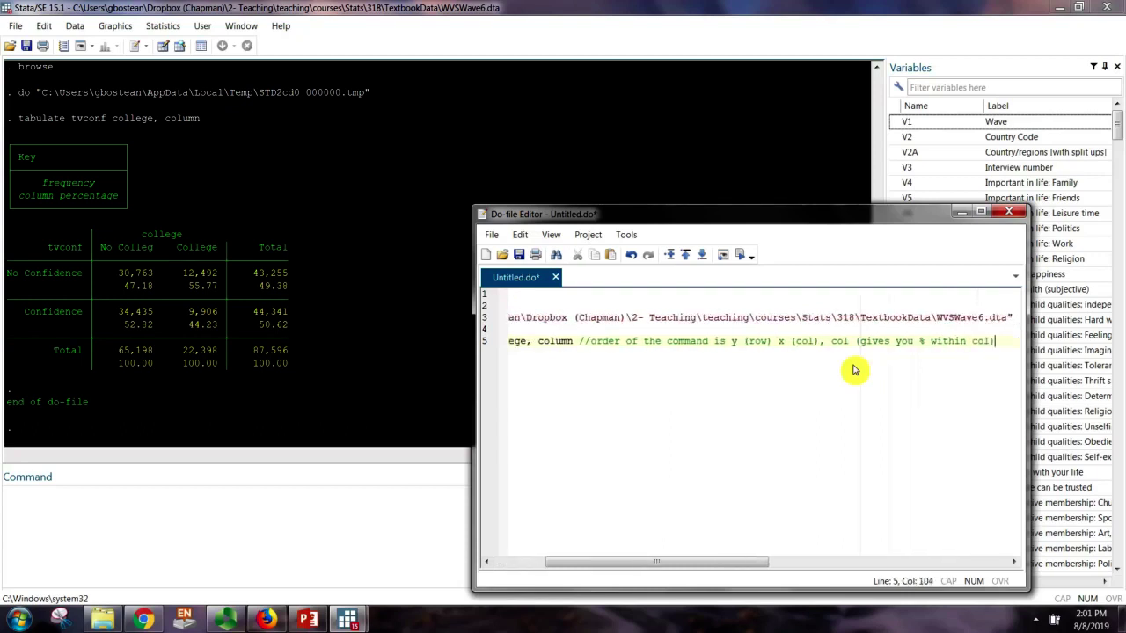
left_click_drag(692, 563, 566, 568)
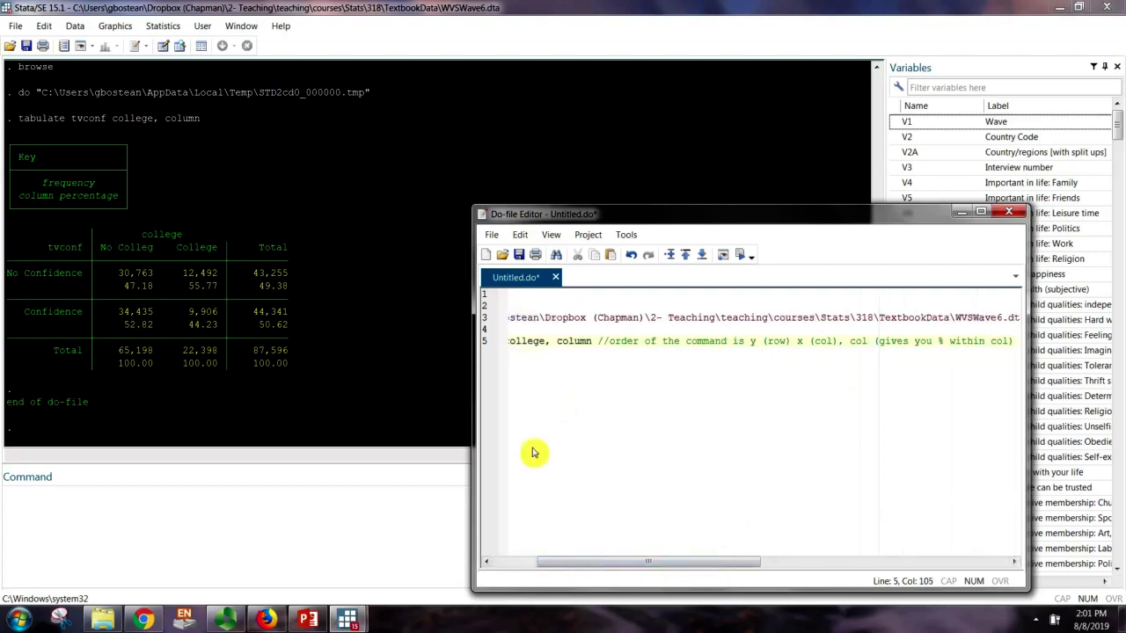
left_click_drag(553, 572, 490, 572)
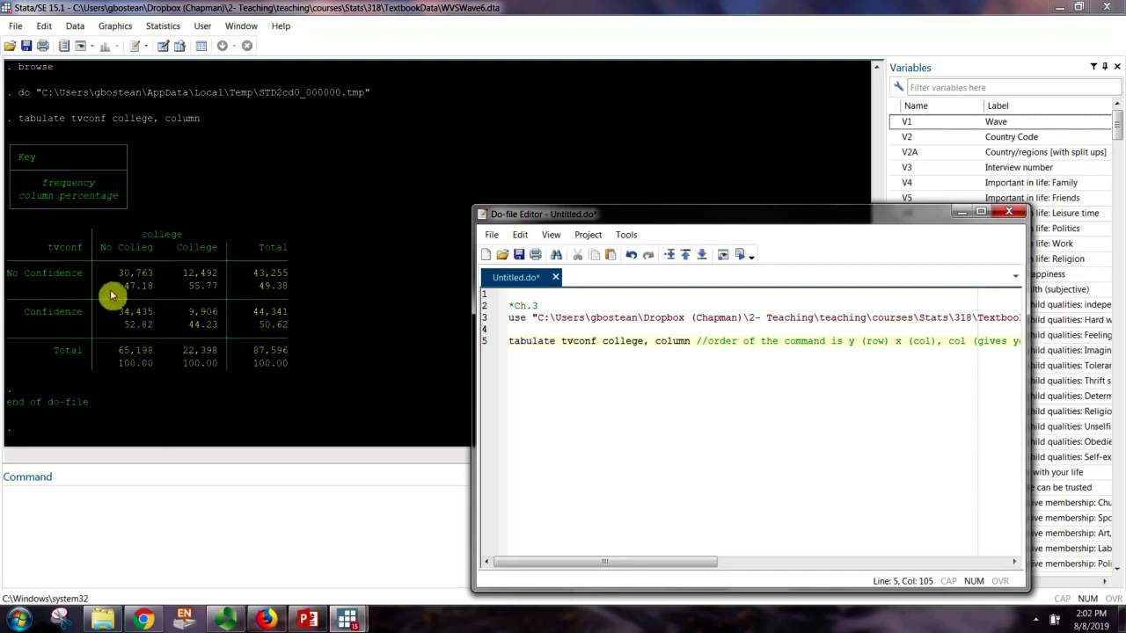
- Highlight the 47.18, 52.82 and 44.23 column percentages in the tvconf-by-college crosstab
left_click(188, 286)
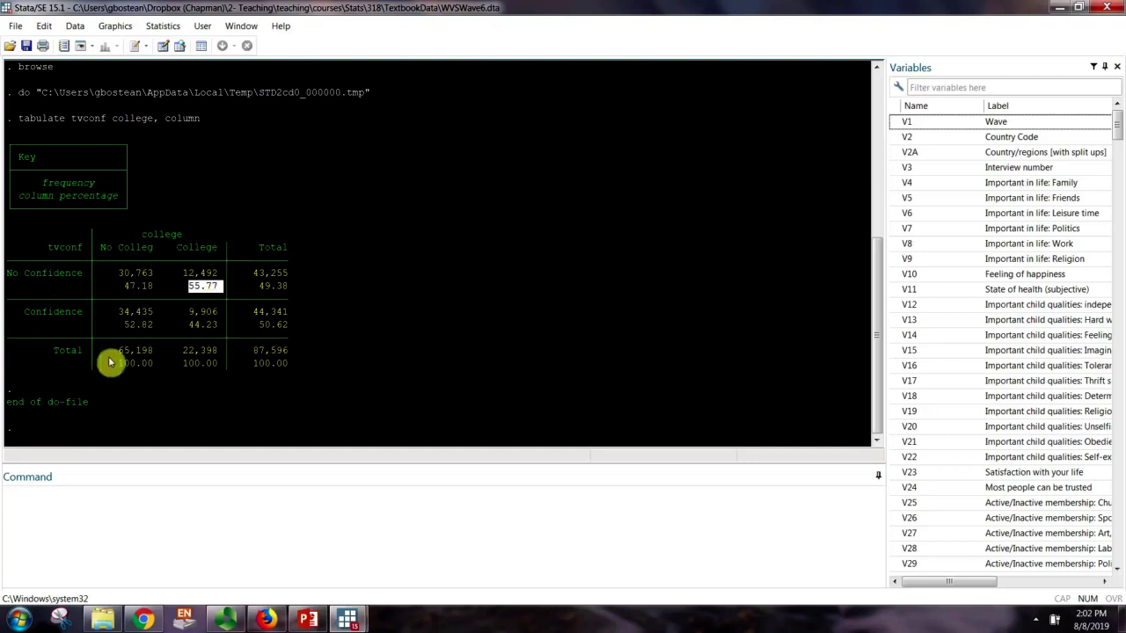
double_click(136, 286)
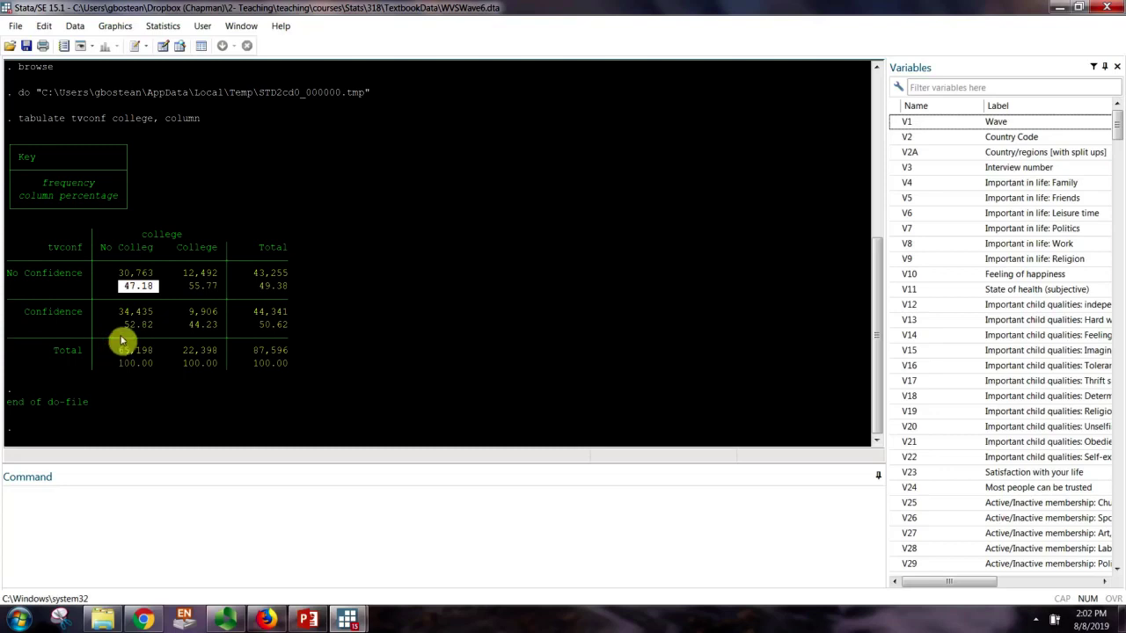
left_click(182, 288)
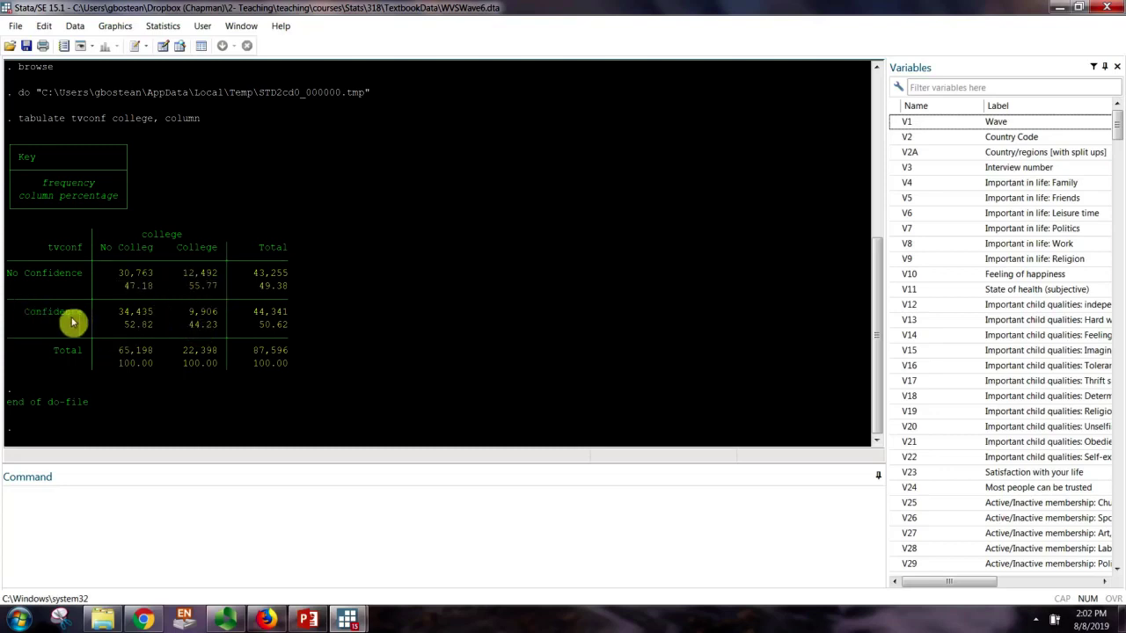
left_click_drag(133, 323, 152, 325)
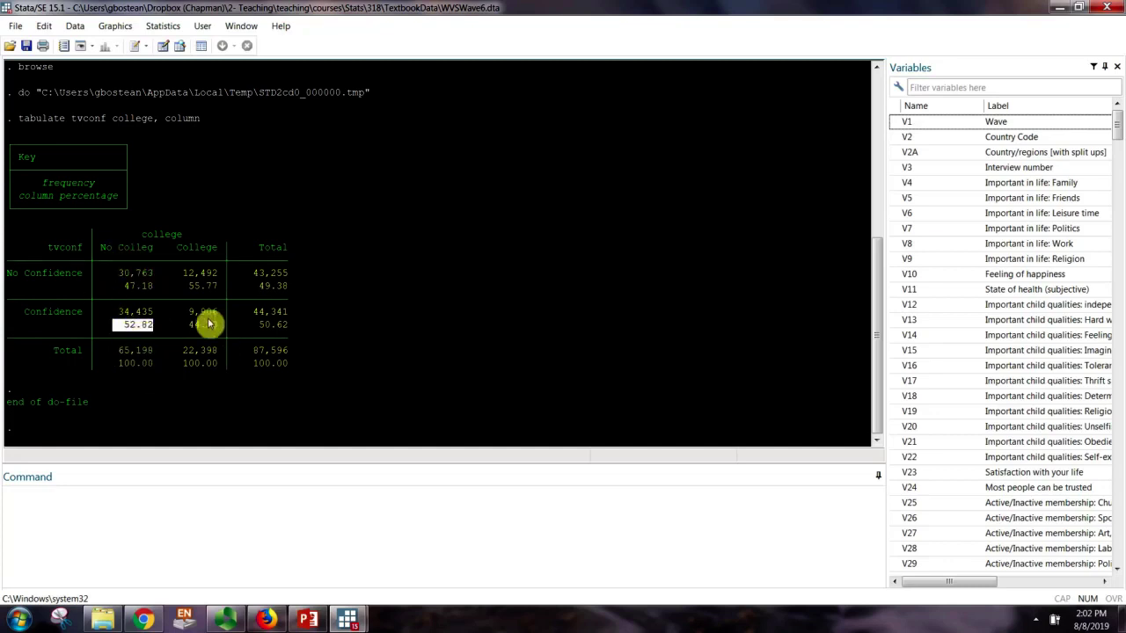
left_click_drag(188, 324, 221, 329)
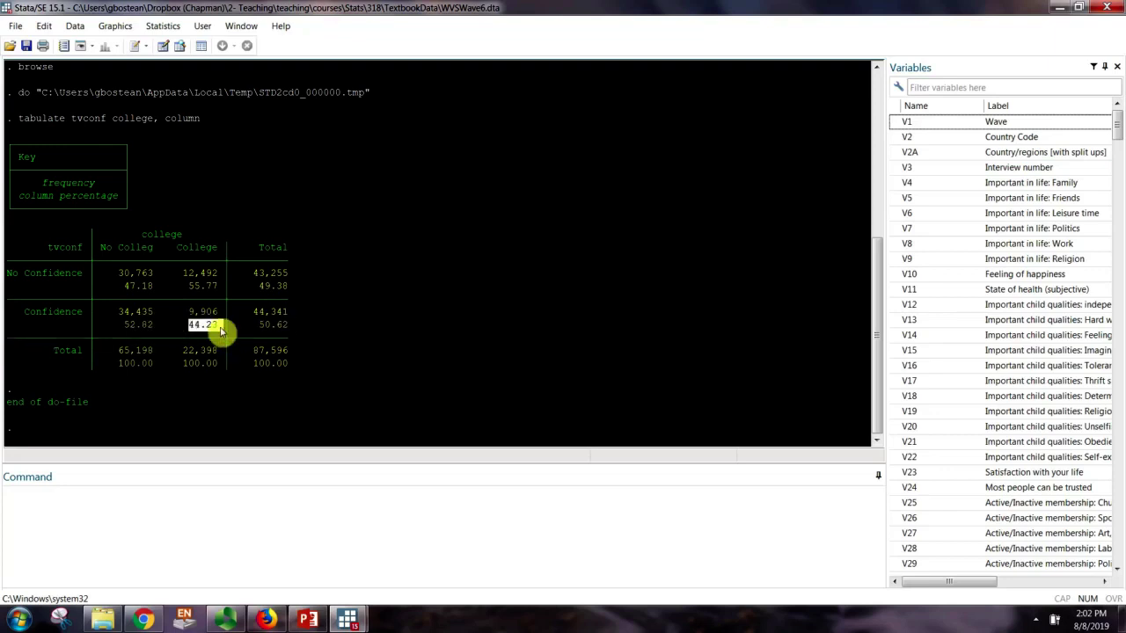
left_click(197, 342)
left_click_drag(261, 241, 261, 279)
left_click(282, 322)
left_click(294, 293)
left_click_drag(176, 351, 225, 370)
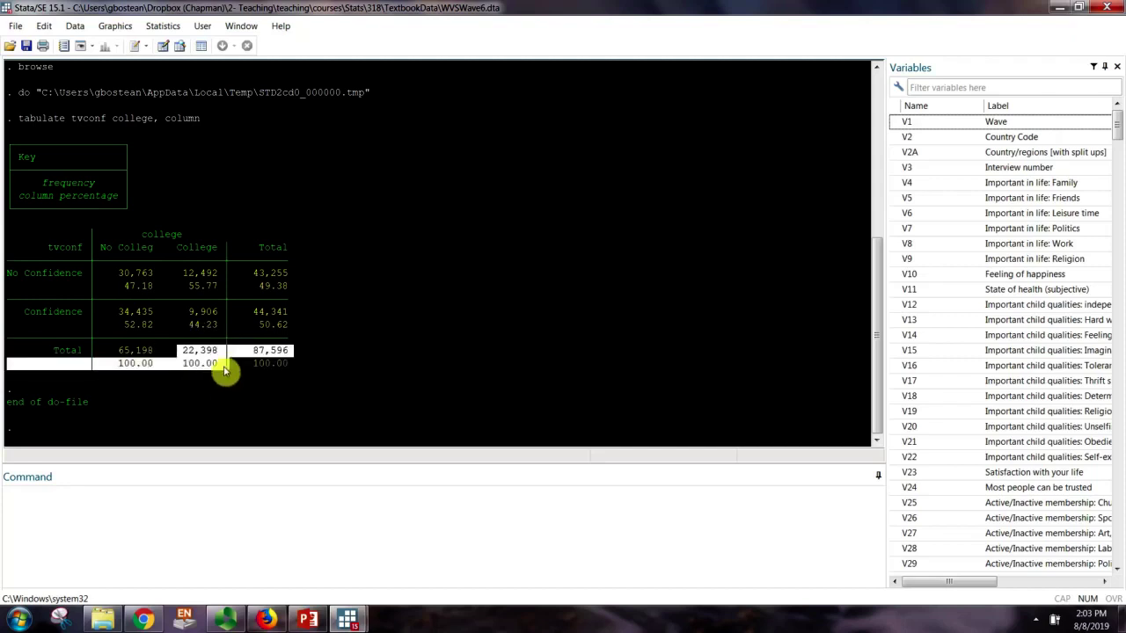
left_click(226, 370)
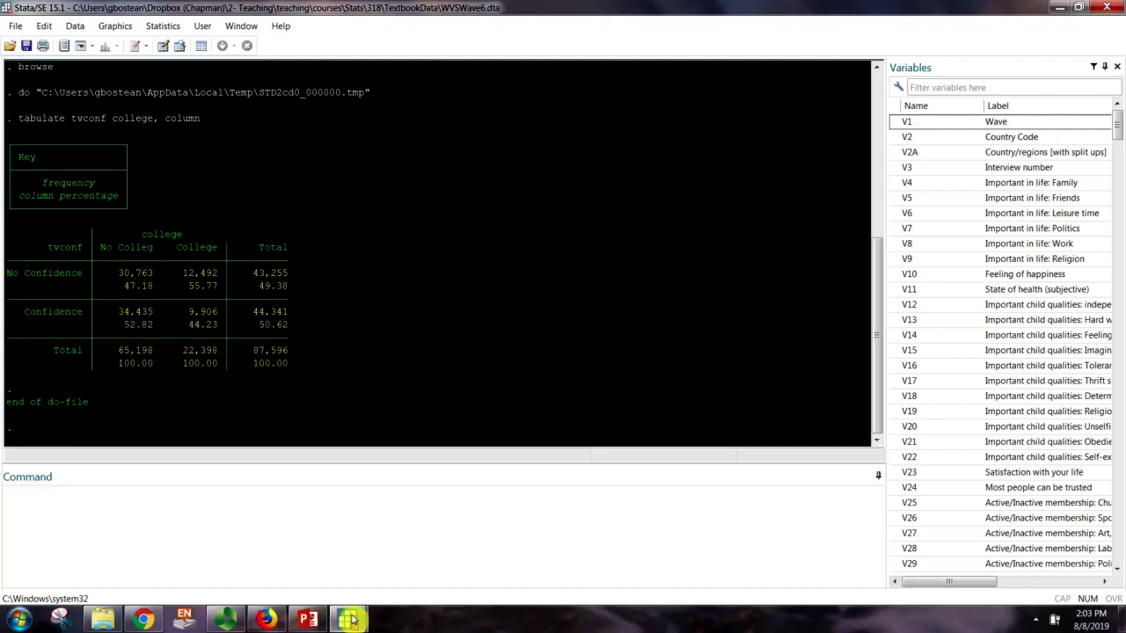
- Write a 'tab tvconf' command on new line 7 of the do-file
mouse_move(345, 620)
left_click(413, 569)
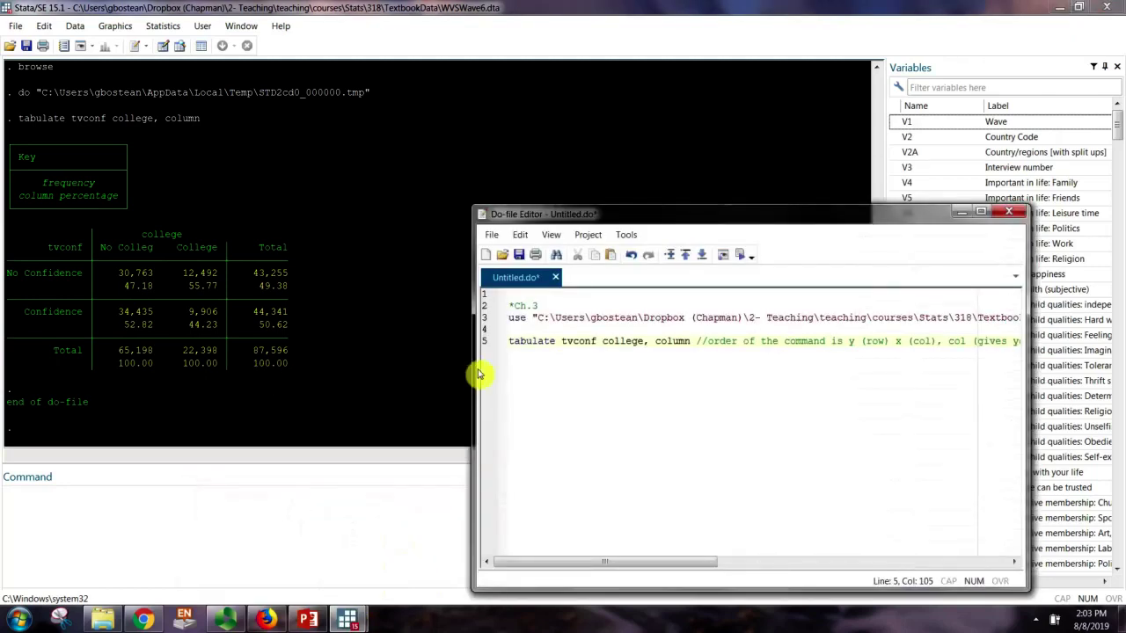
left_click_drag(470, 374, 319, 369)
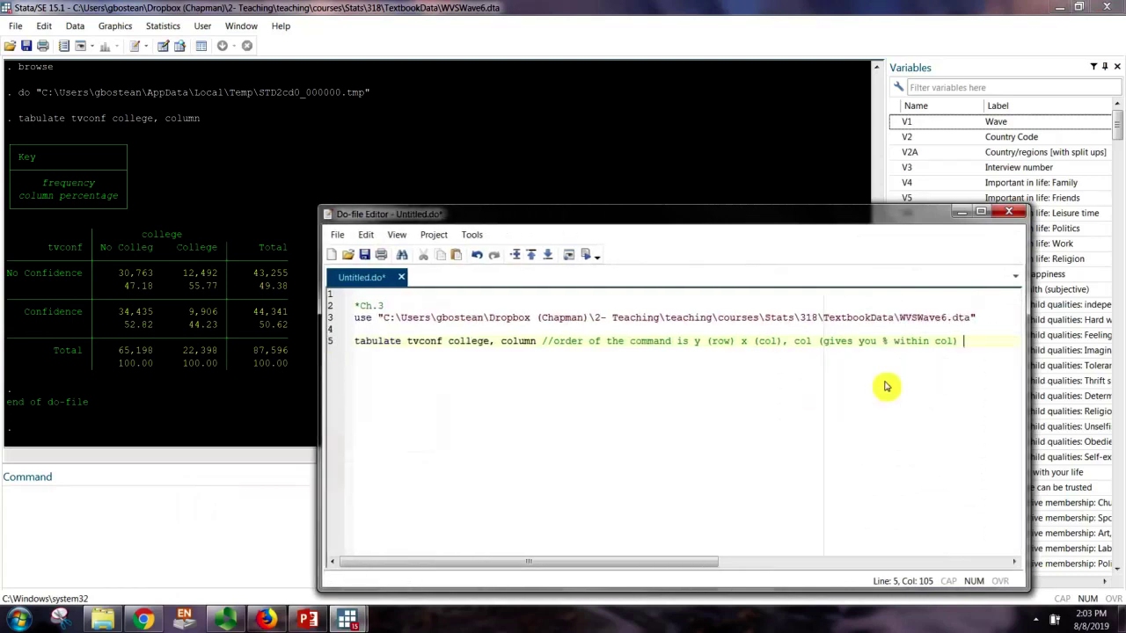
key("Return")
key("Return")
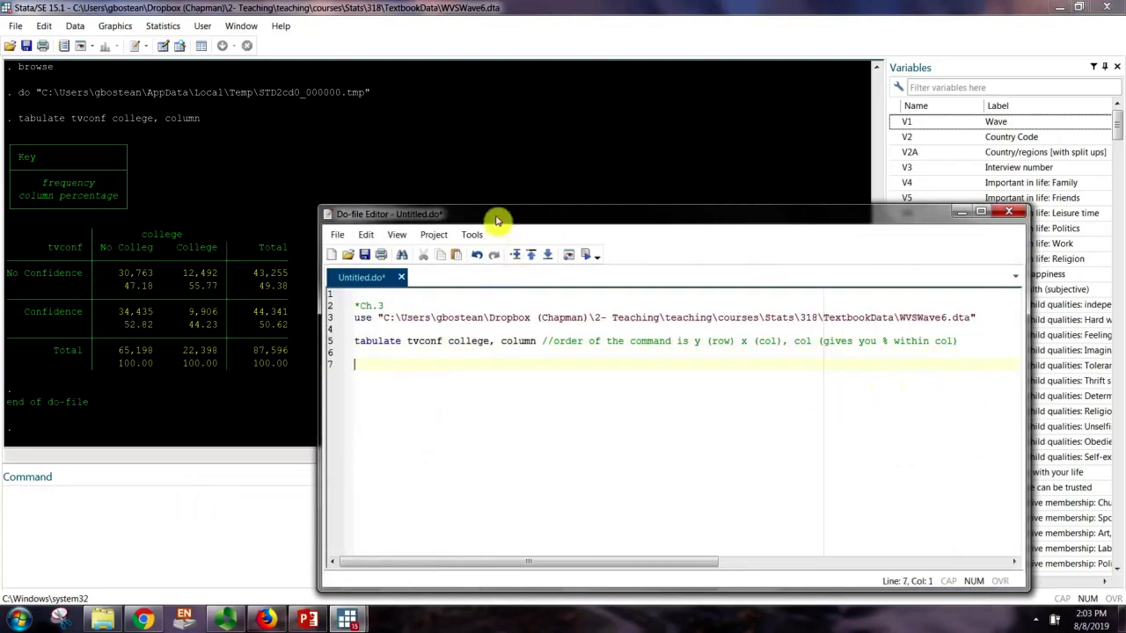
left_click_drag(498, 219, 520, 219)
double_click(399, 343)
key("ctrl+c")
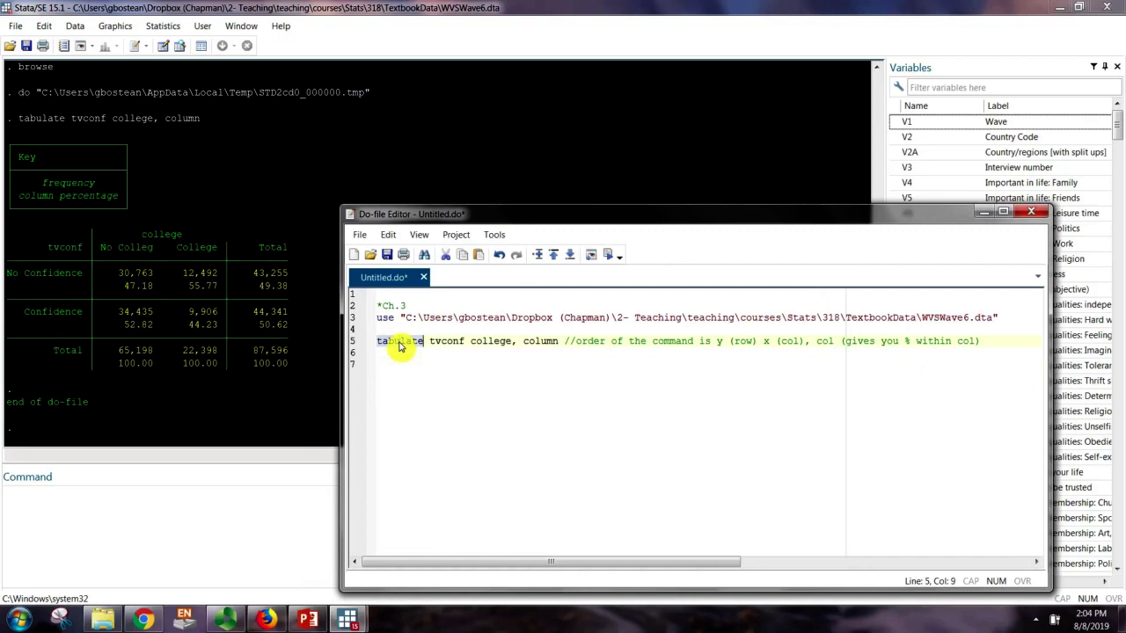
left_click(394, 376)
key("ctrl+v")
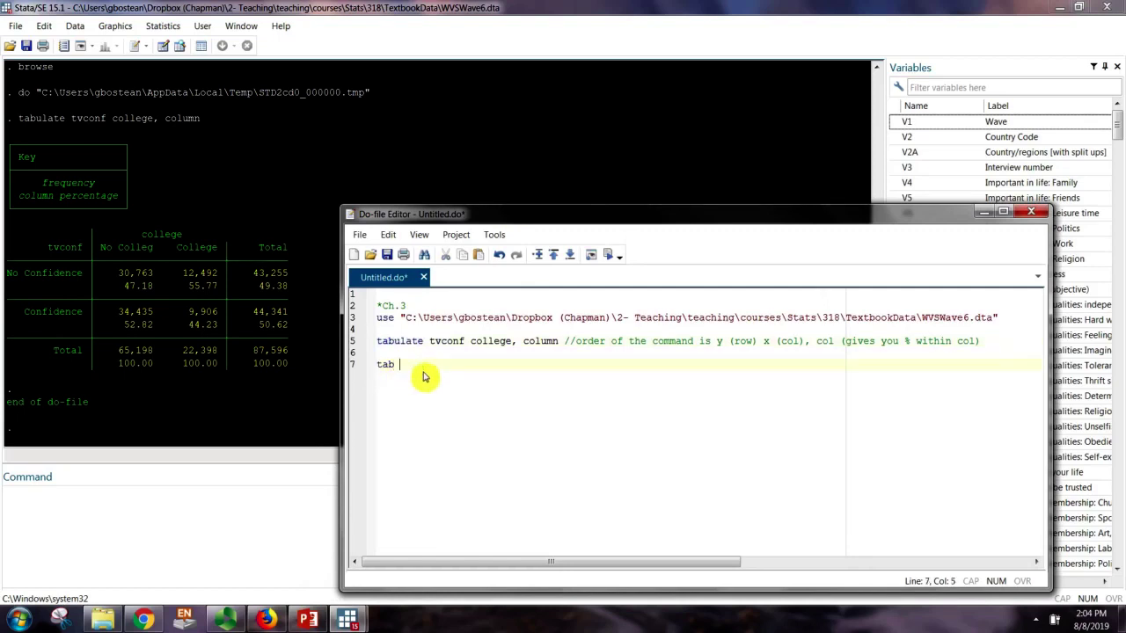
double_click(447, 347)
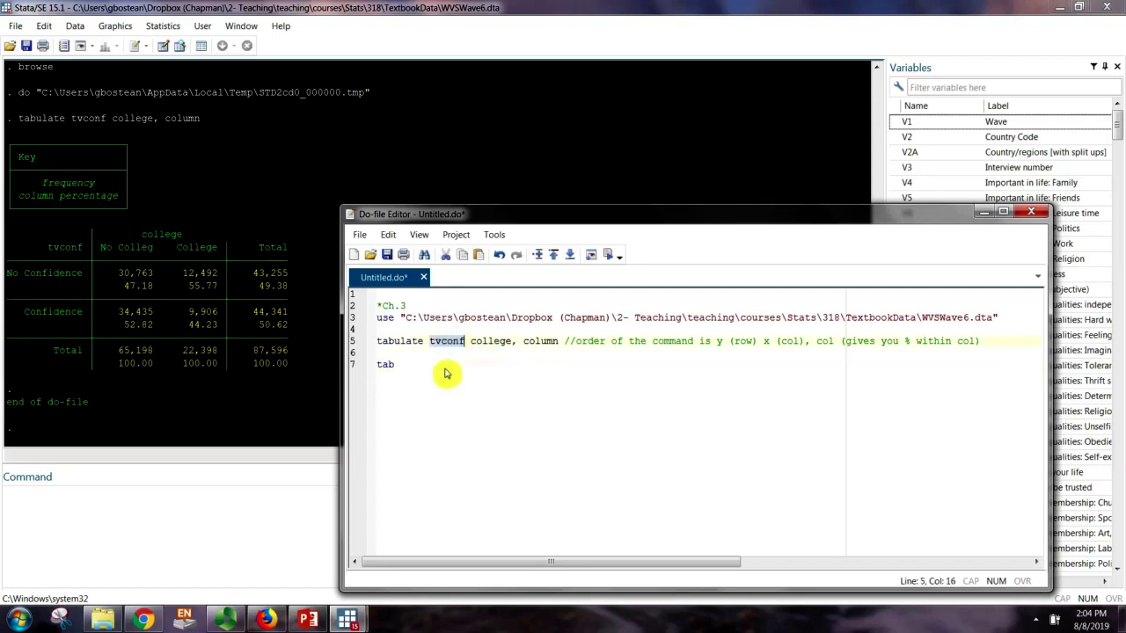
left_click(440, 375)
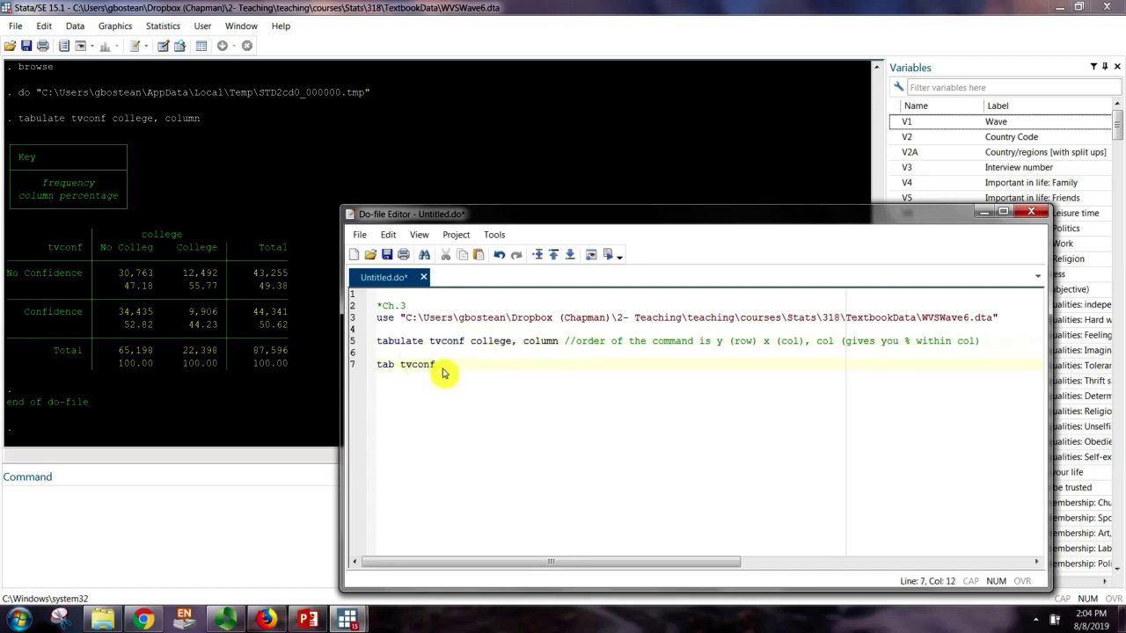
left_click_drag(445, 370, 380, 370)
key("ctrl+c")
- Add 'tab college' on line 8 and run both one-way tabulations
key("End")
key("ctrl+v")
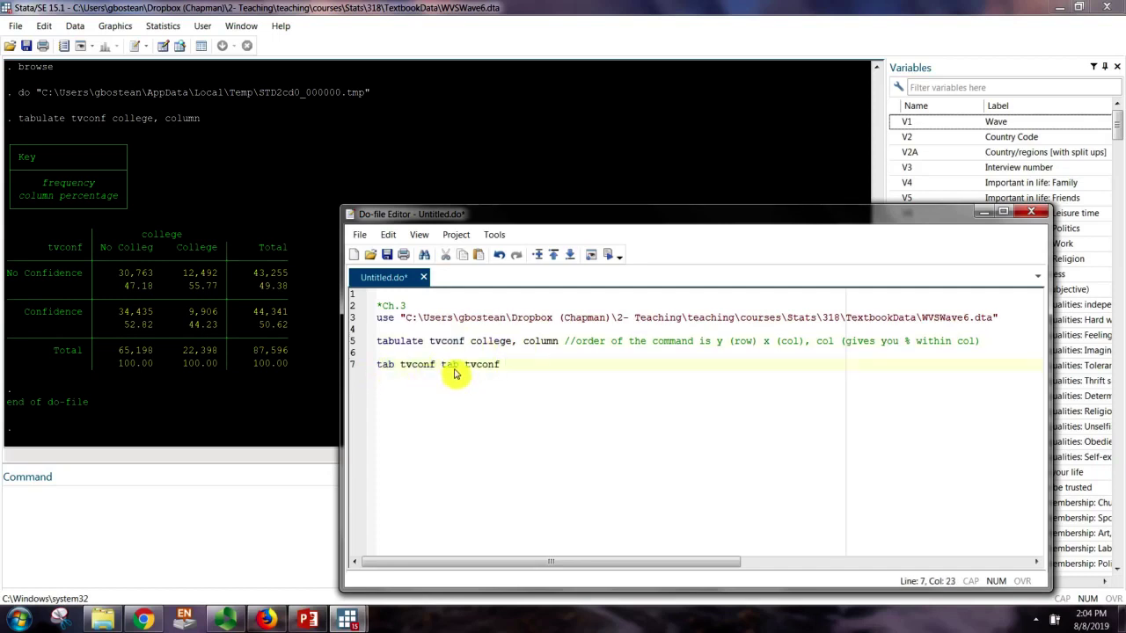
key("Return")
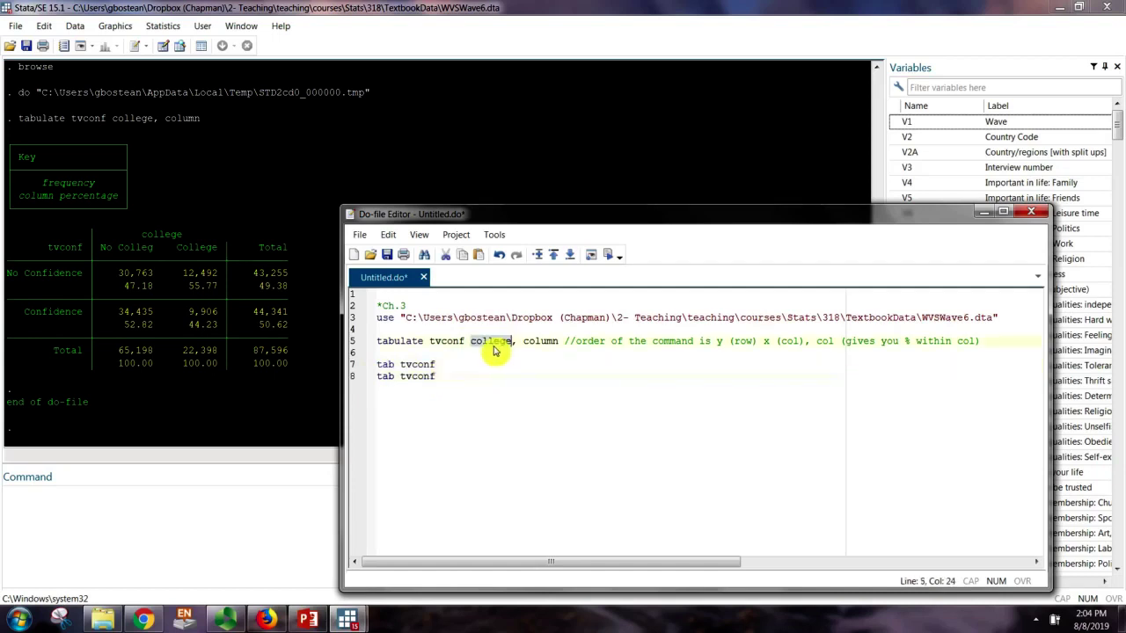
key("ctrl+c")
double_click(414, 378)
key("ctrl+v")
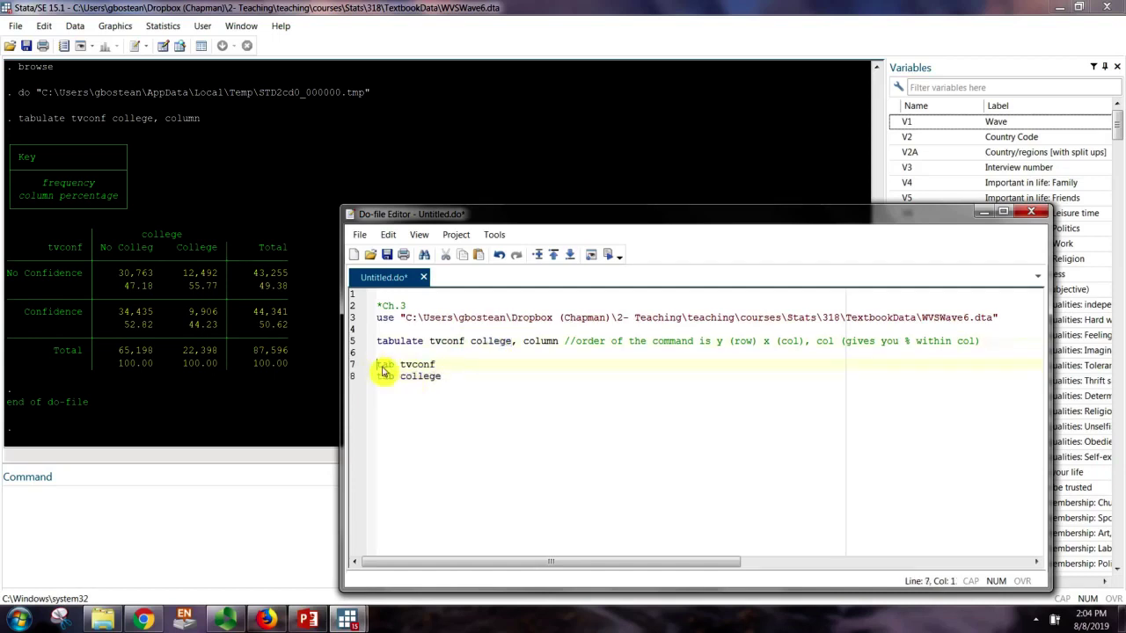
left_click_drag(383, 372, 478, 372)
left_click(607, 254)
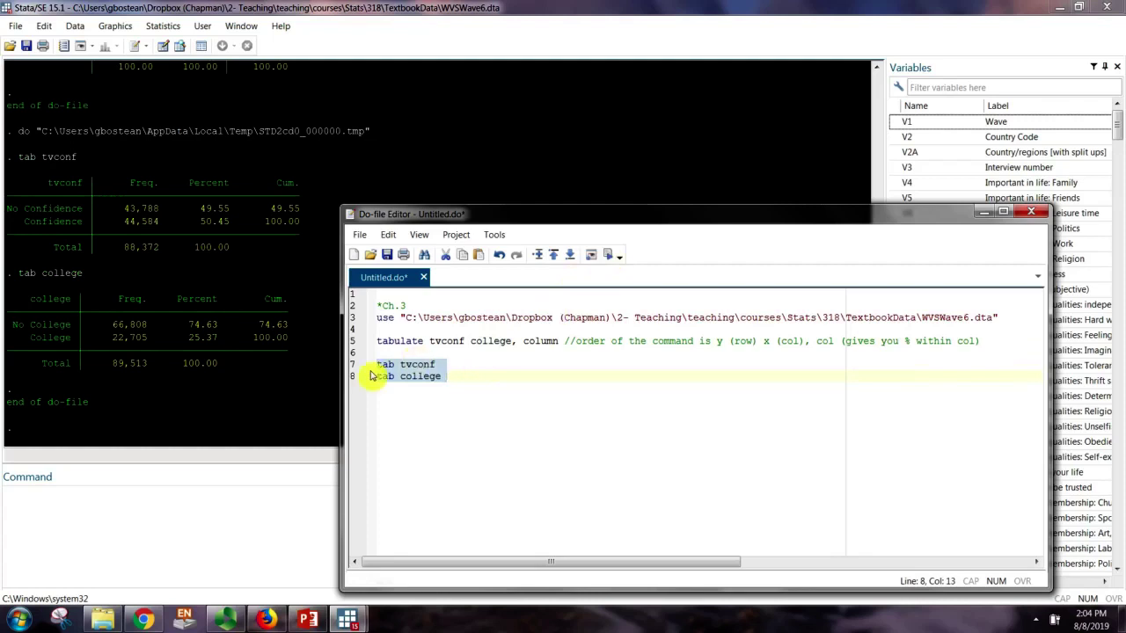
left_click_drag(347, 376, 357, 378)
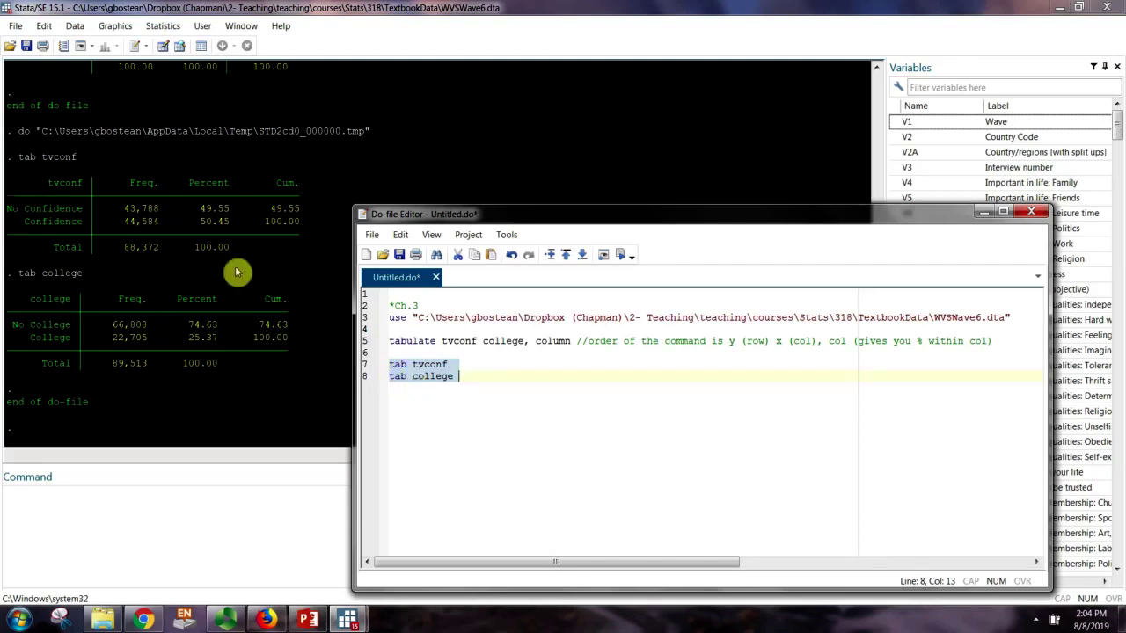
left_click(454, 370)
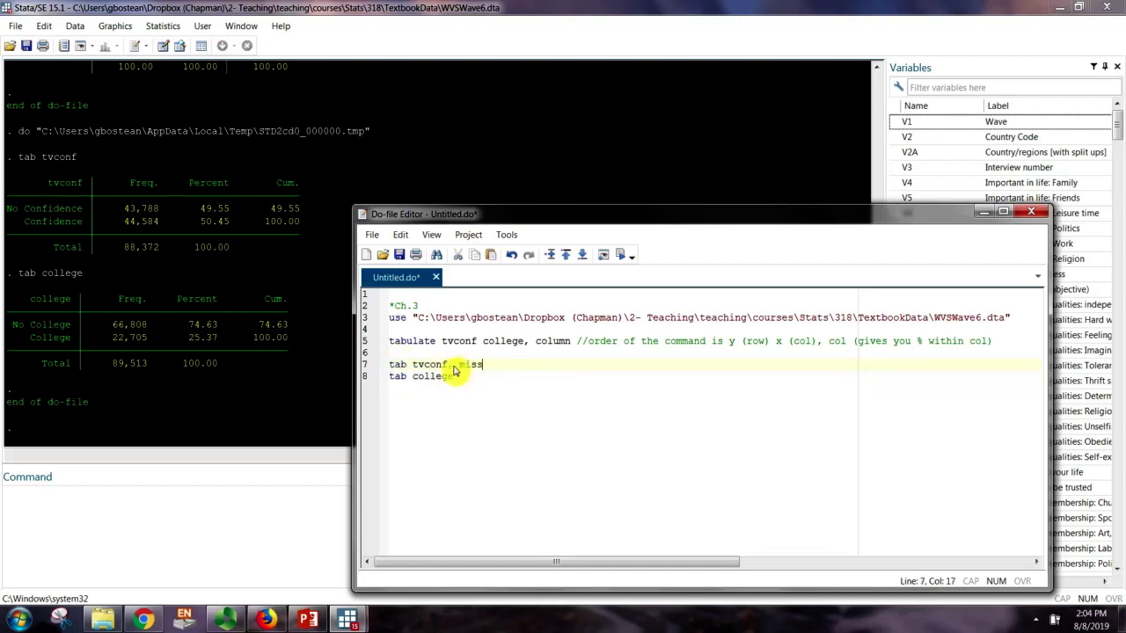
- Add ', miss' to both tab lines, rerun, and highlight the 1,978 and 837 missing rows
mouse_move(483, 370)
left_mouse_down()
mouse_move(447, 370)
mouse_move(489, 379)
left_mouse_up()
key("ctrl+v")
left_click(621, 258)
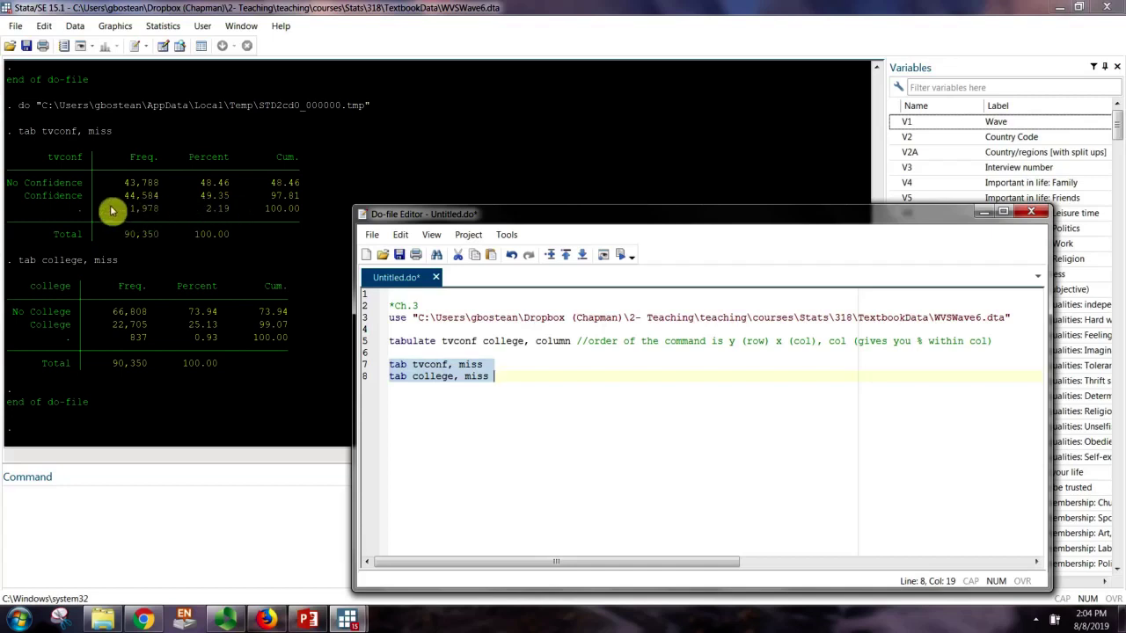
left_click_drag(75, 208, 325, 214)
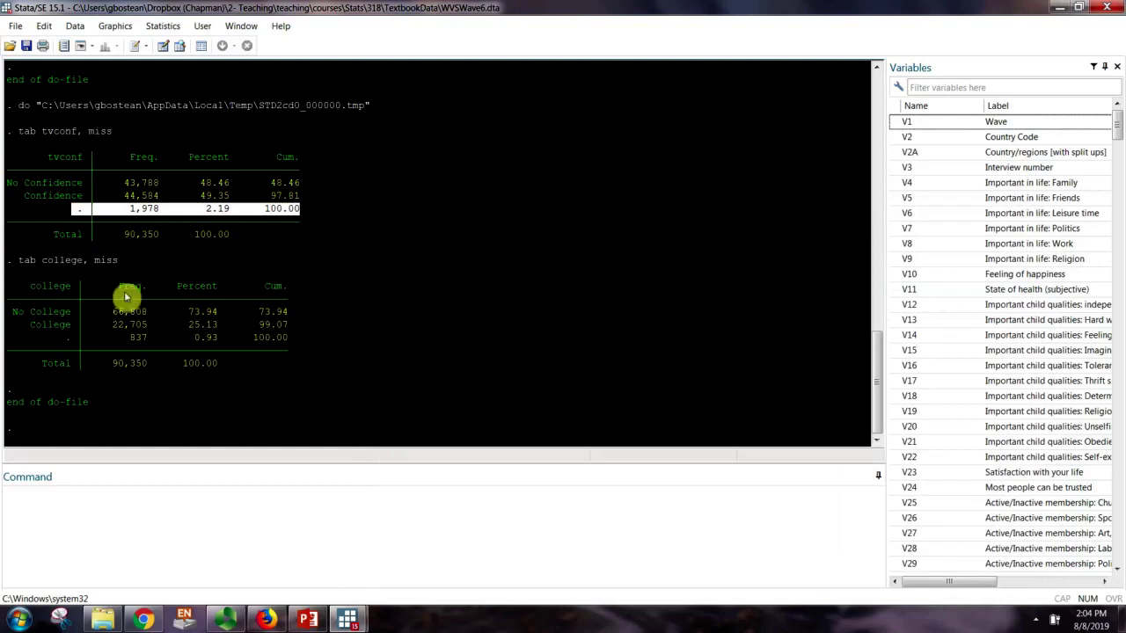
left_click_drag(61, 337, 352, 346)
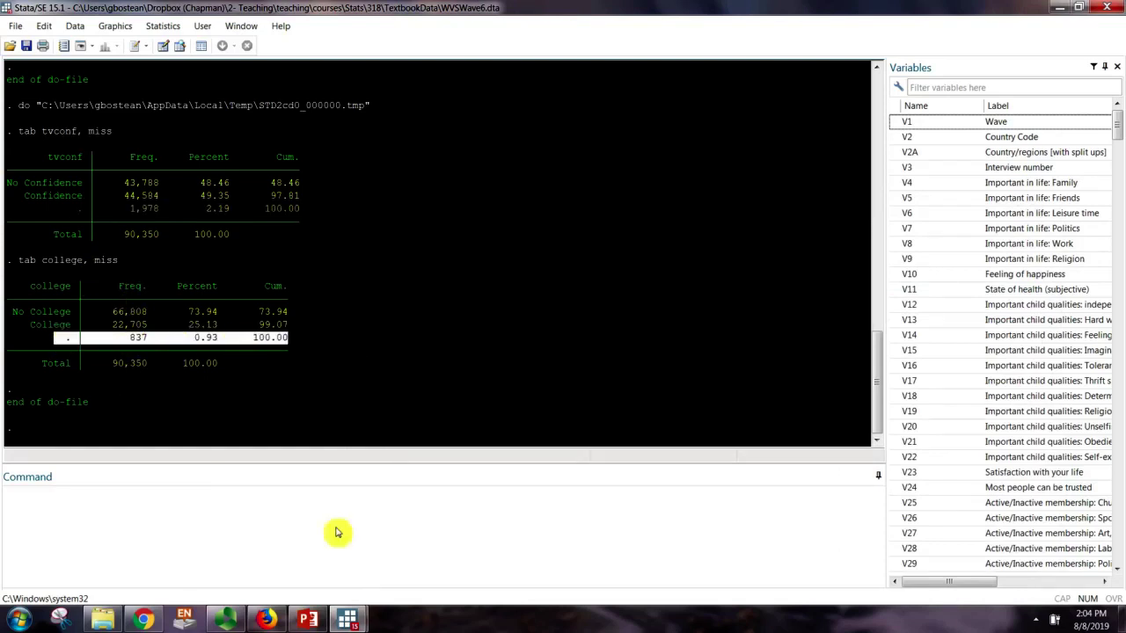
mouse_move(356, 619)
left_click(390, 583)
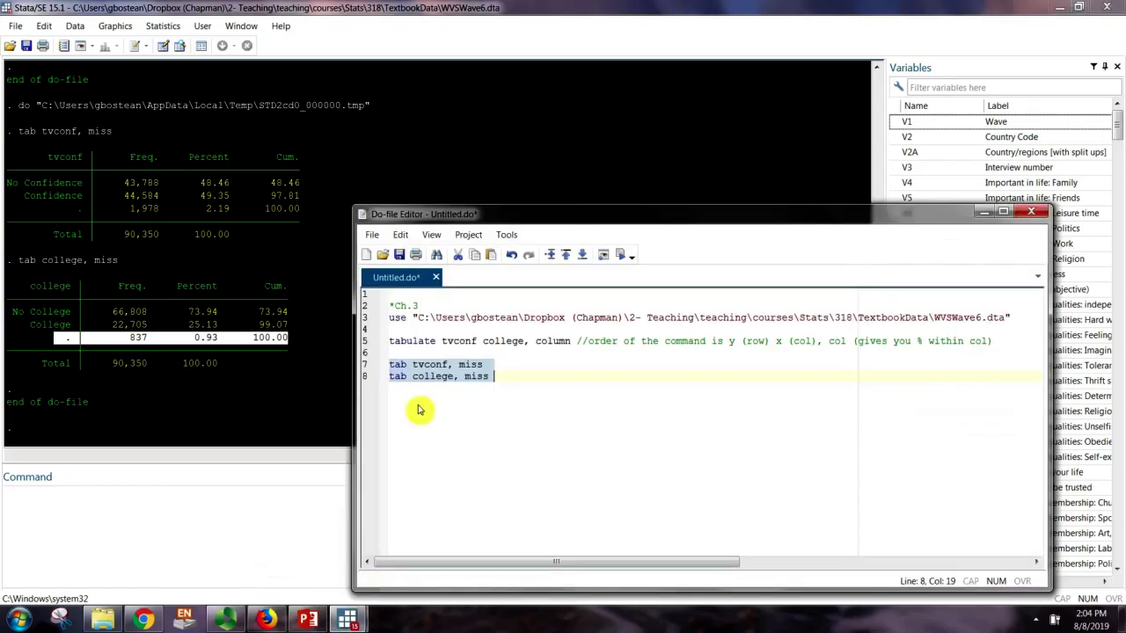
- Copy the two miss lines below a blank line, add 'nol' to each, and run them
left_click(494, 385)
left_click_drag(494, 387, 396, 369)
key("ctrl+c")
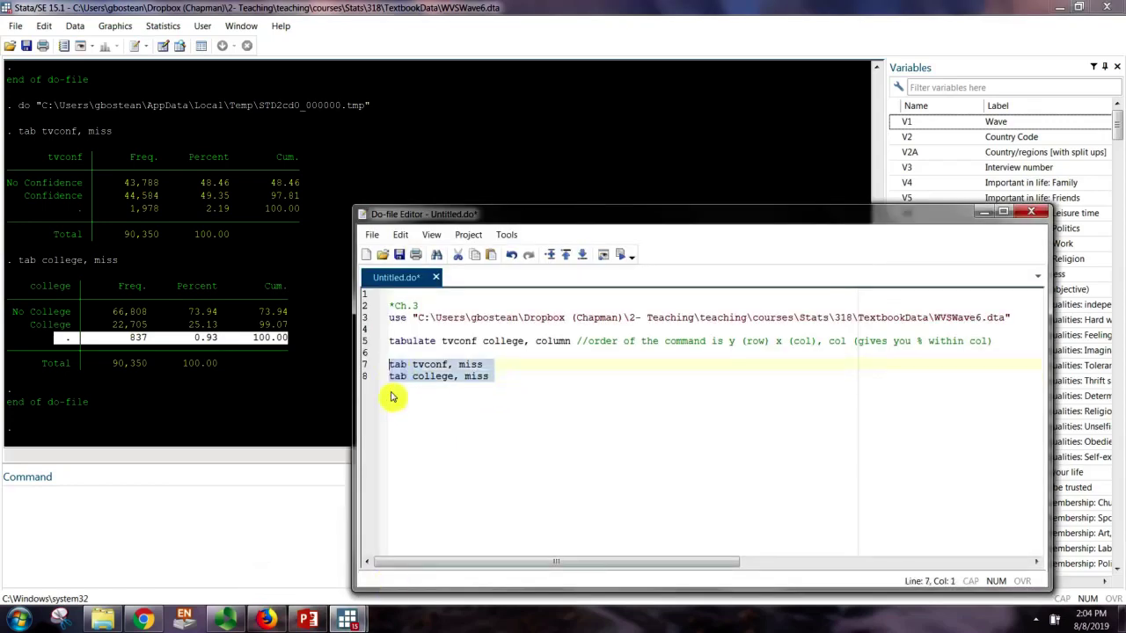
key("Right")
key("ctrl+v")
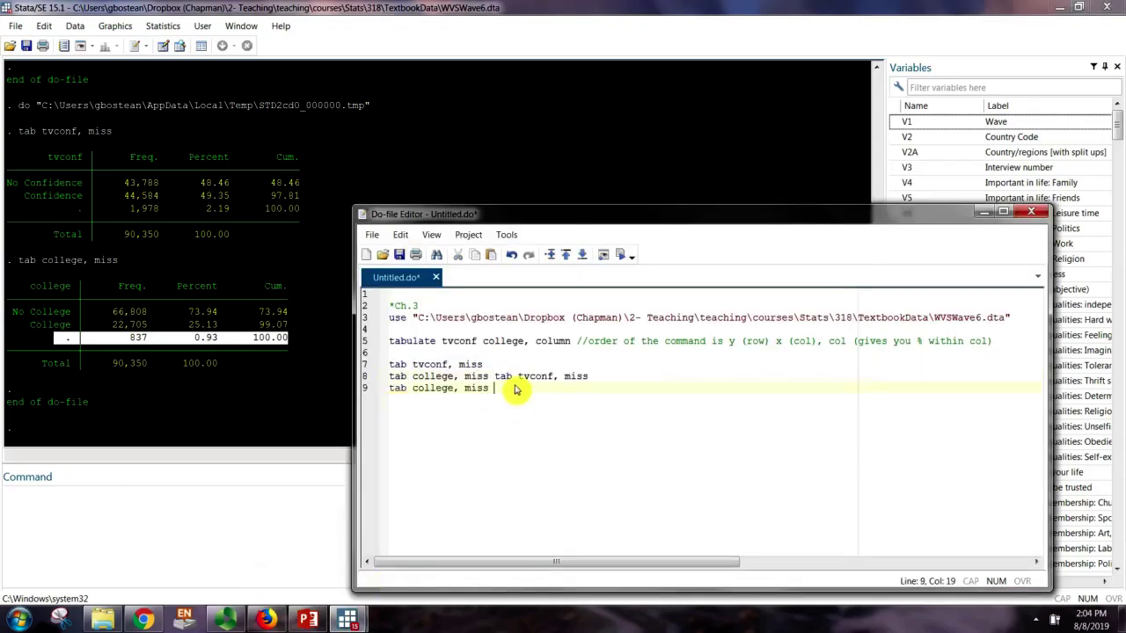
key("Return")
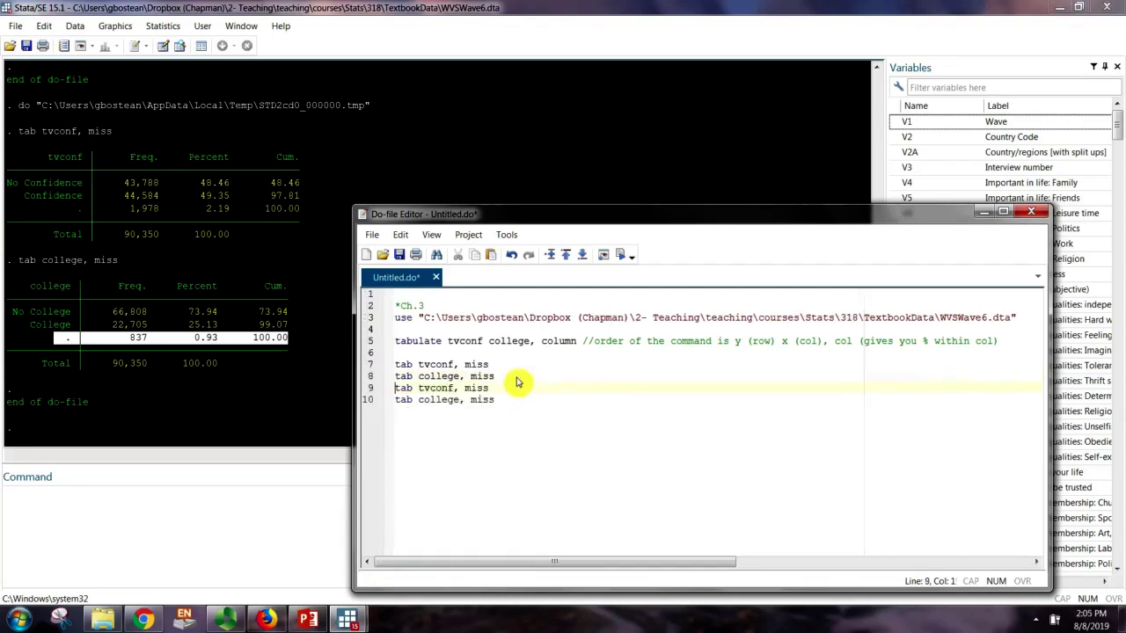
key("Return")
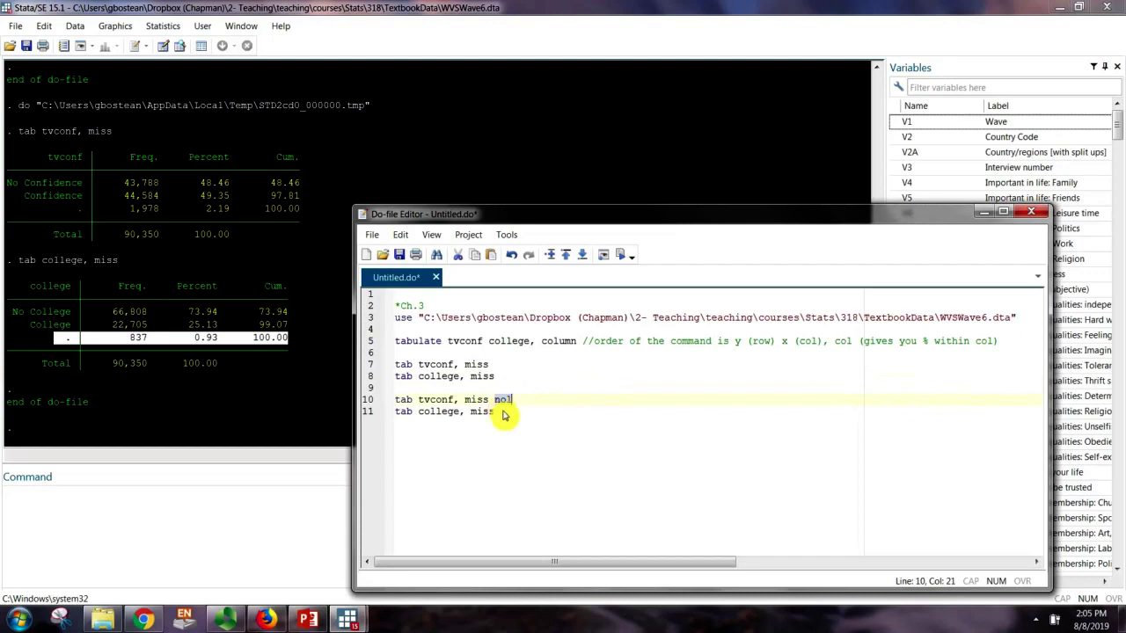
type("nol")
left_click_drag(395, 400, 465, 412)
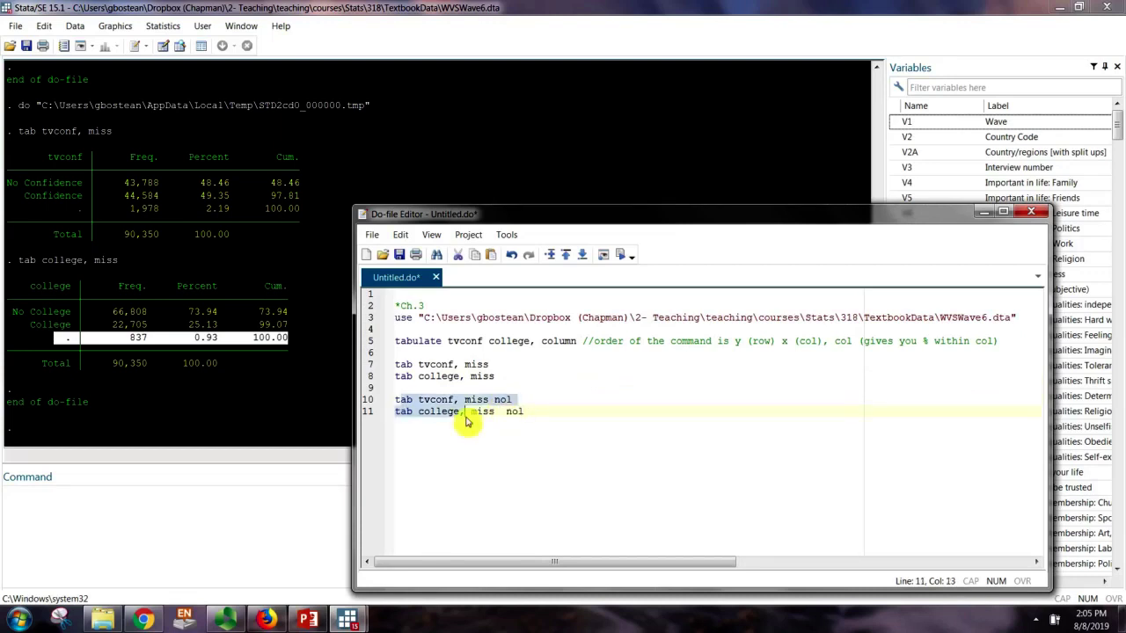
left_click(620, 264)
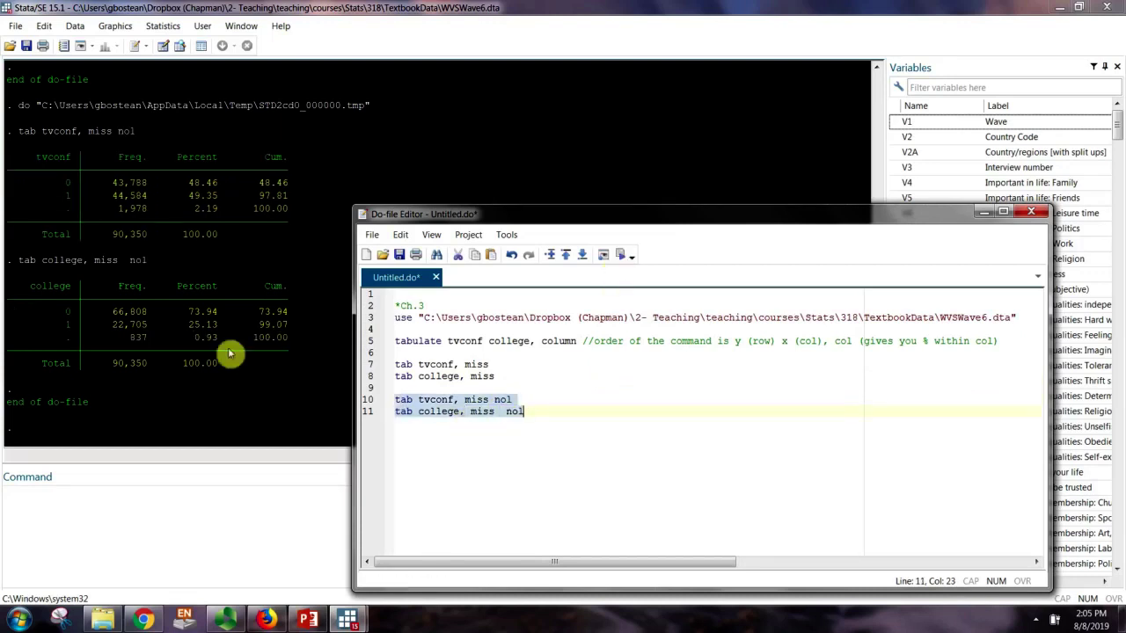
- Scroll the Results to compare tvconf and college shown as codes 0, 1 and missing
left_click(75, 183)
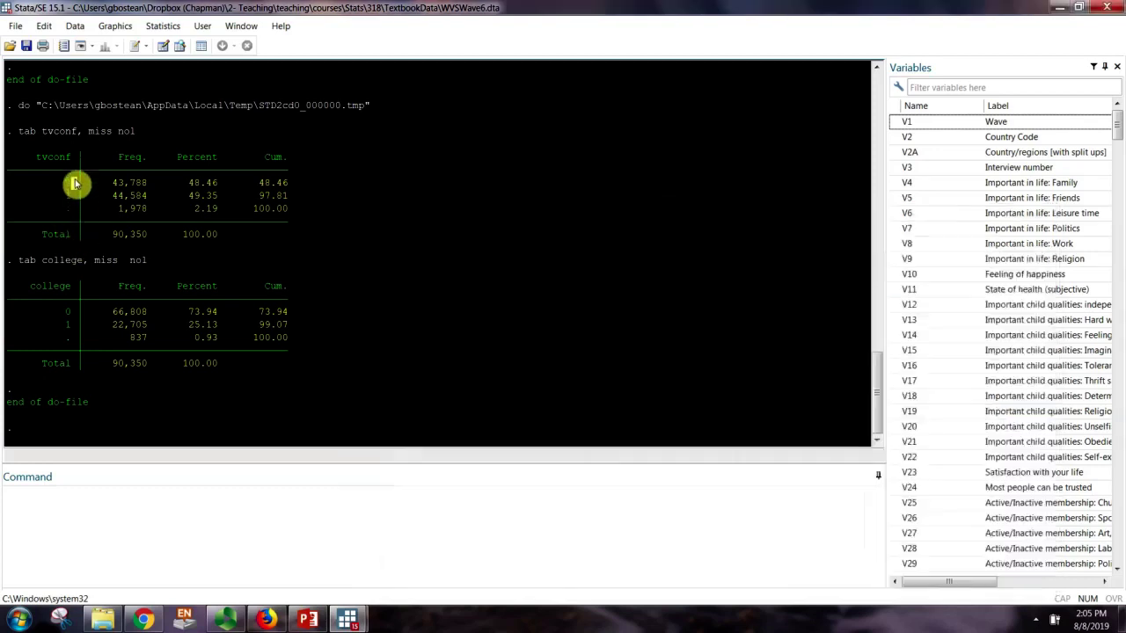
scroll(73, 186, "up", 3)
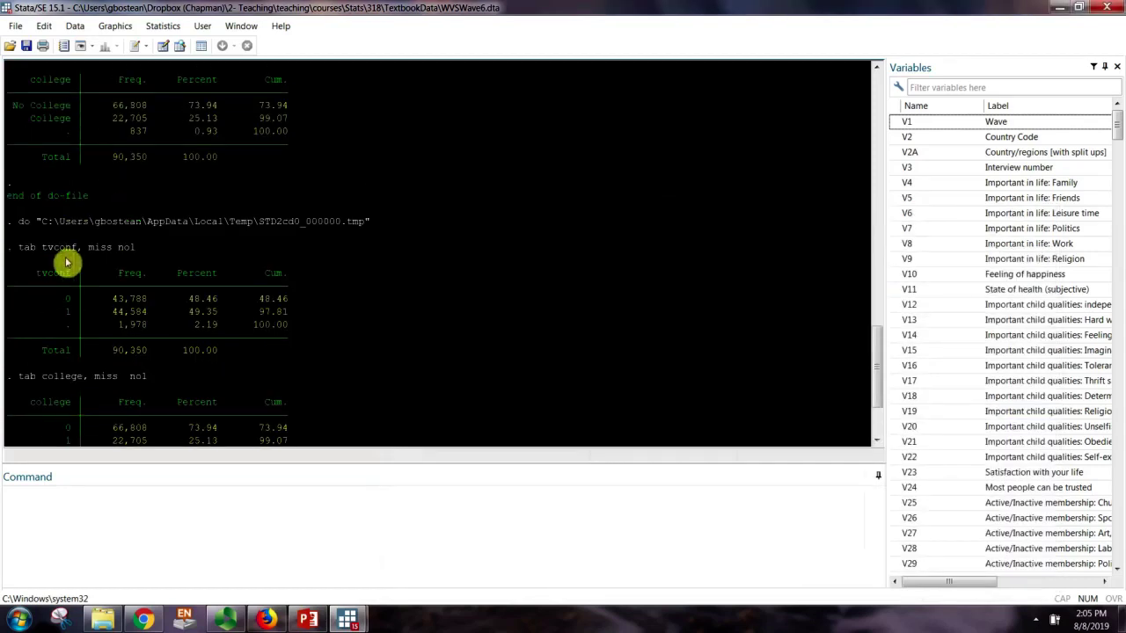
scroll(68, 302, "up", 3)
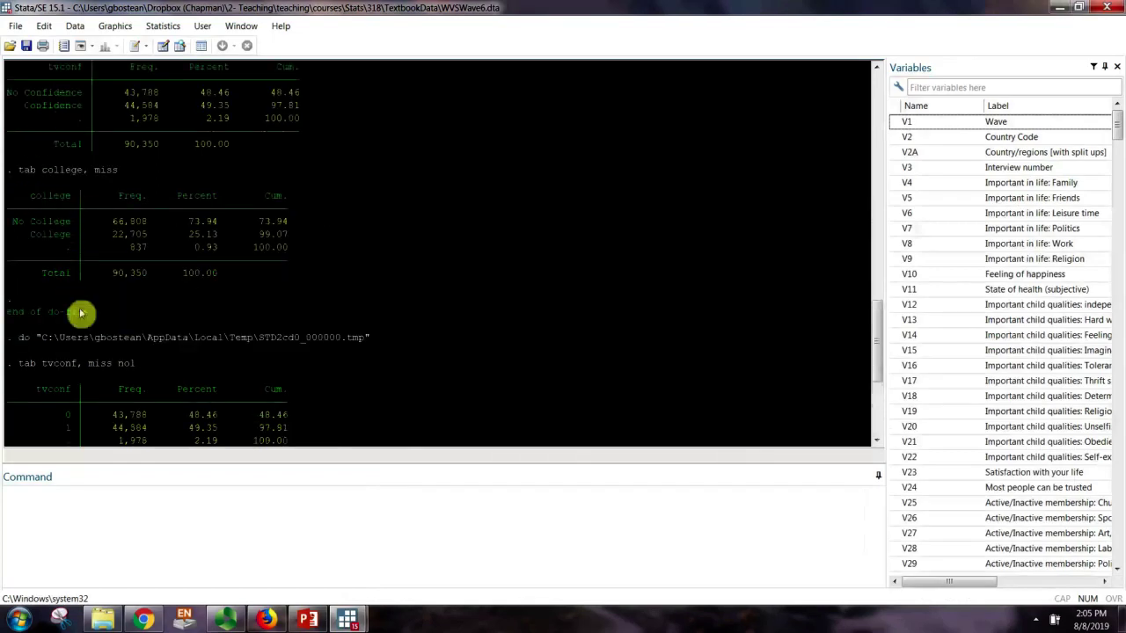
scroll(80, 313, "down", 3)
mouse_move(347, 618)
left_click(427, 581)
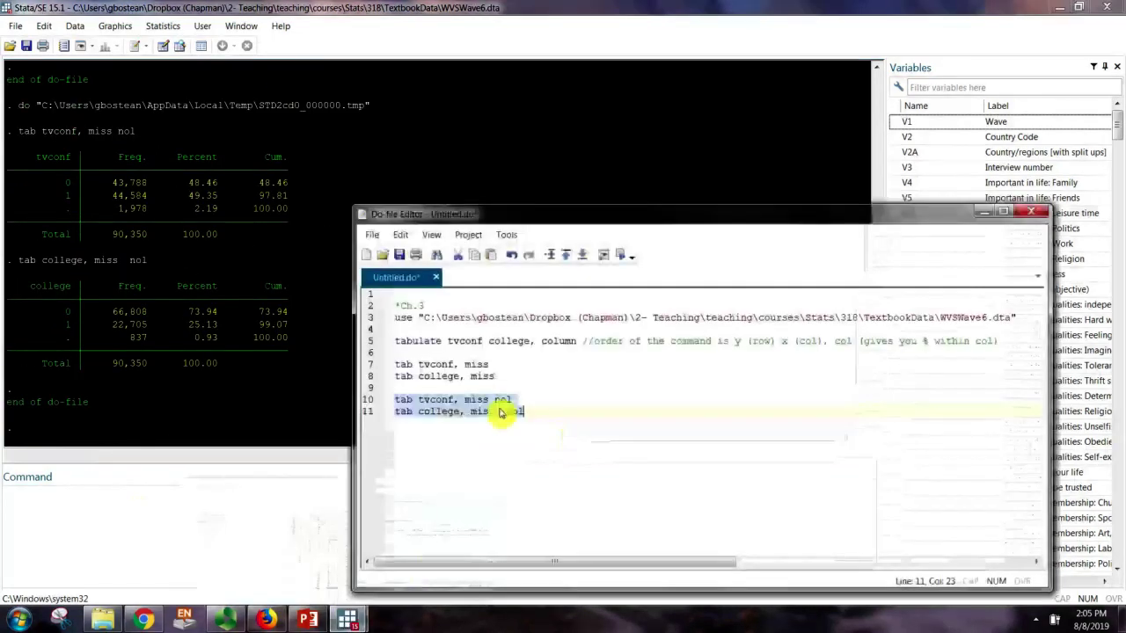
- Move the 'tab tvconf, miss nol' line directly under 'tab tvconf, miss'
left_click(516, 403)
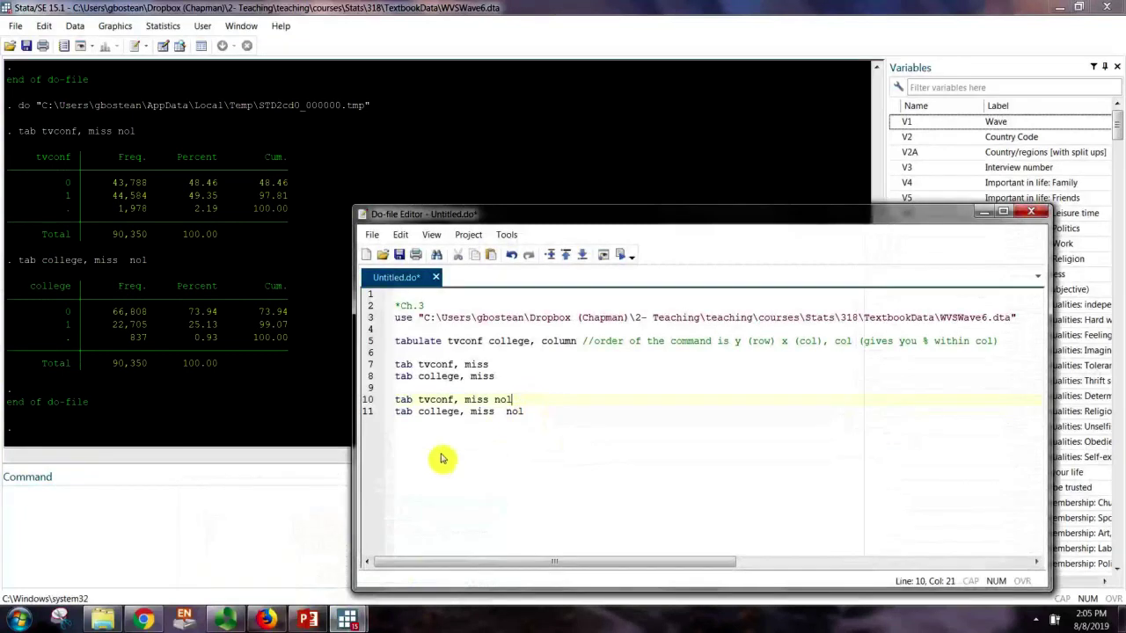
key("Down")
key("End")
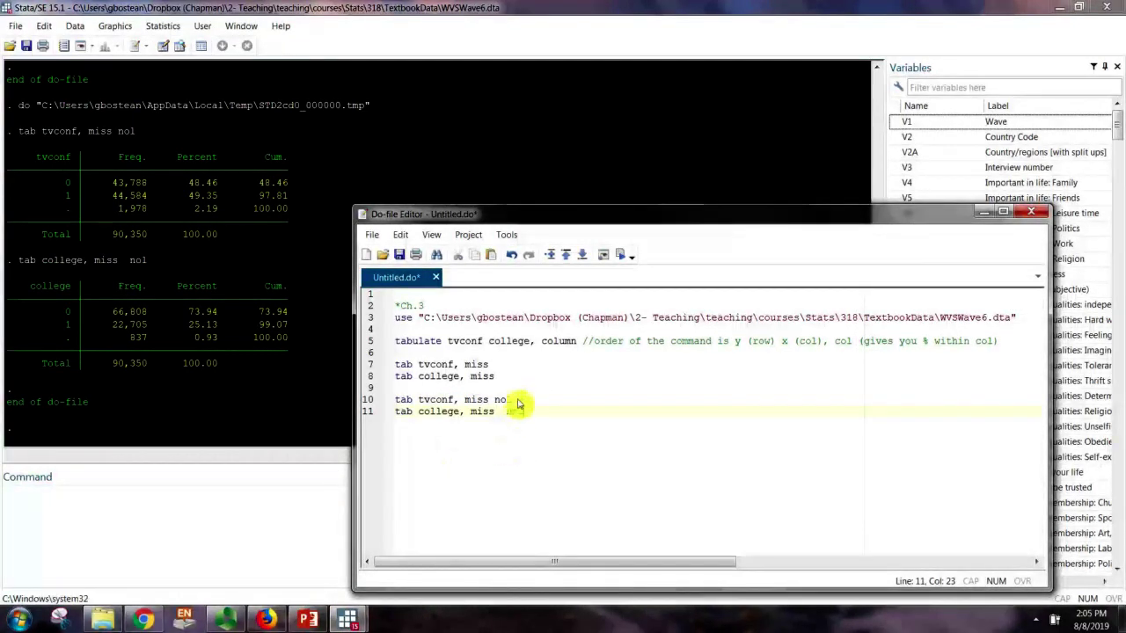
left_click_drag(513, 402, 393, 399)
key("Delete")
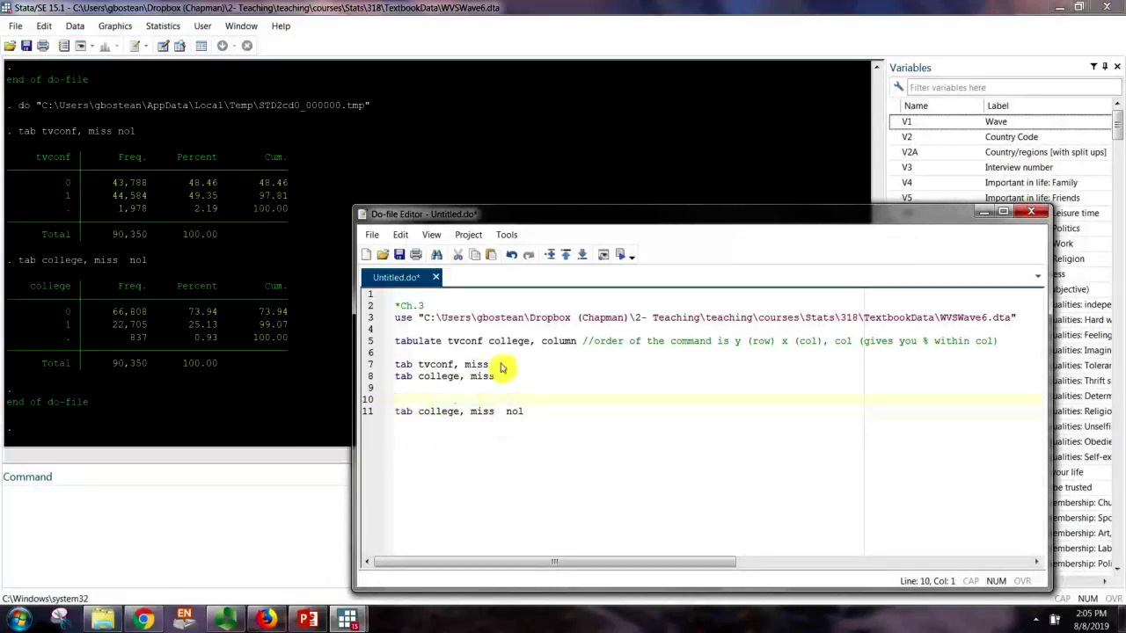
left_click(504, 368)
key("Return")
key("ctrl+v")
key("Return")
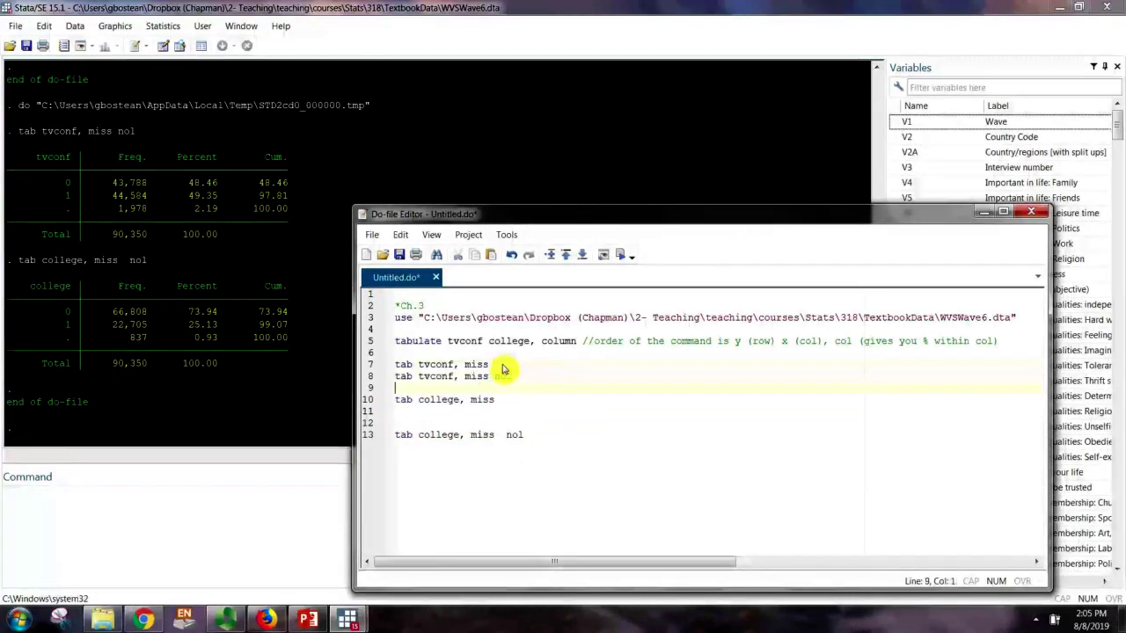
- Remove the extra blank lines and run all four tabulations on lines 7–11
left_click(398, 425)
key("BackSpace")
key("BackSpace")
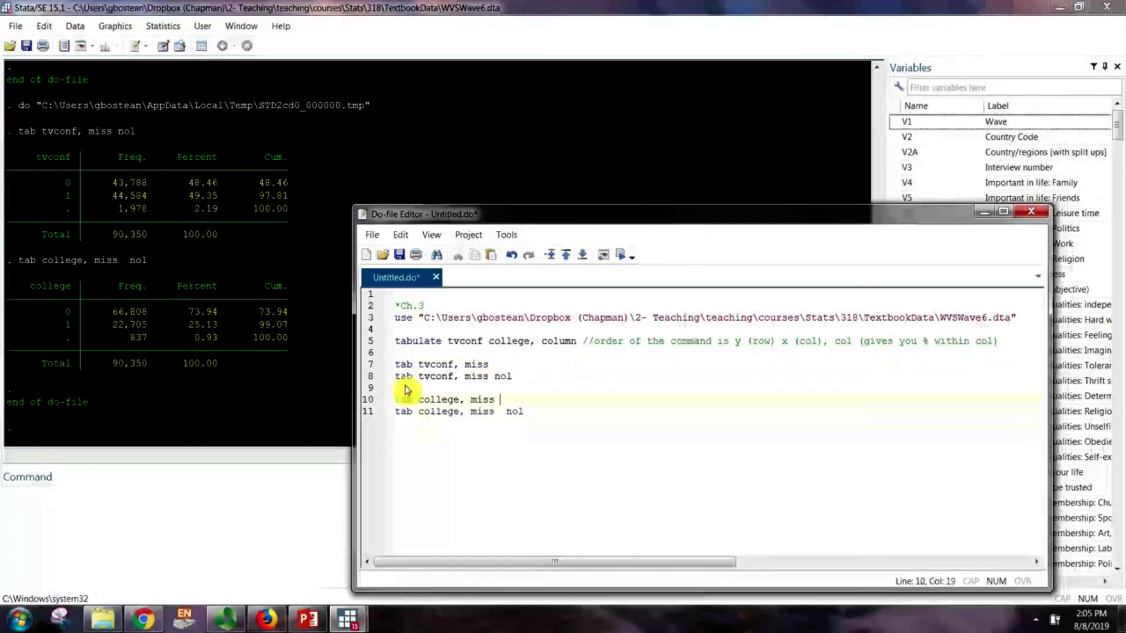
left_click_drag(395, 364, 435, 419)
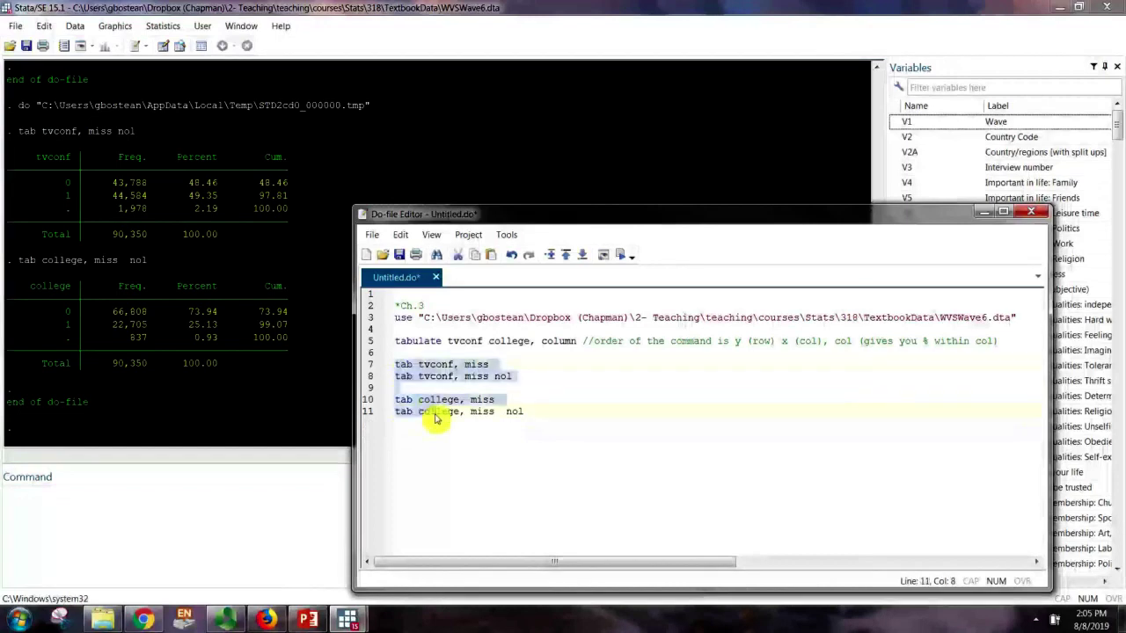
left_click(621, 255)
left_click(227, 363)
scroll(118, 326, "up", 7)
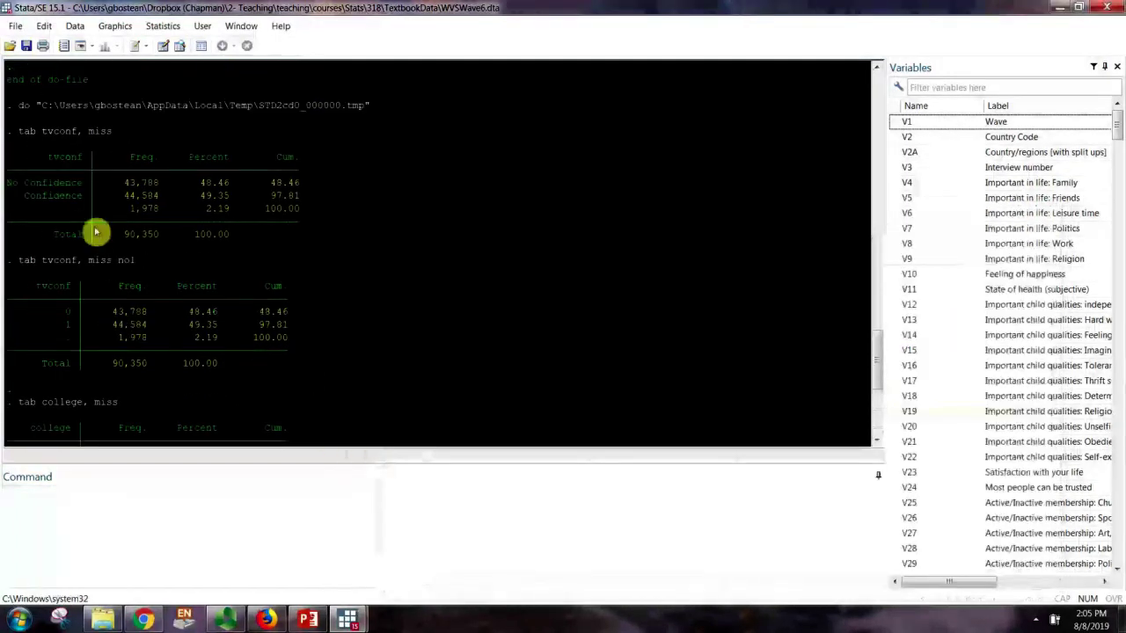
left_click_drag(25, 135, 271, 248)
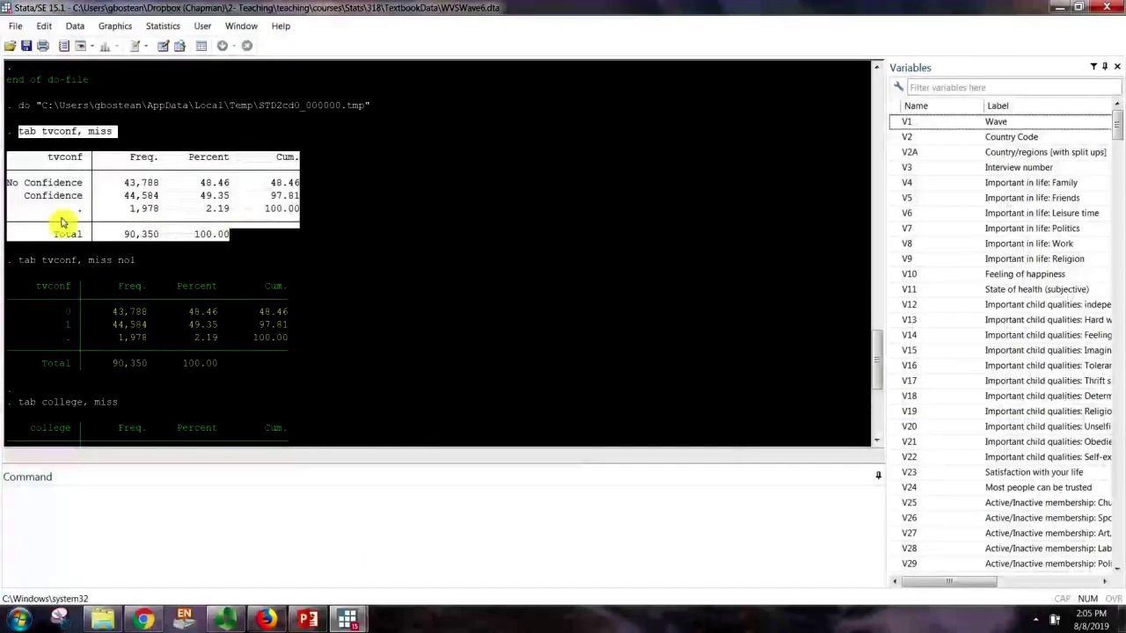
left_click_drag(61, 309, 304, 311)
left_click_drag(8, 182, 314, 184)
left_click_drag(19, 195, 321, 200)
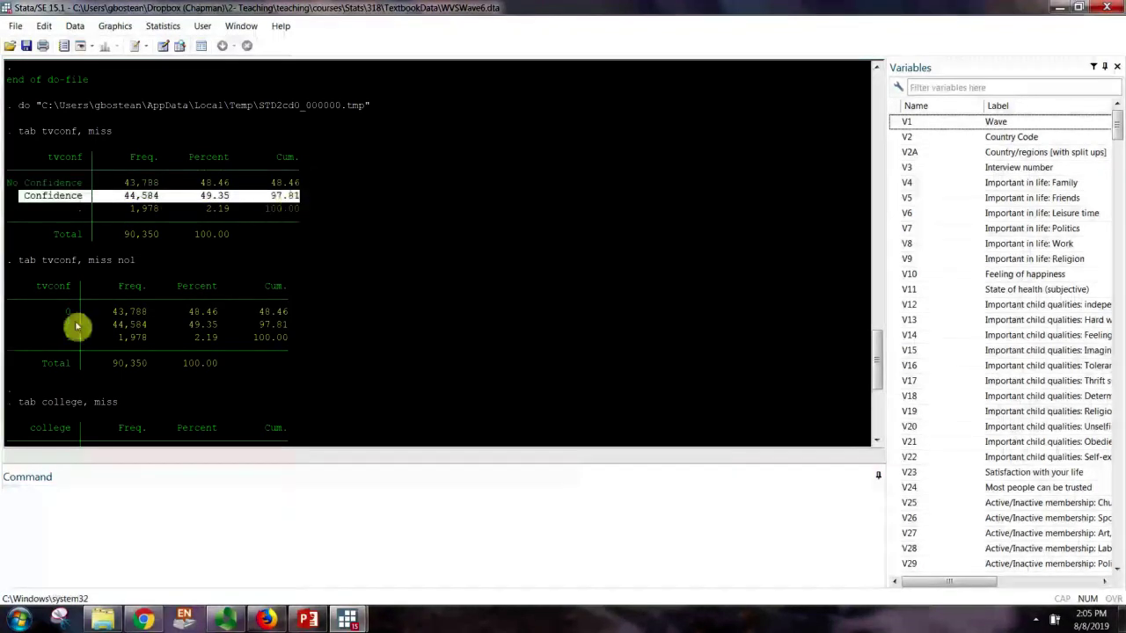
left_click(195, 329)
scroll(81, 304, "down", 6)
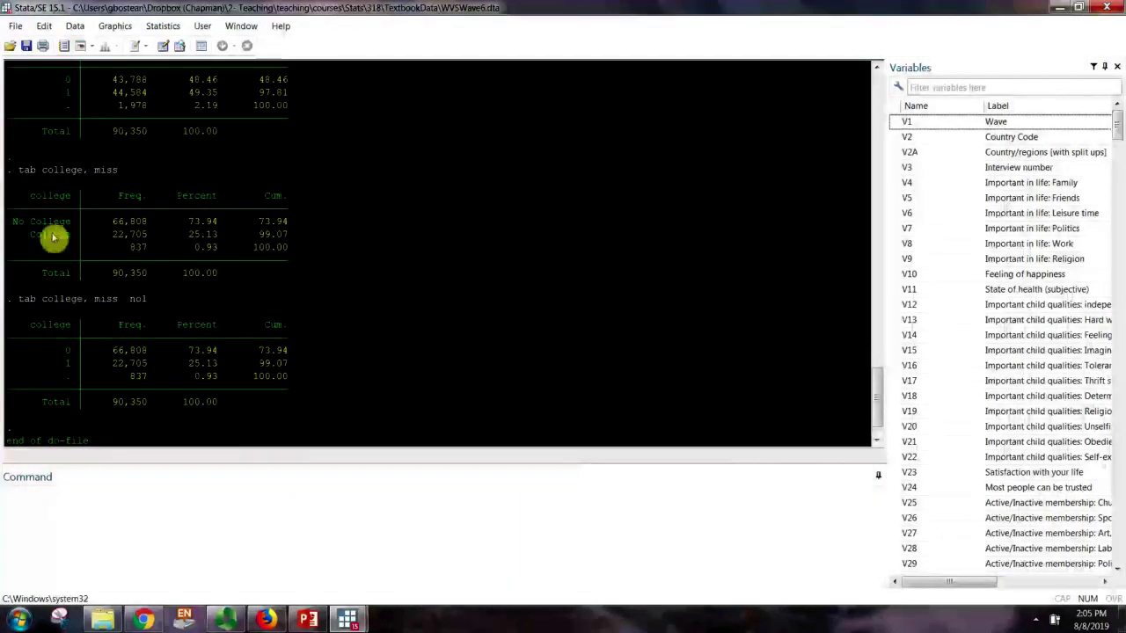
left_click_drag(12, 221, 300, 230)
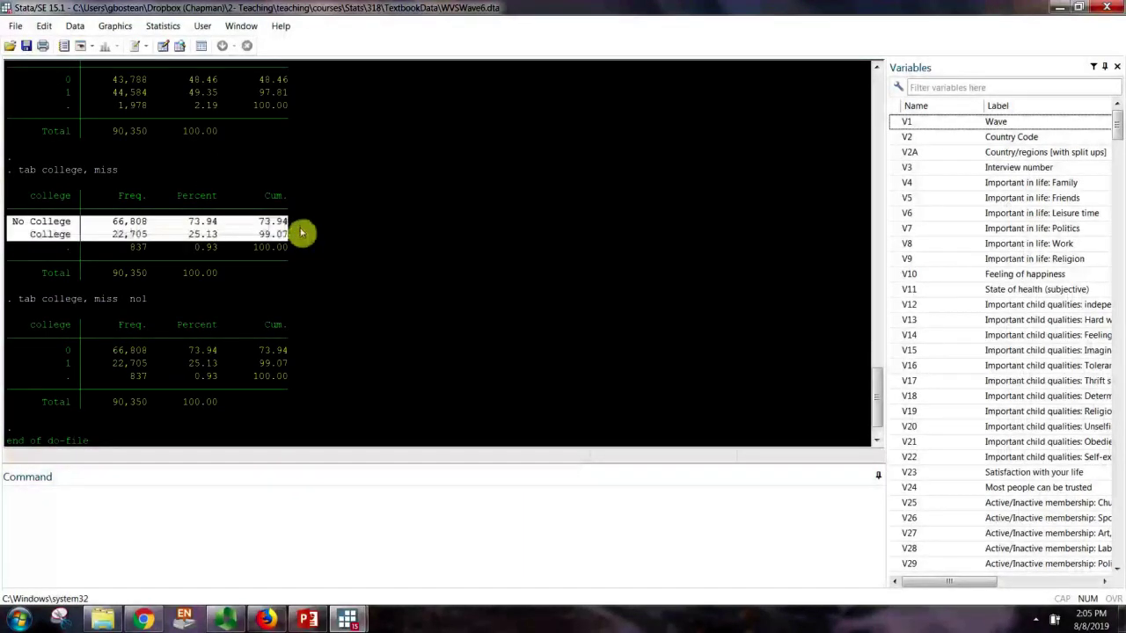
left_click_drag(61, 351, 294, 359)
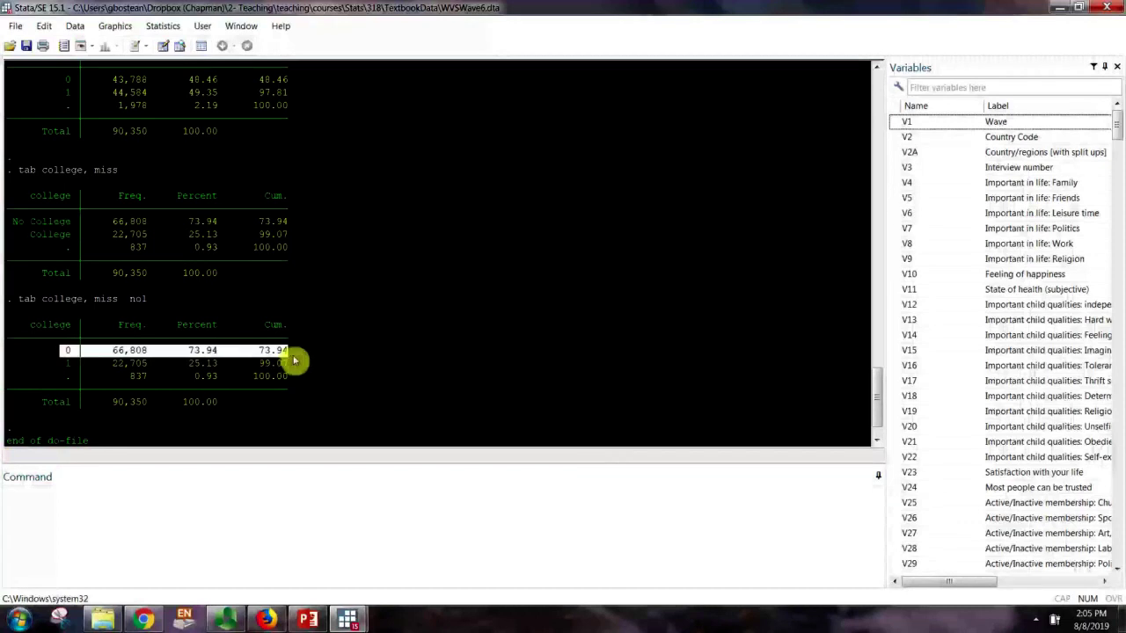
left_click_drag(25, 234, 305, 242)
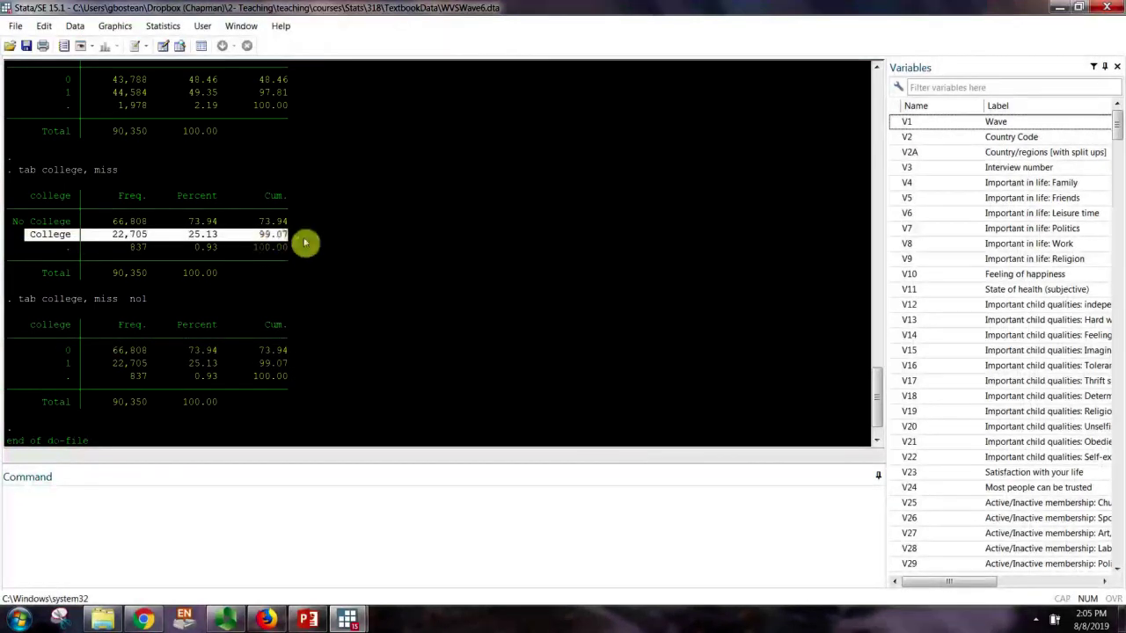
left_click_drag(61, 363, 299, 365)
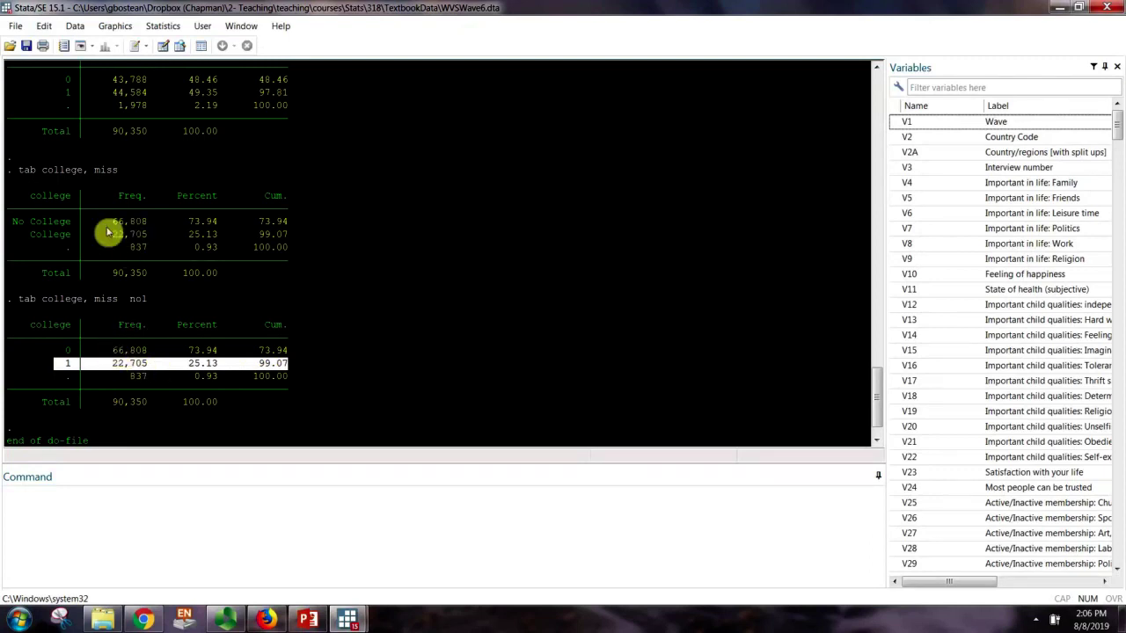
left_click_drag(58, 247, 251, 247)
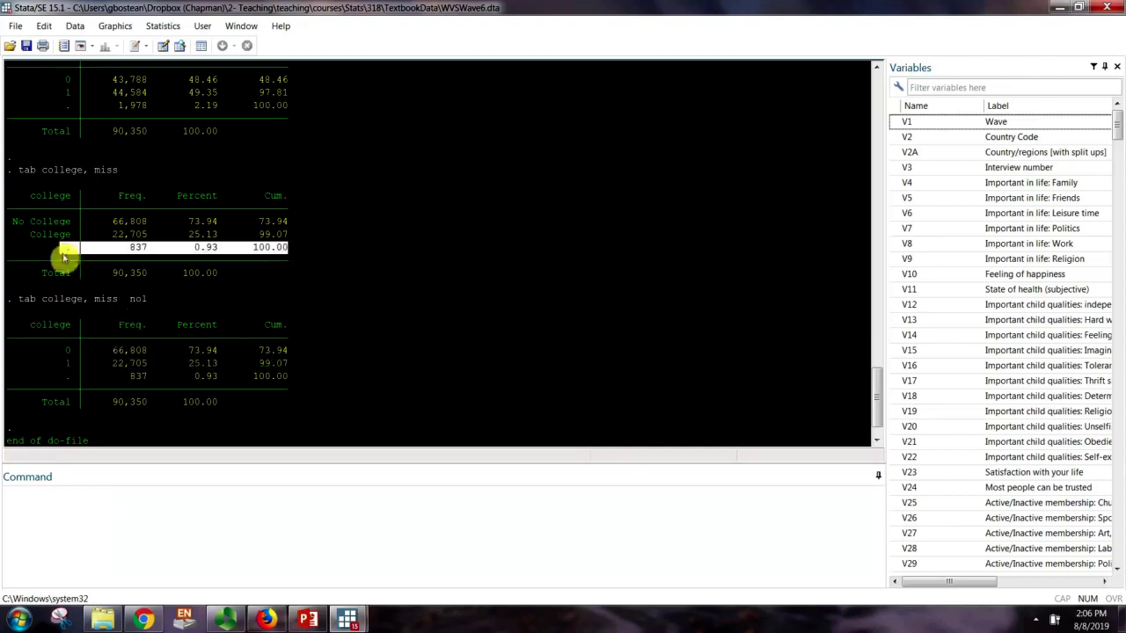
left_click(118, 296)
scroll(123, 316, "down", 1)
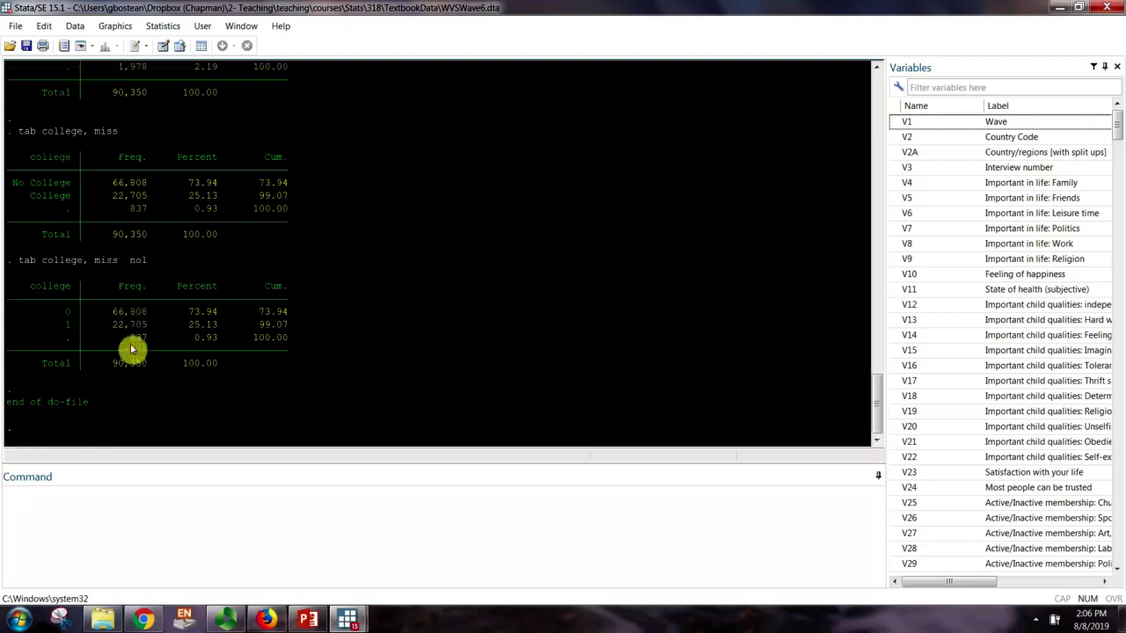
- Return to the do-file editor and add a blank line below the college tabulations
mouse_move(349, 619)
left_click(414, 538)
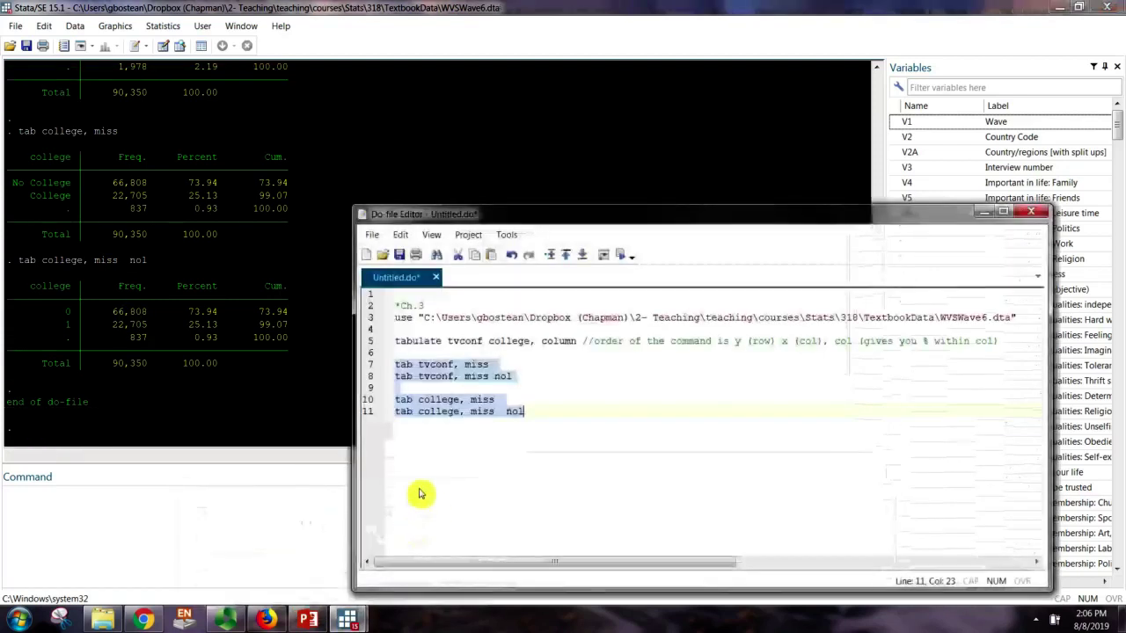
key("Right")
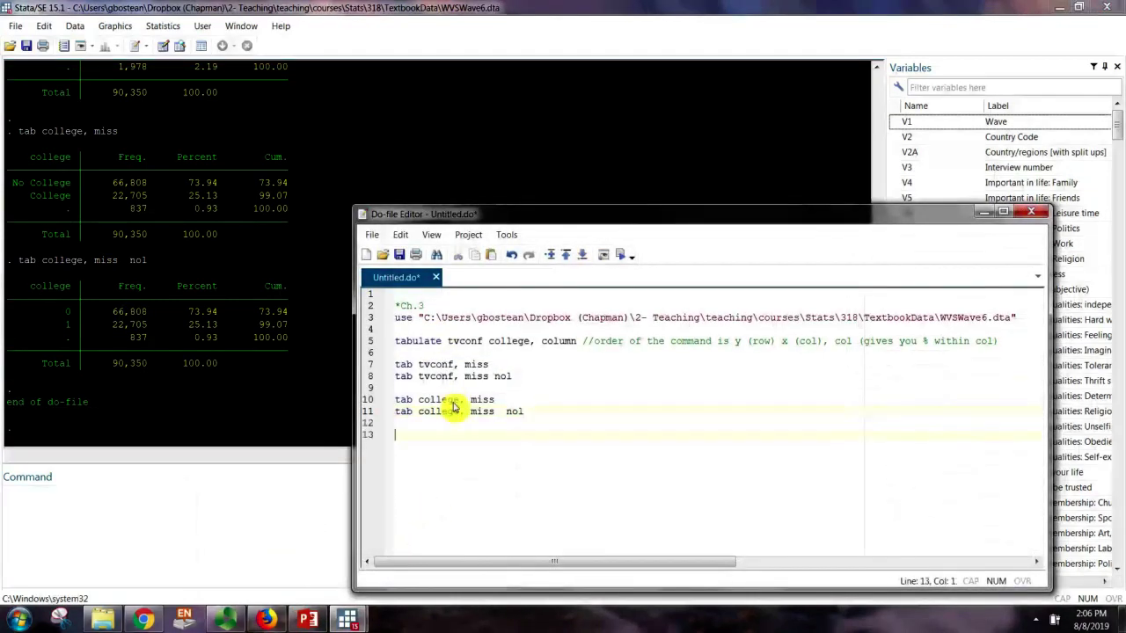
key("Return")
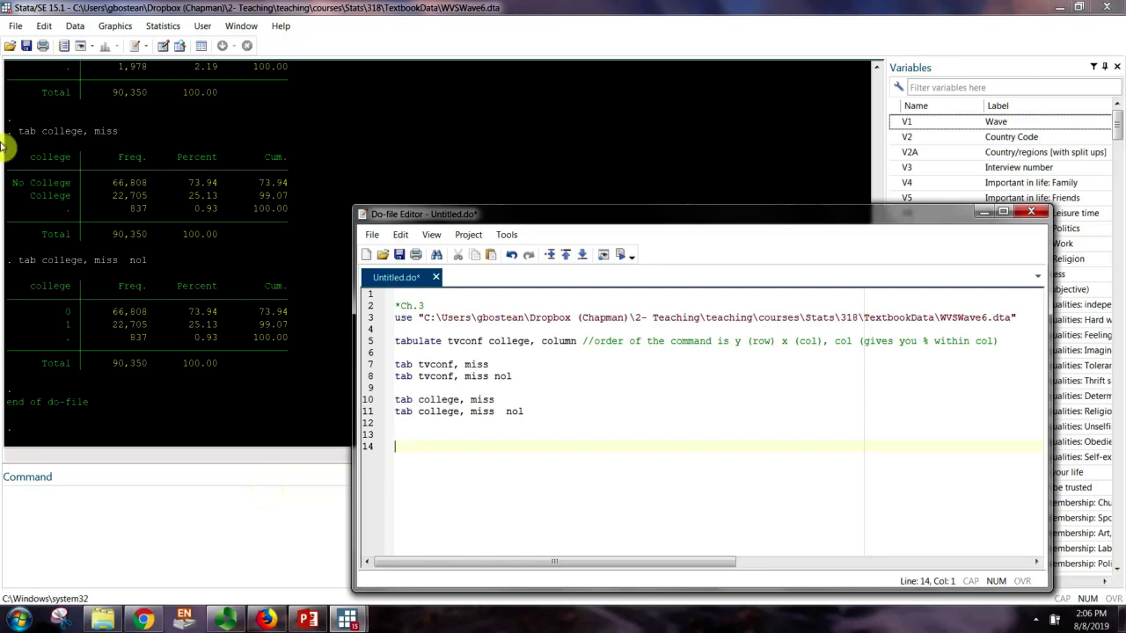
- Load GSS2012.dta and paste its echoed use command into the do-file
left_click(15, 47)
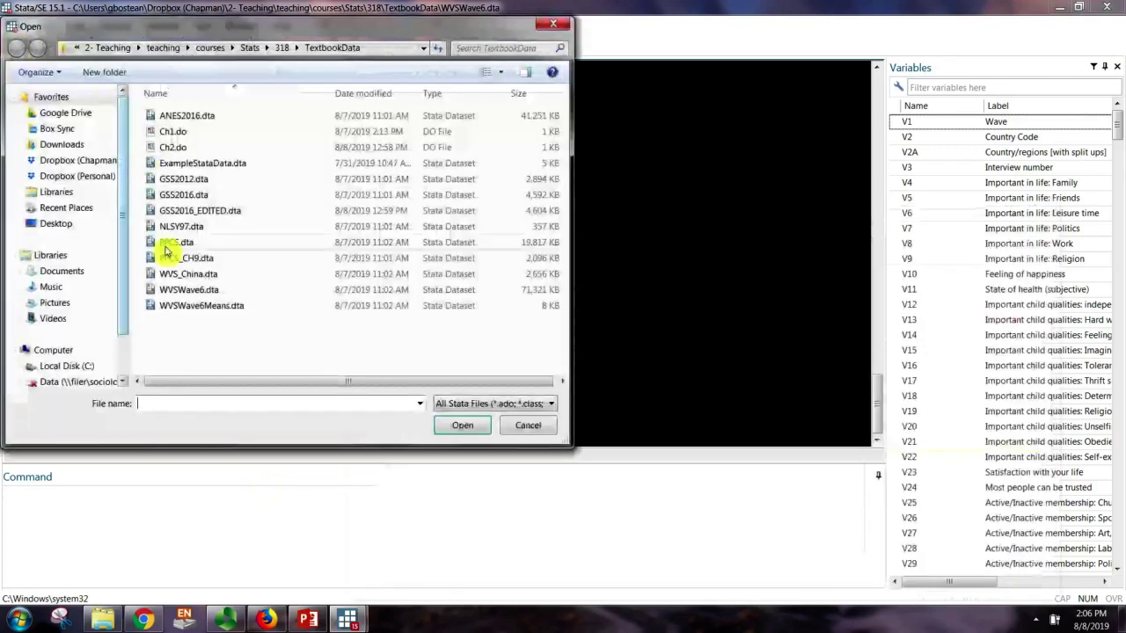
double_click(187, 180)
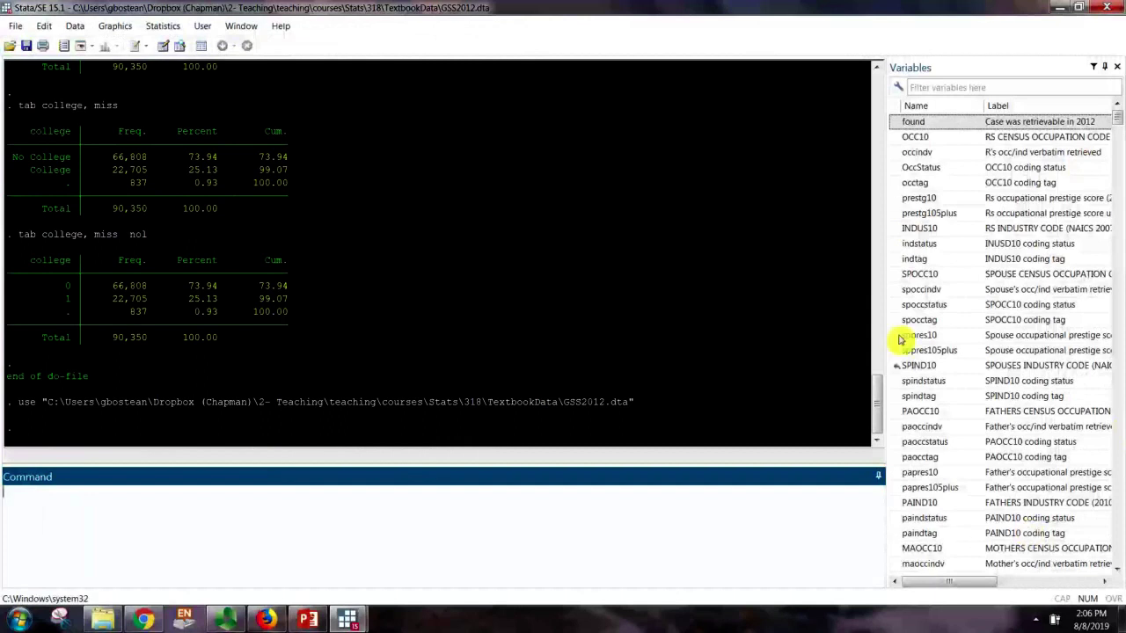
left_click_drag(633, 404, 20, 407)
key("ctrl+c")
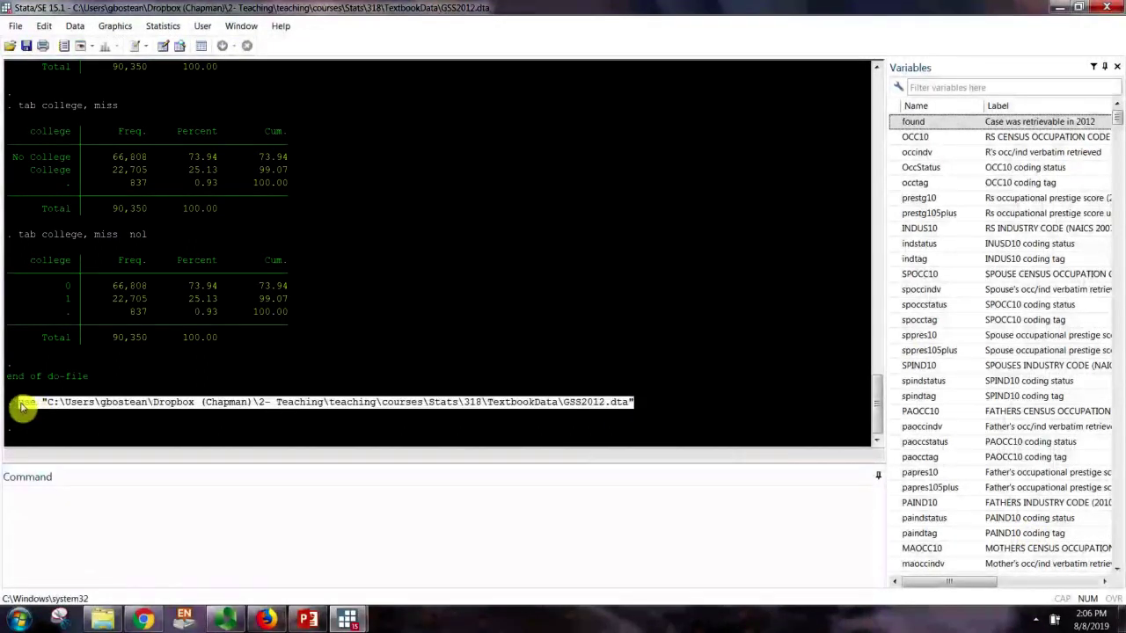
left_click(348, 620)
left_click(414, 519)
key("ctrl+v")
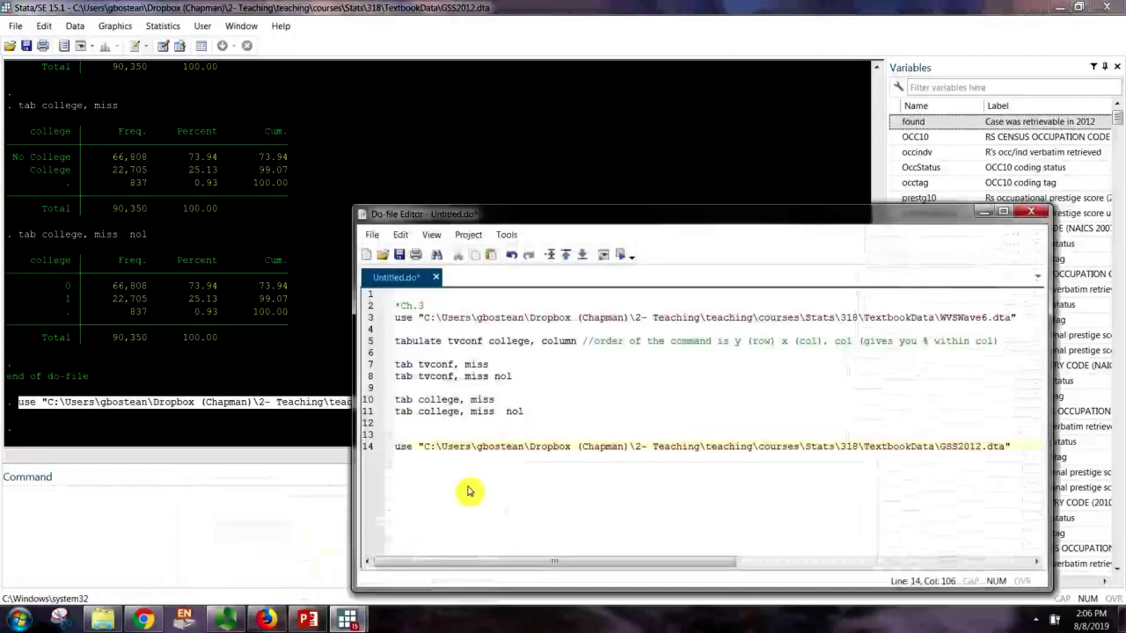
- Insert a row of asterisks above the use command and begin appending ', clear'
left_click(402, 446)
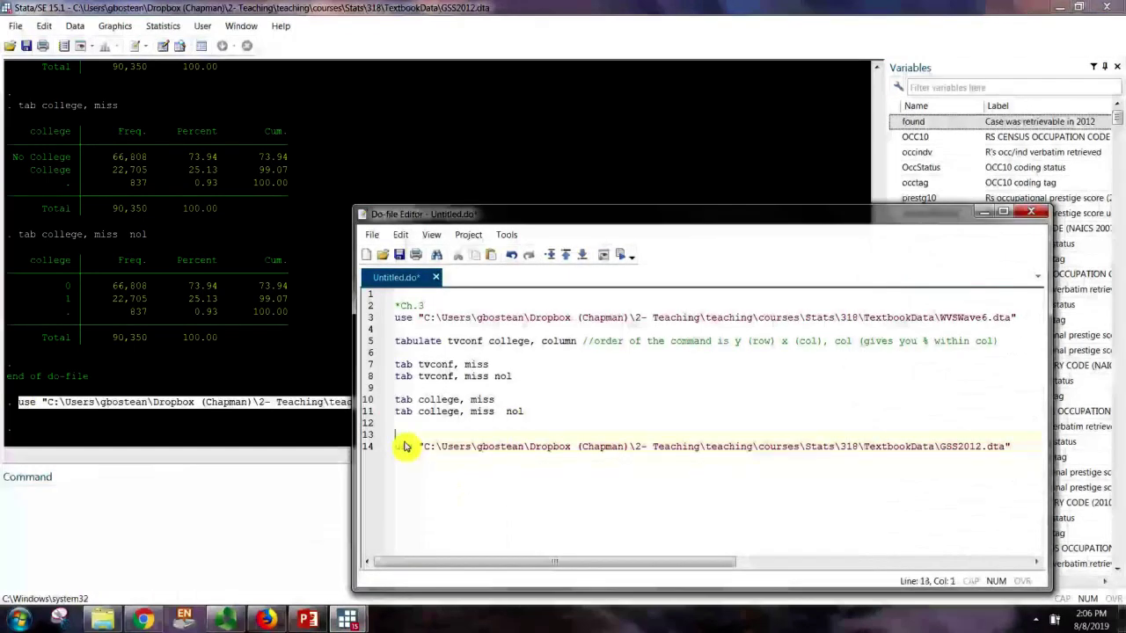
key("Return")
key("Return")
type("*")
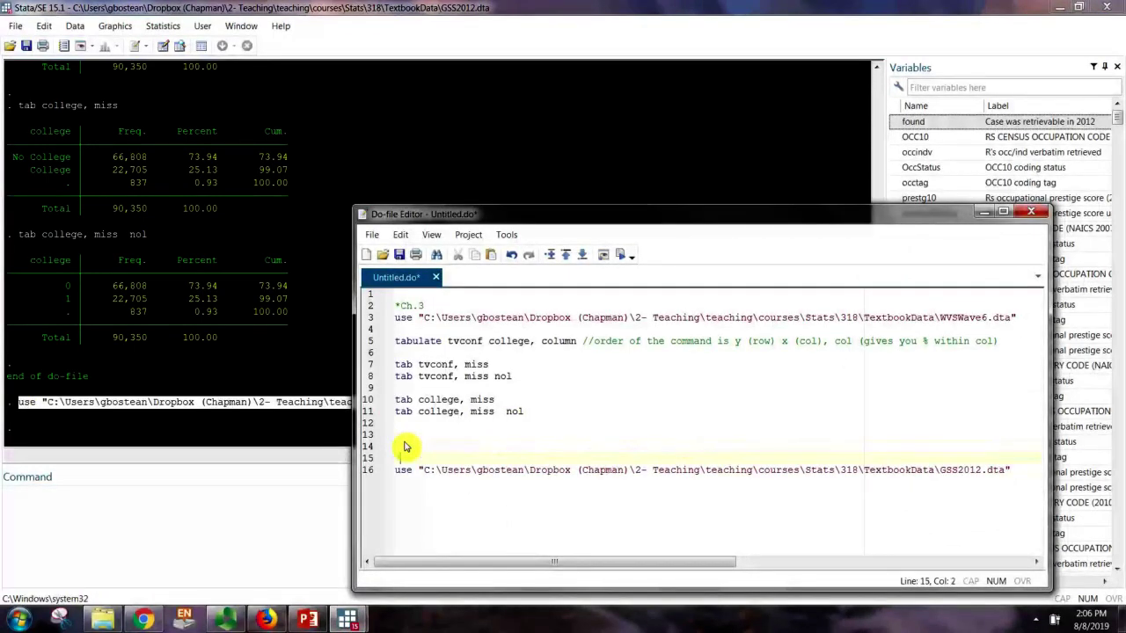
type("***********")
key("Return")
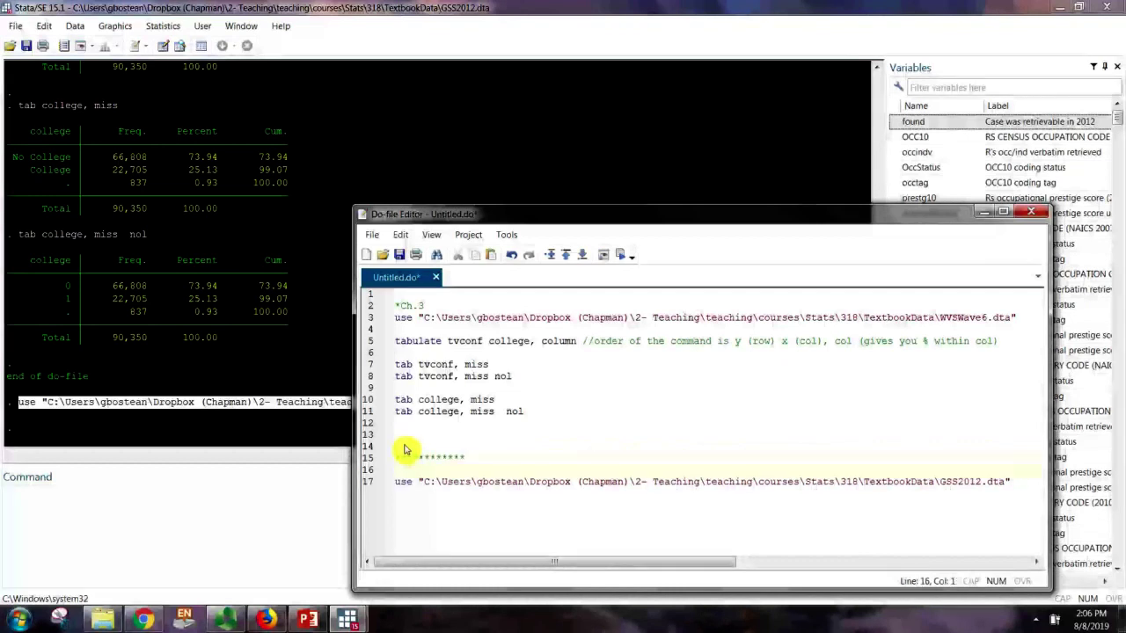
key("ctrl+End")
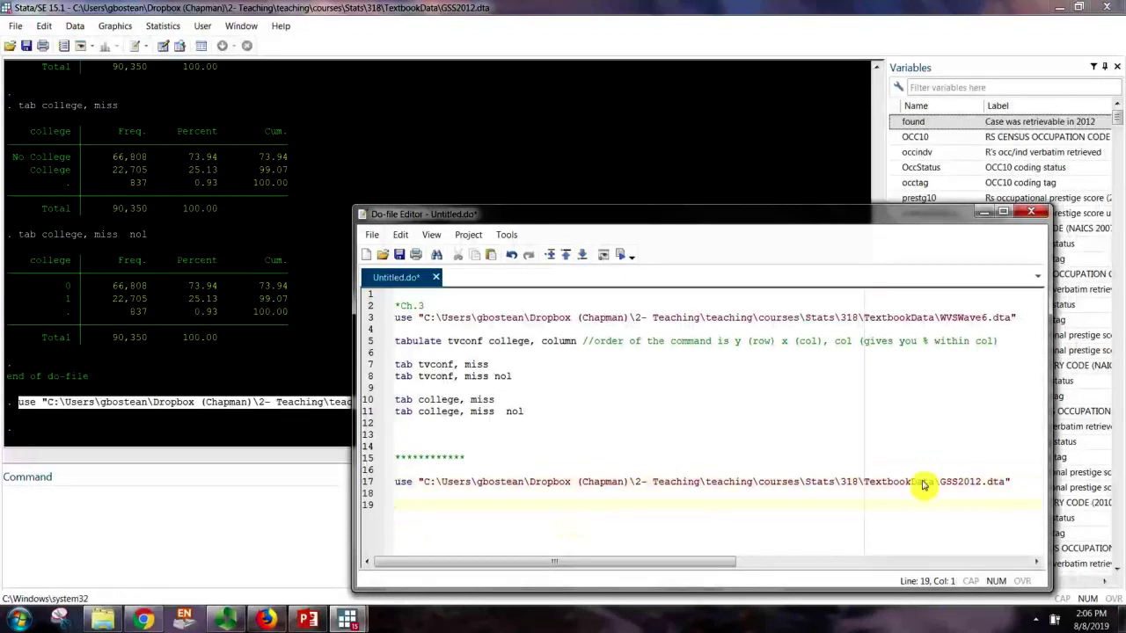
left_click(1013, 482)
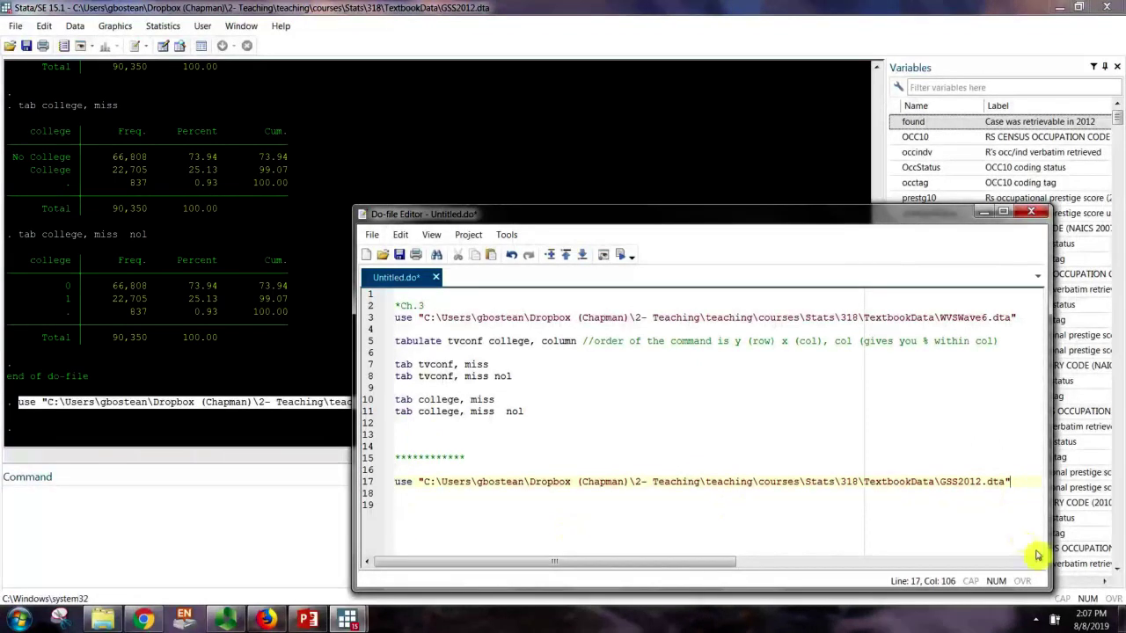
type(", clear")
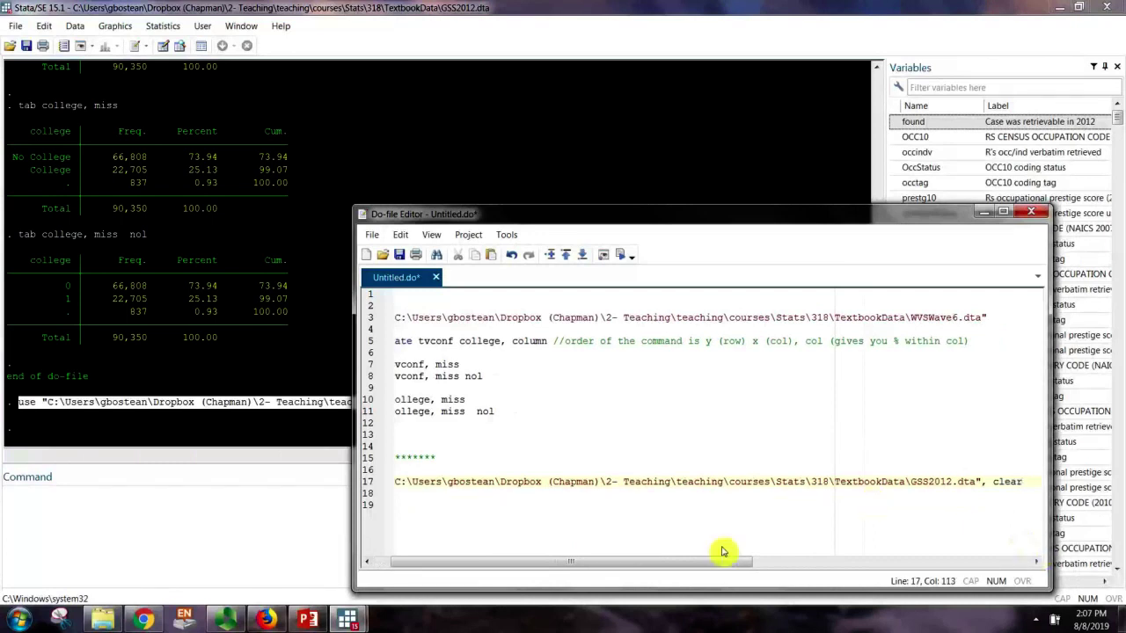
- Complete the ', clear' option on the GSS2012 use line and widen and reposition the editor
left_click_drag(698, 563, 540, 541)
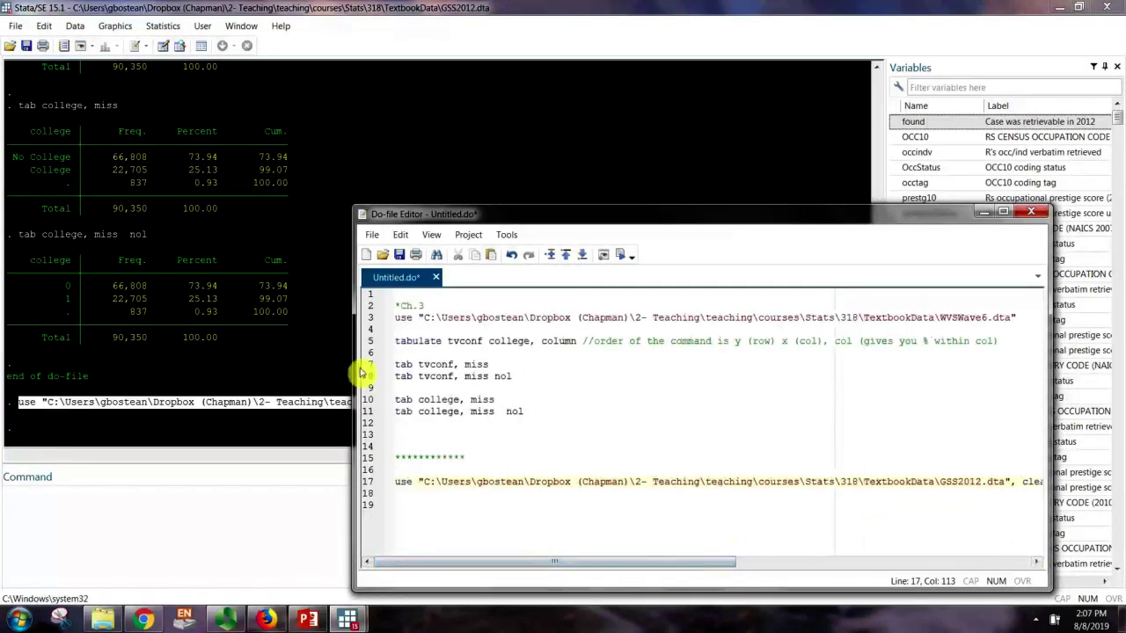
left_click_drag(355, 370, 262, 370)
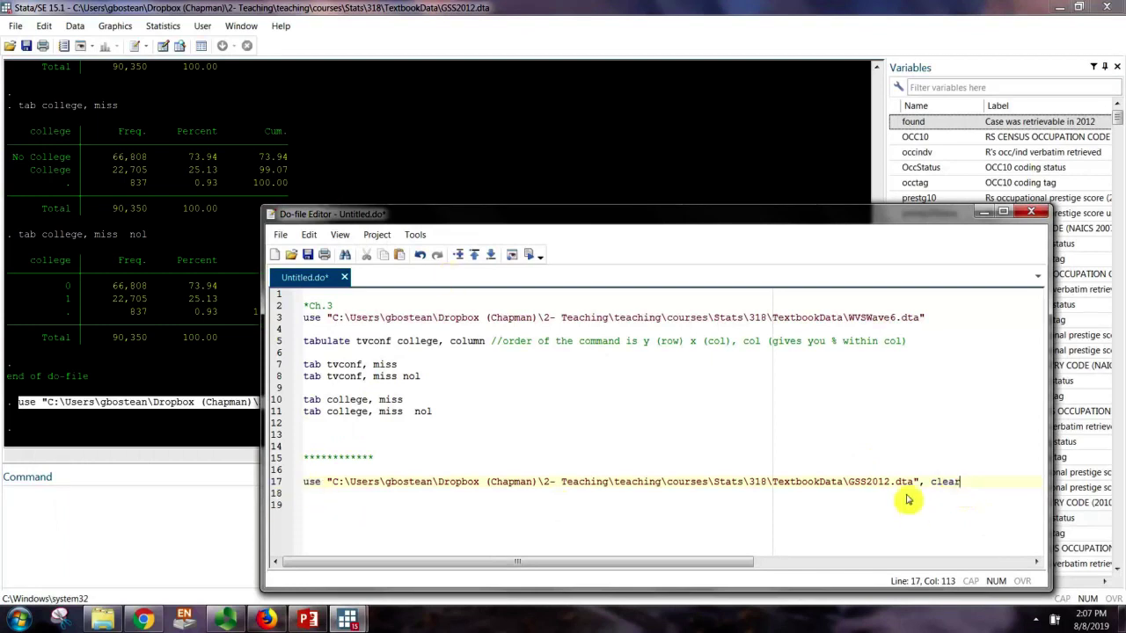
left_click(388, 515)
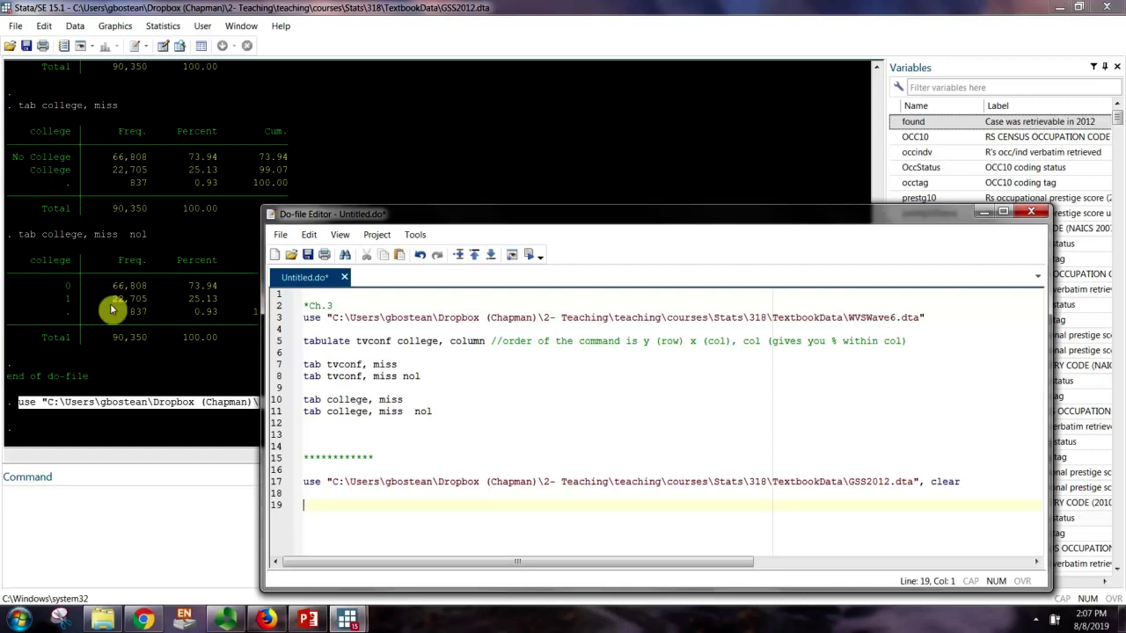
left_click_drag(639, 219, 471, 134)
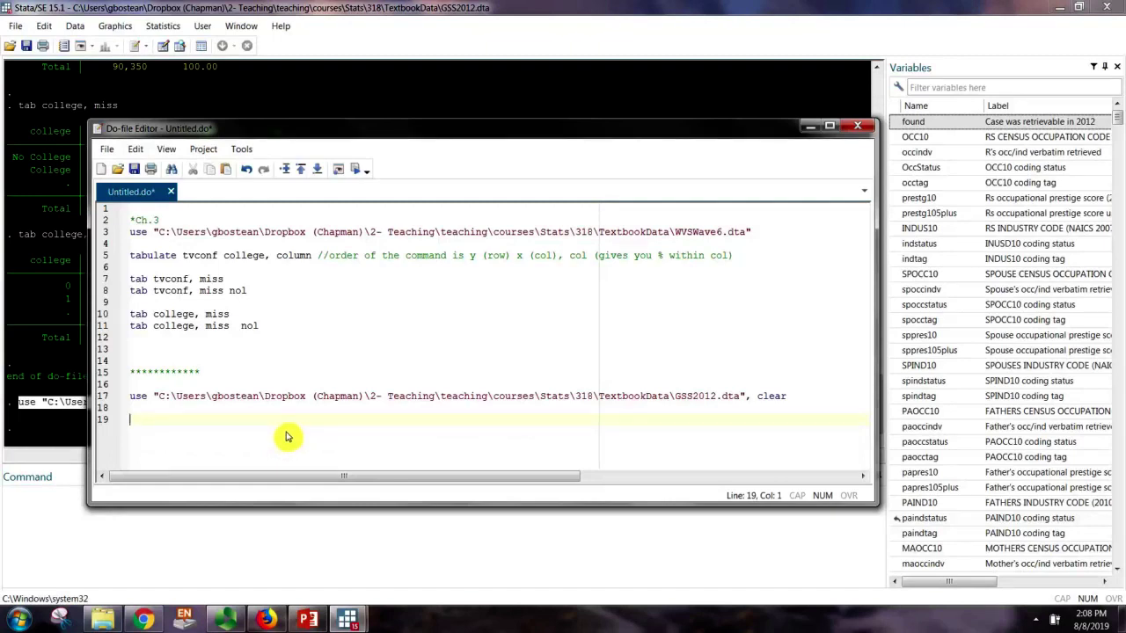
- Add comments '*independent: level of educ' and '*dep: views of soc and medicine as scientific'
type("*independet")
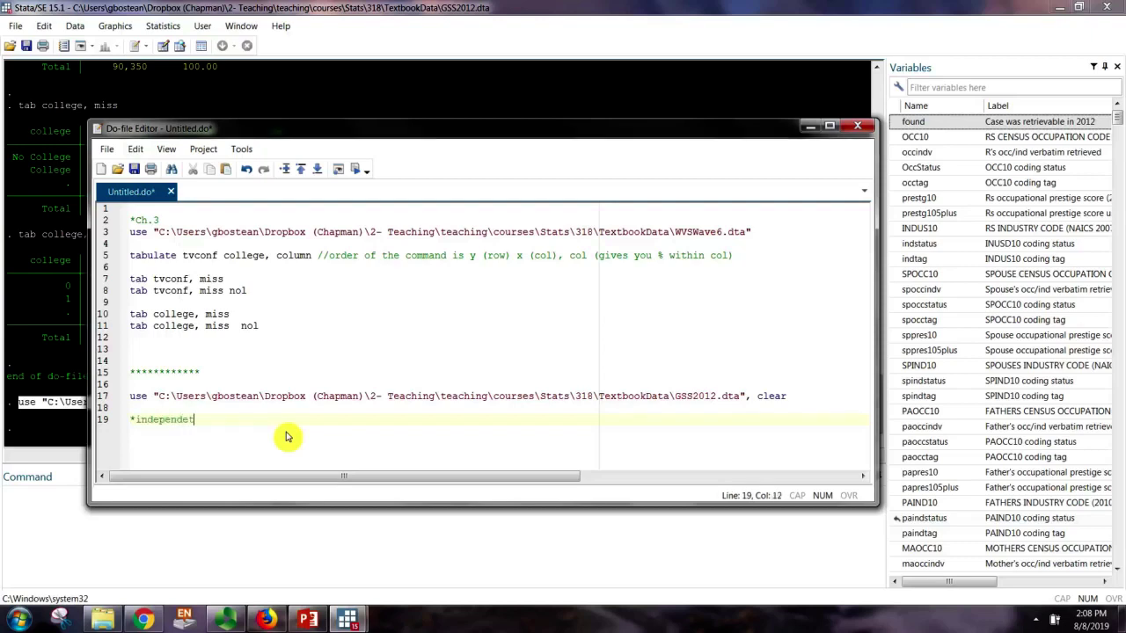
key("BackSpace")
type("nt: level of ed")
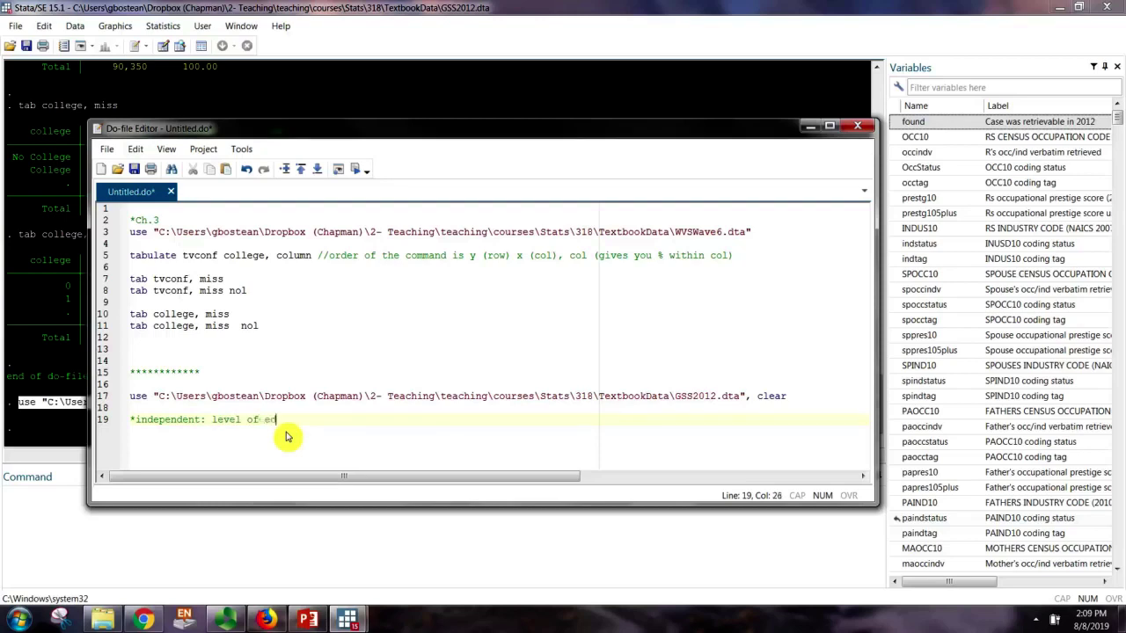
type("uc")
key("Return")
type("*dep")
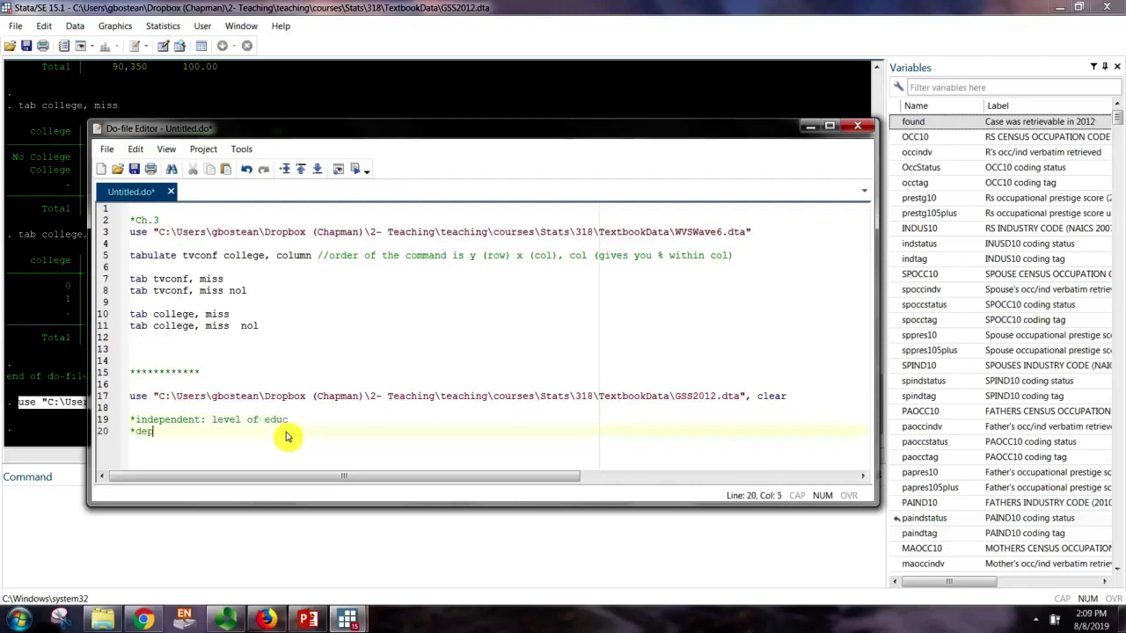
type(": views of s")
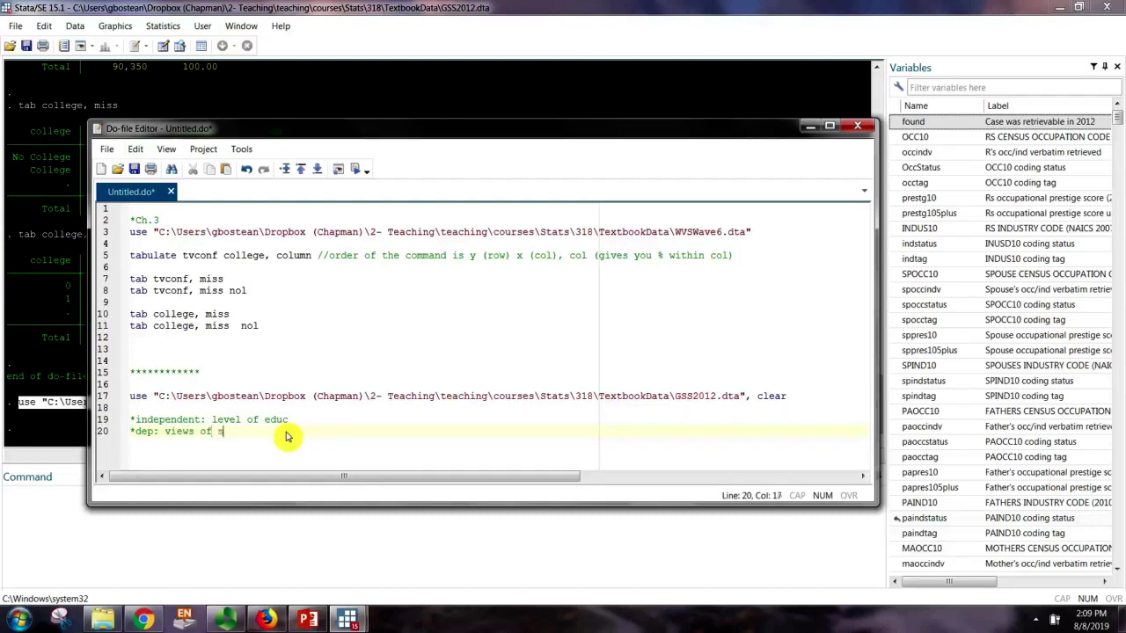
type("oc and medicine a")
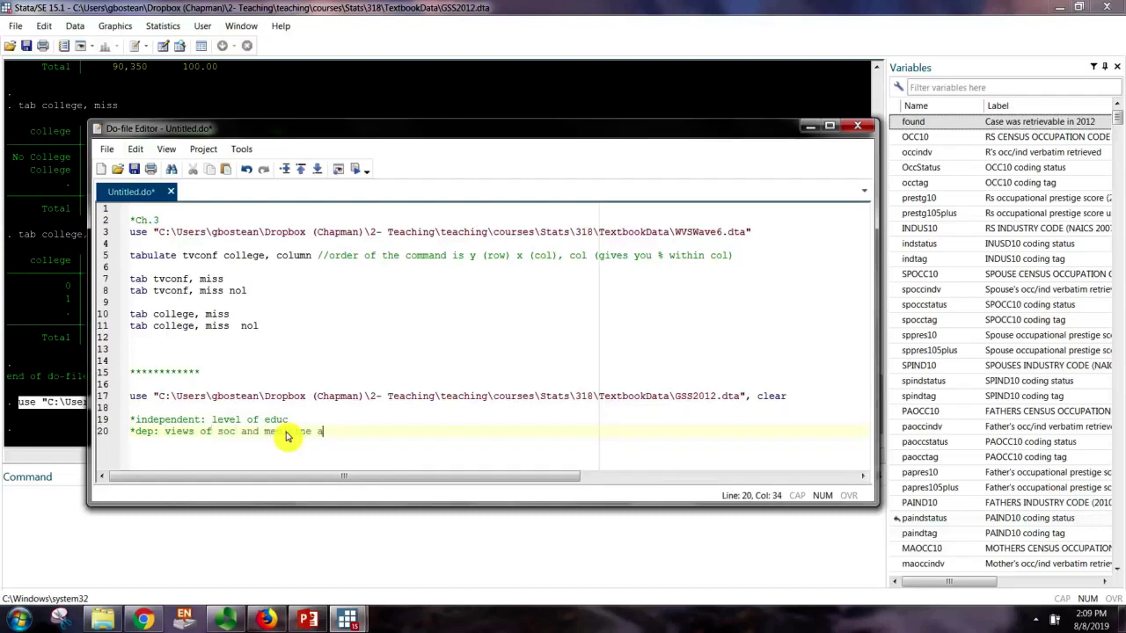
type("s scientific")
key("Return")
key("Return")
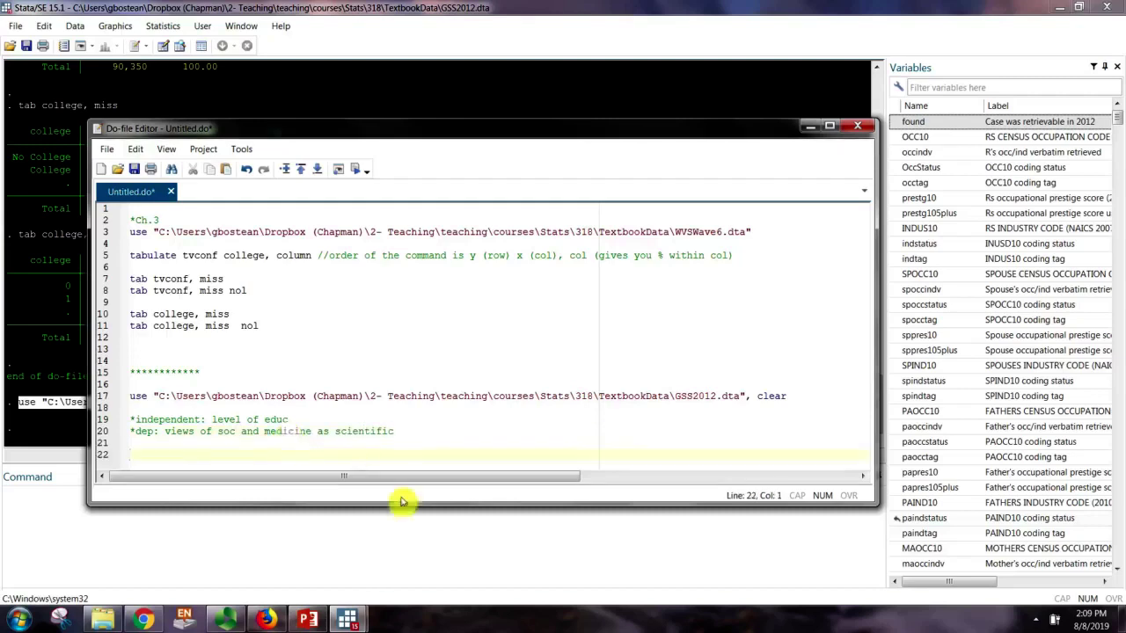
left_click_drag(403, 513, 397, 577)
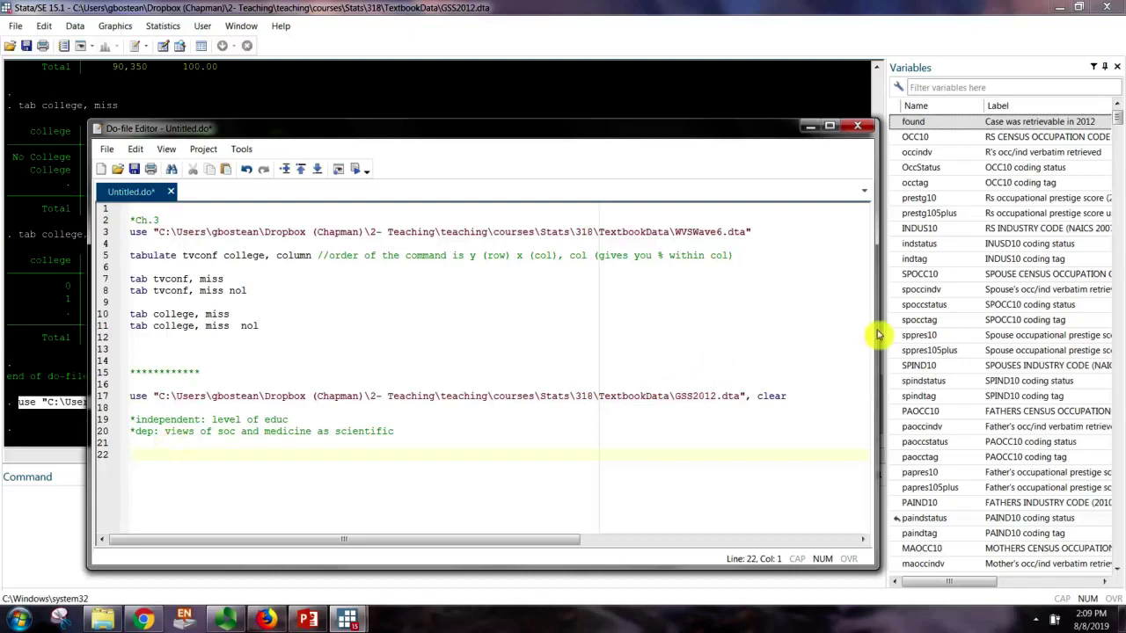
left_click_drag(558, 129, 699, 39)
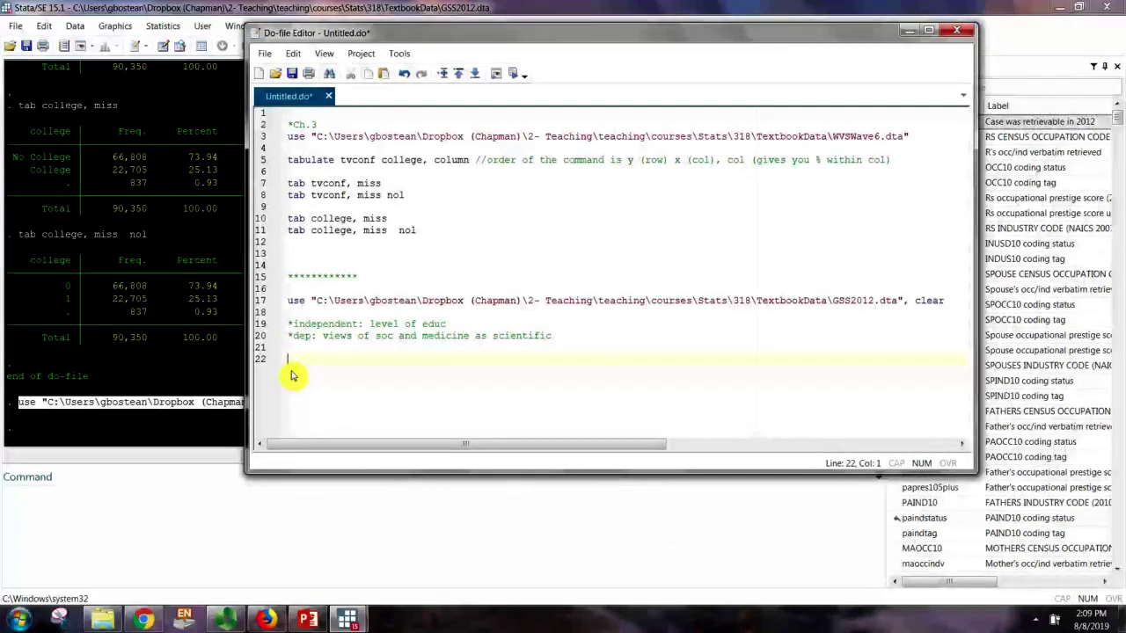
- Type 'tabulate socisci college, col' on line 22 and highlight socisci, college and col
type("tabulate")
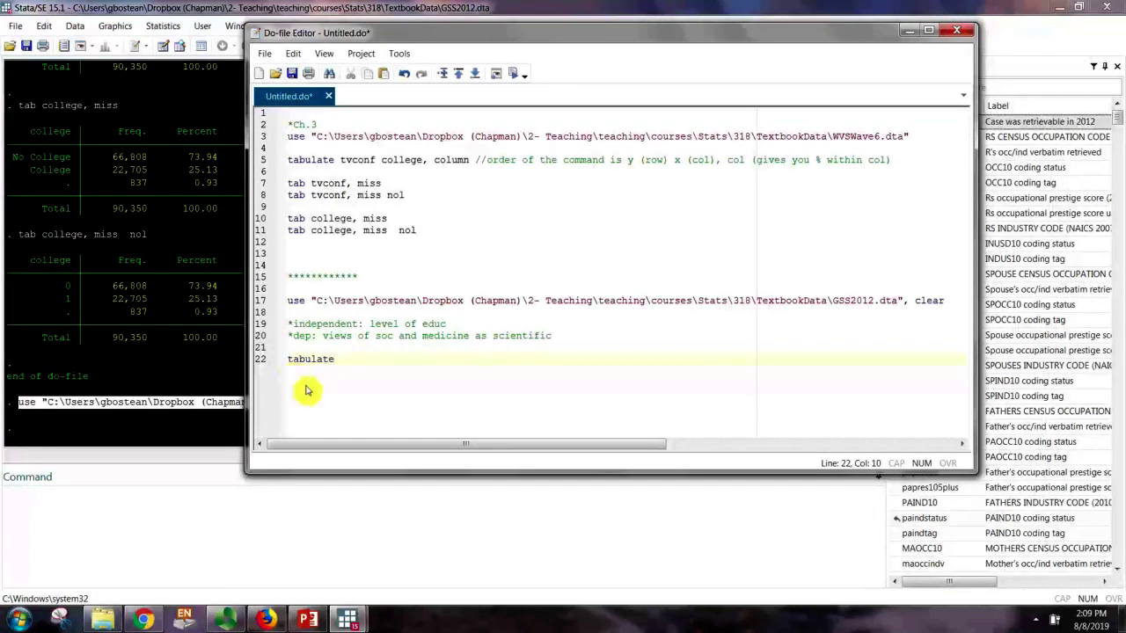
type(" s")
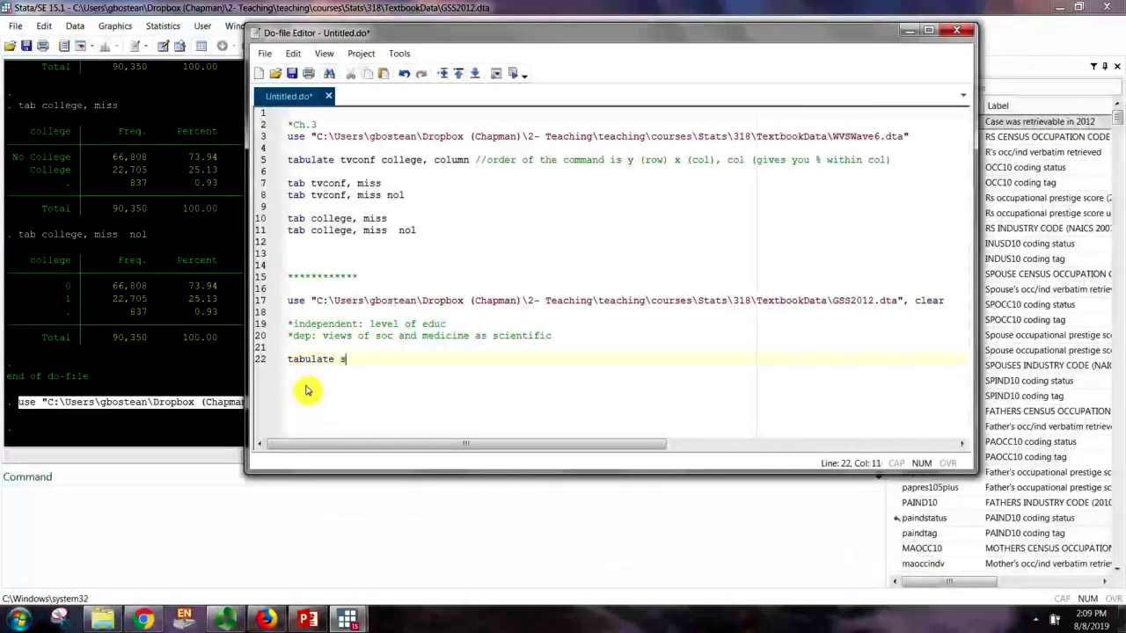
type("oci")
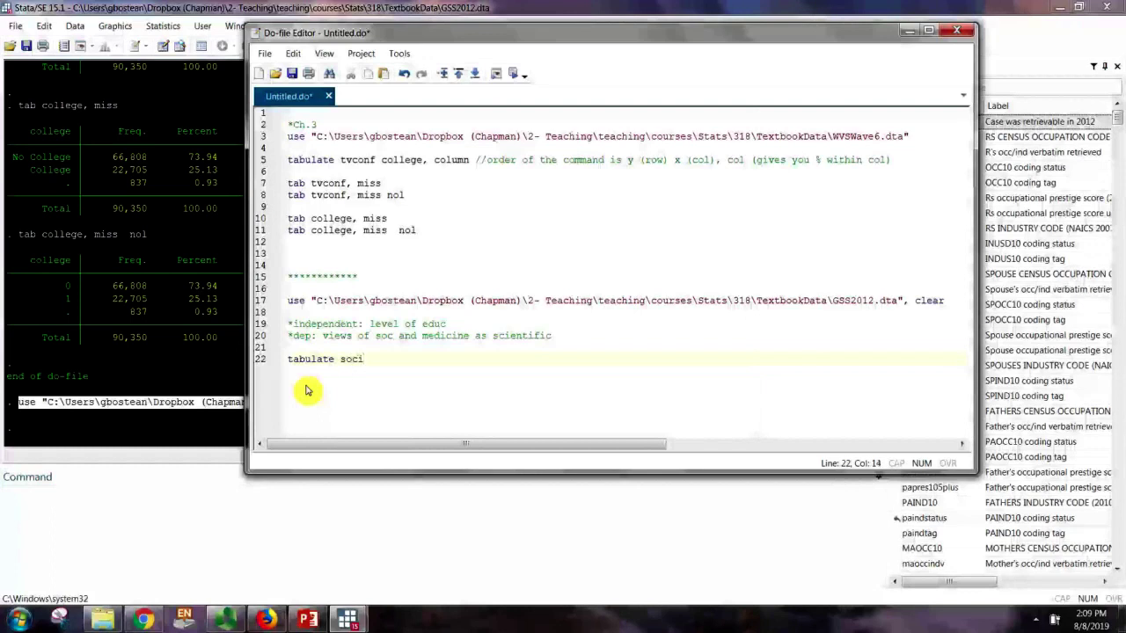
type("sci")
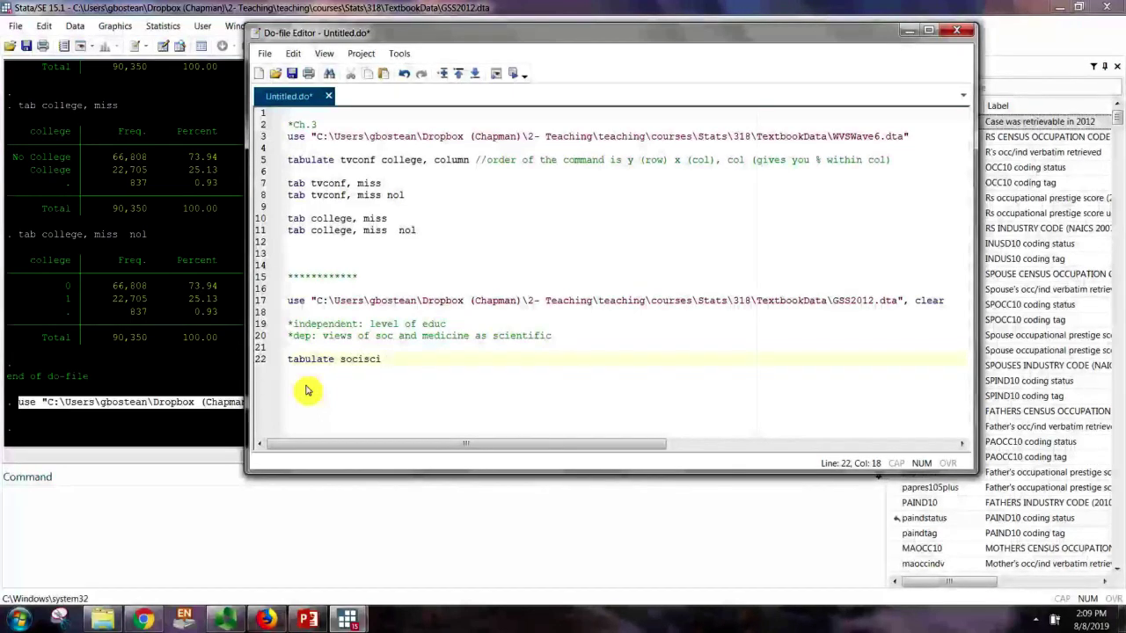
type(" college")
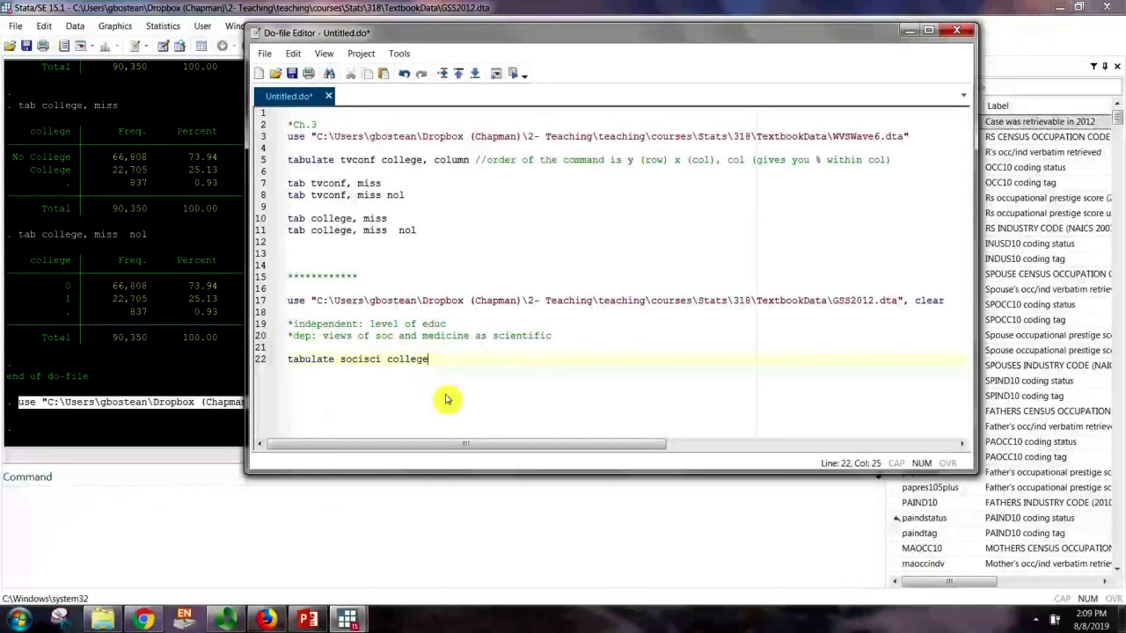
type(", col")
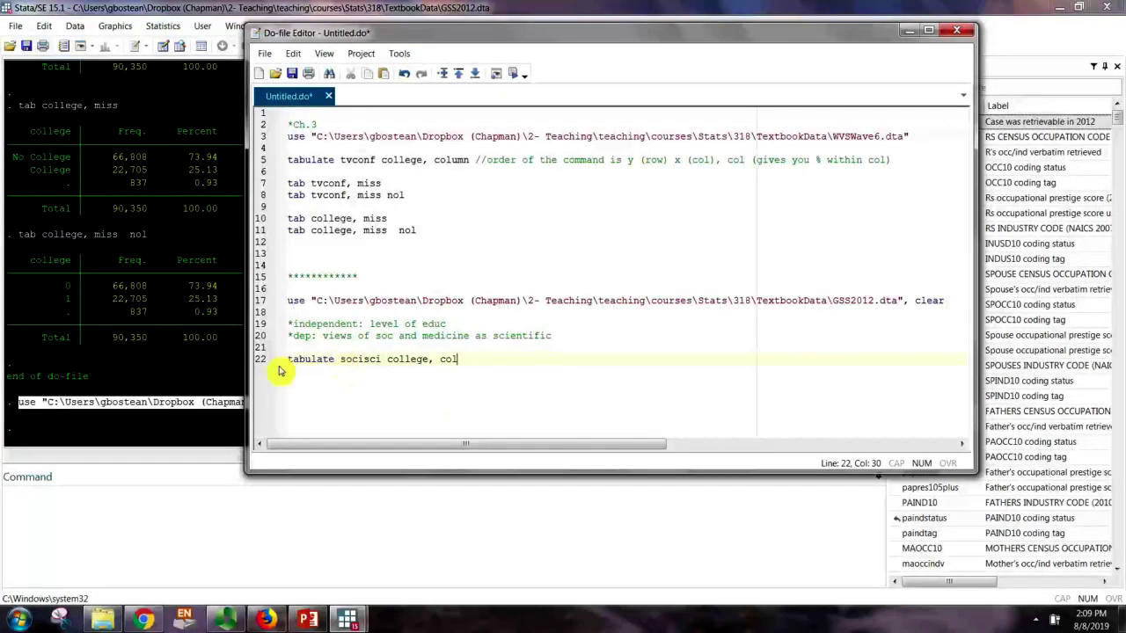
left_click(355, 361)
double_click(355, 361)
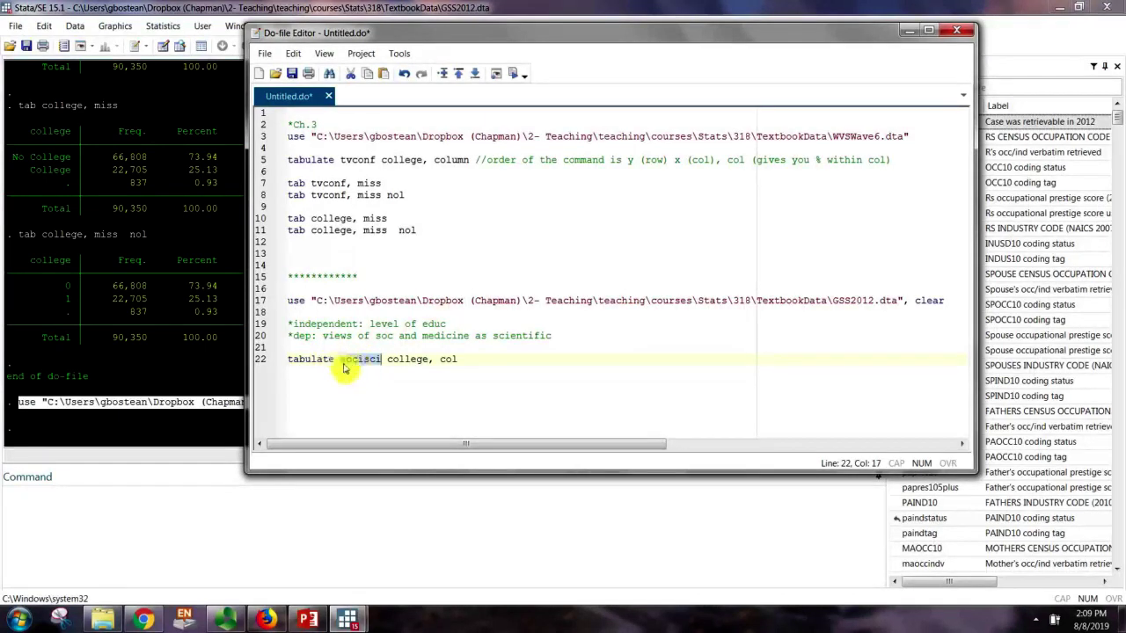
double_click(391, 361)
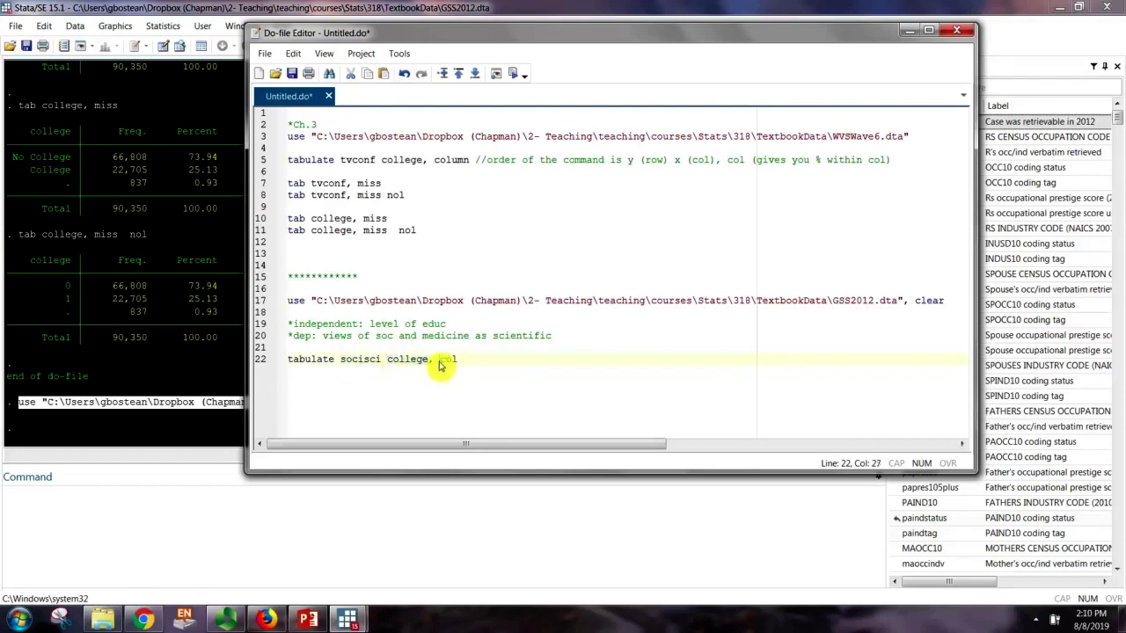
double_click(447, 363)
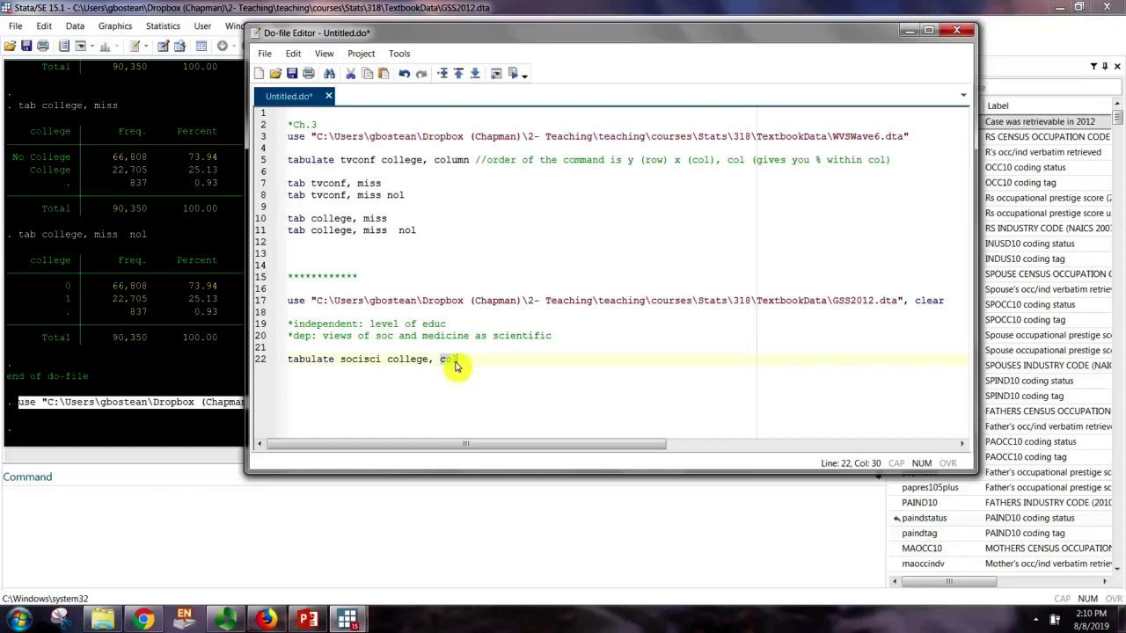
left_click(319, 359)
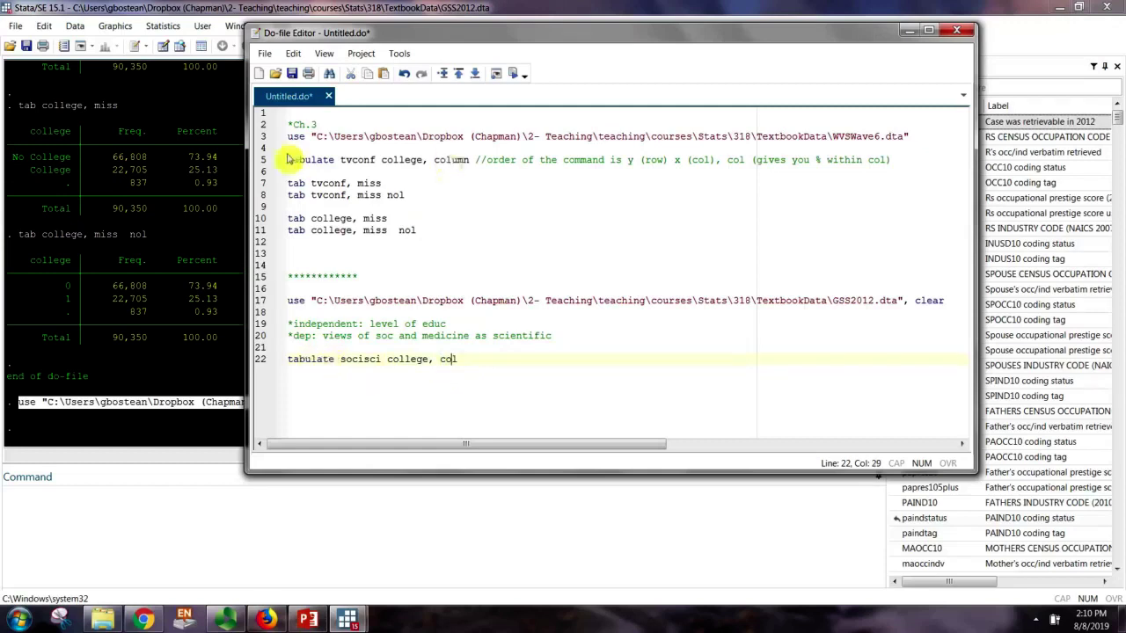
- Tag the comments as level of educ (column) and views of soc and medicine (row)
left_click_drag(292, 162, 467, 166)
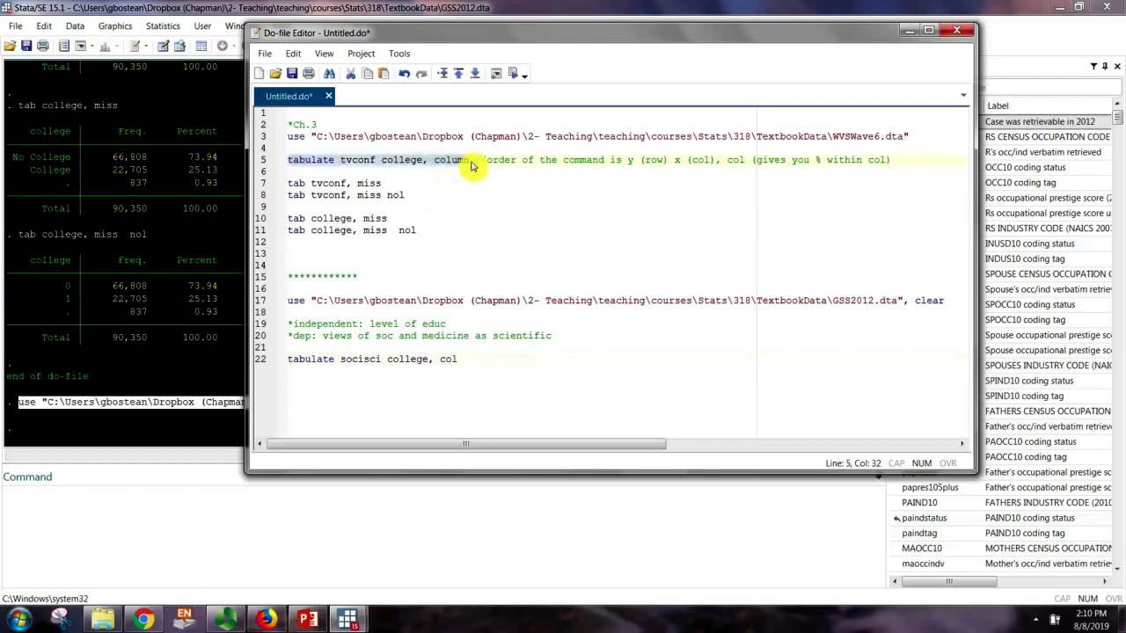
left_click(327, 174)
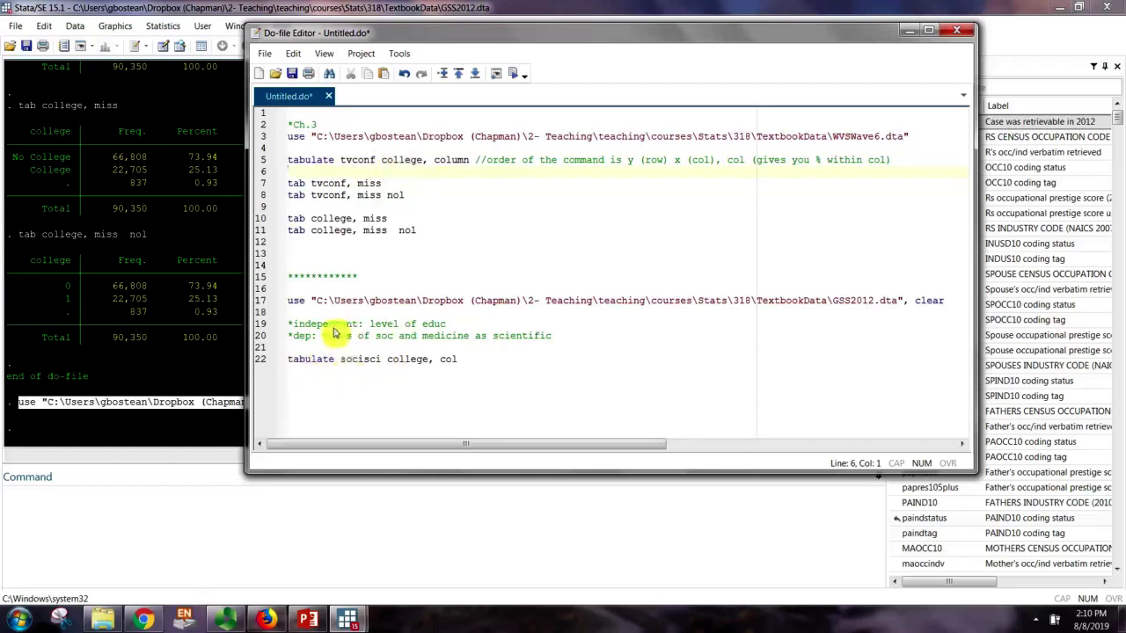
left_click(460, 325)
type("(column")
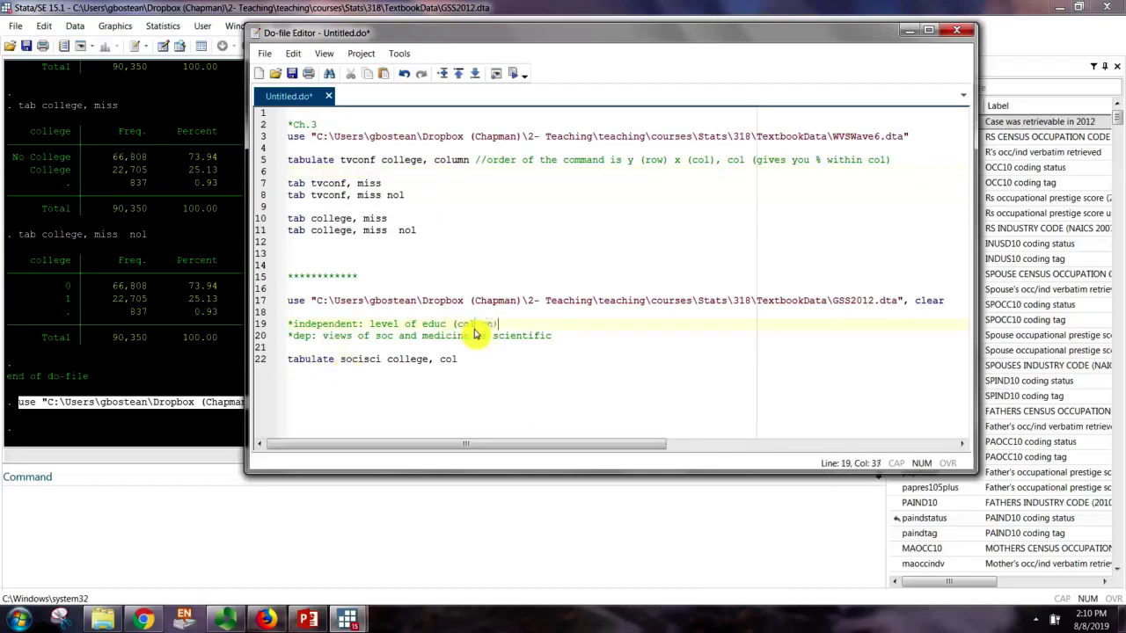
left_click(568, 341)
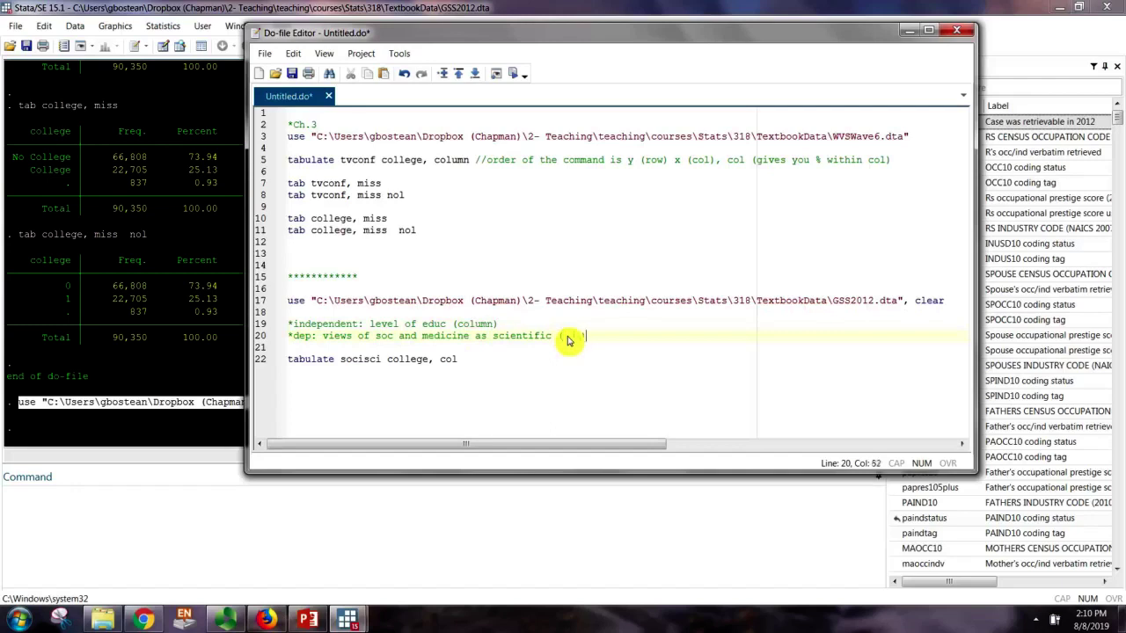
type("(row)")
- Run the line 22 socisci-by-college crosstab with column percentages
left_click(520, 362)
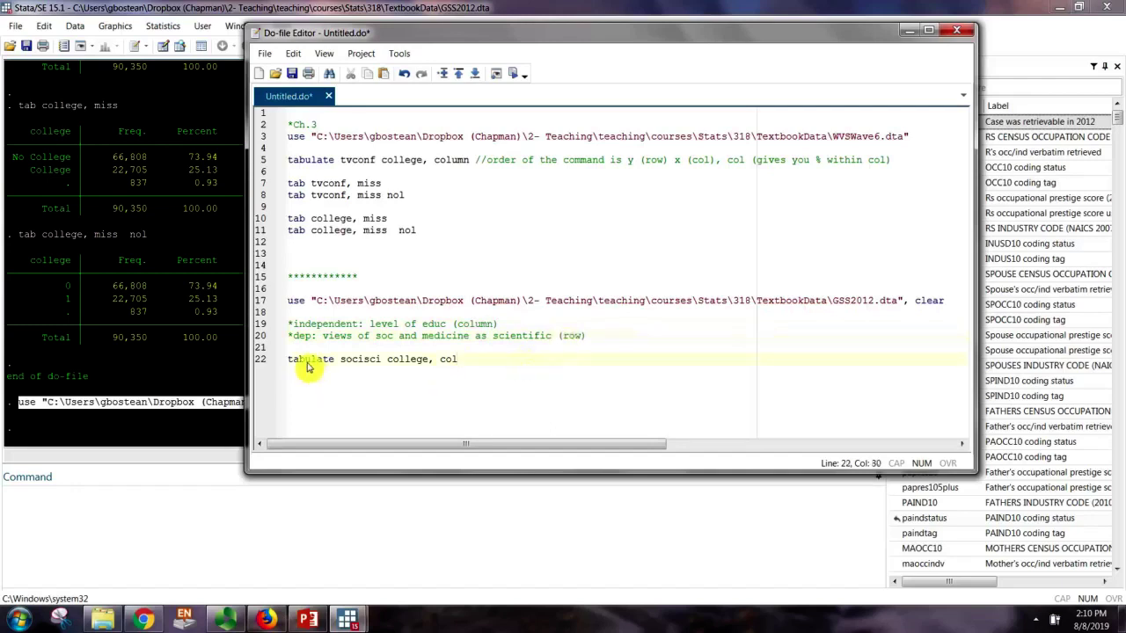
double_click(296, 361)
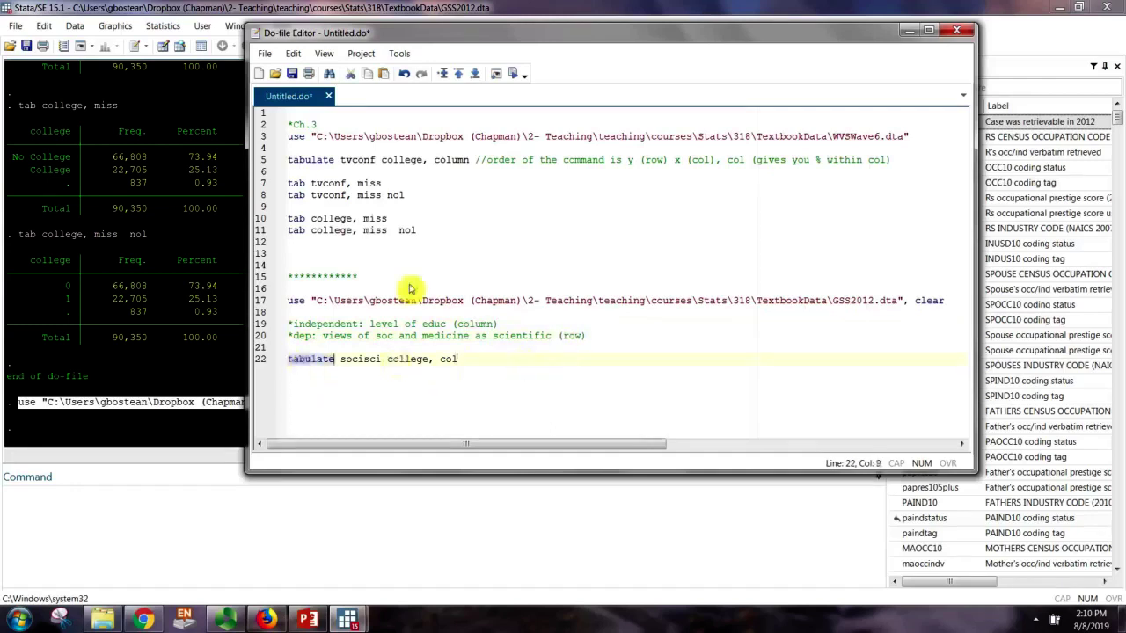
left_click(513, 75)
- Highlight the Scientific rows and college columns to explain 52.56% versus 62.02% answering Scientific
left_click_drag(536, 45, 701, 130)
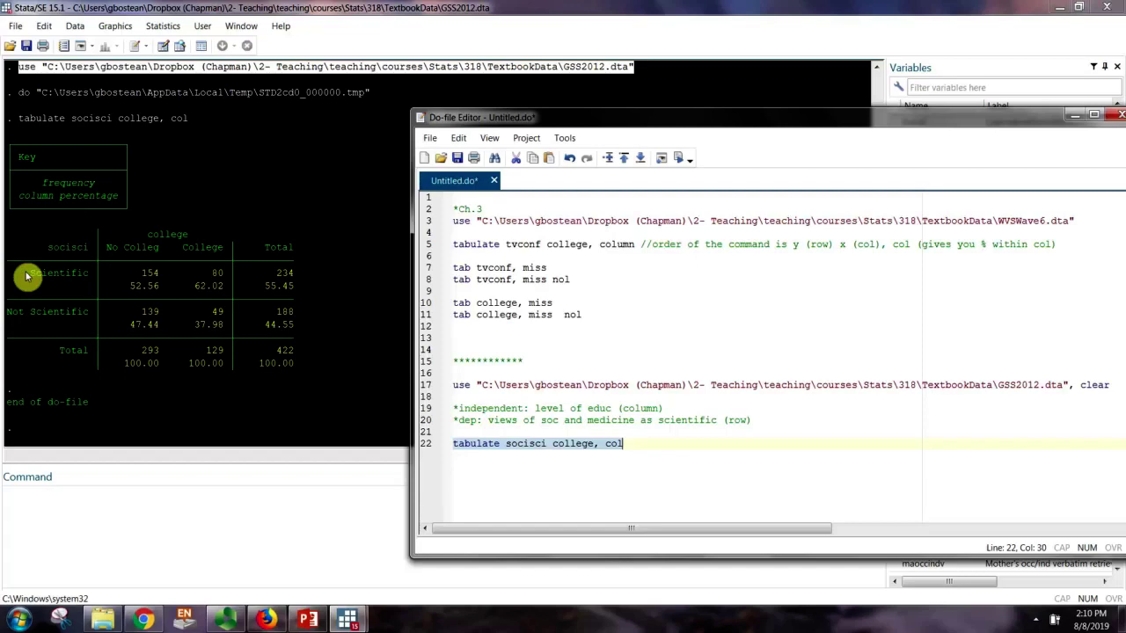
left_click_drag(28, 278, 271, 293)
left_click(29, 314)
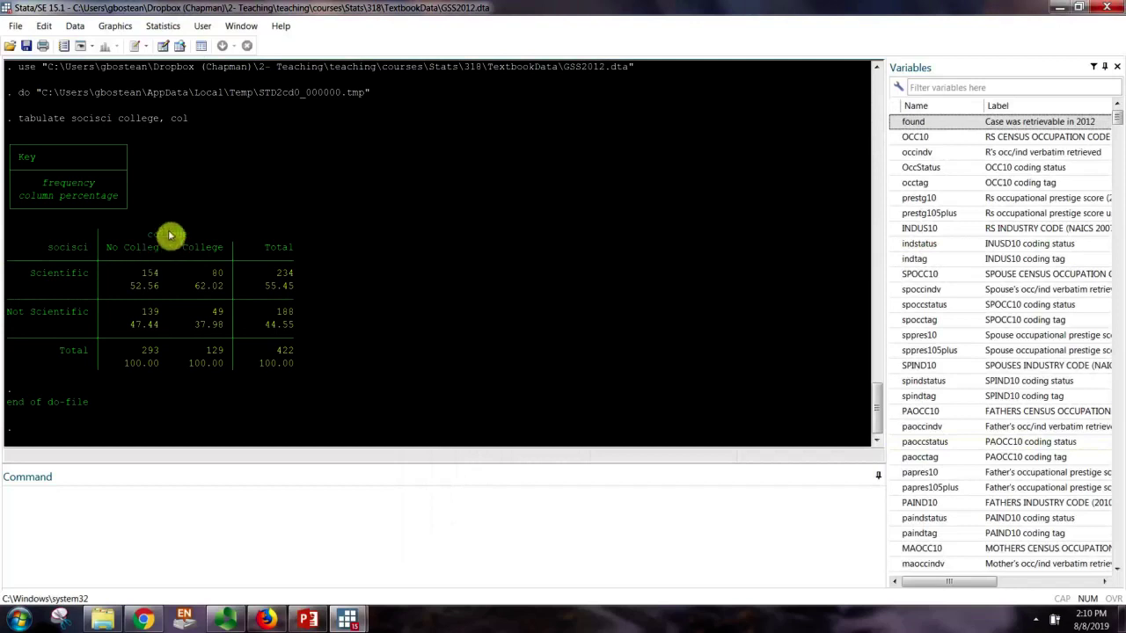
left_click_drag(126, 243, 158, 255)
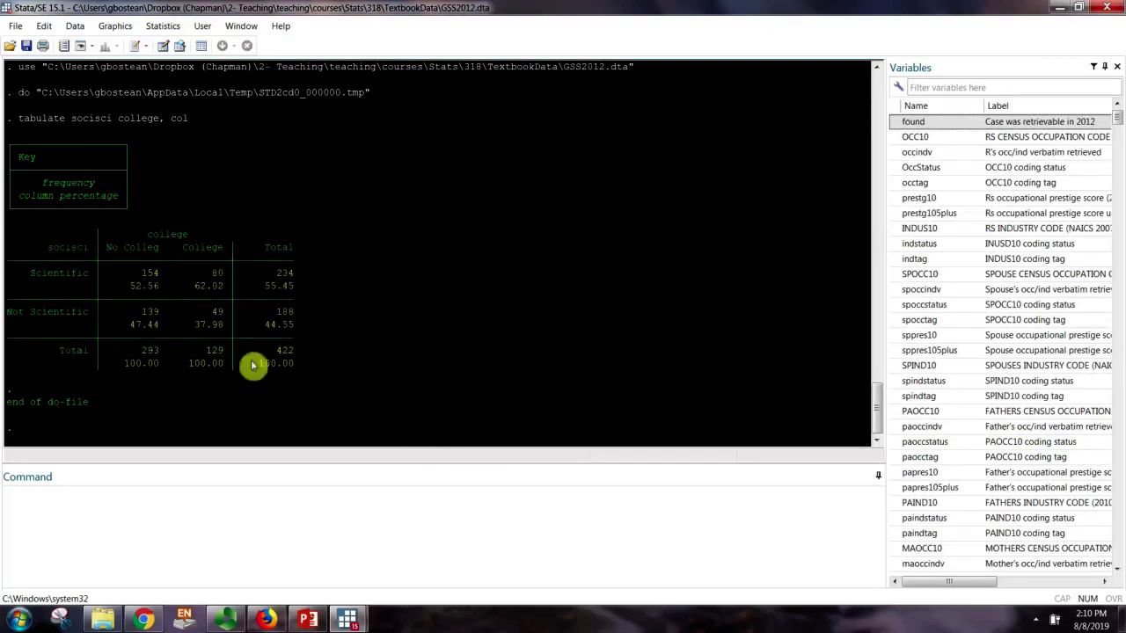
mouse_move(355, 623)
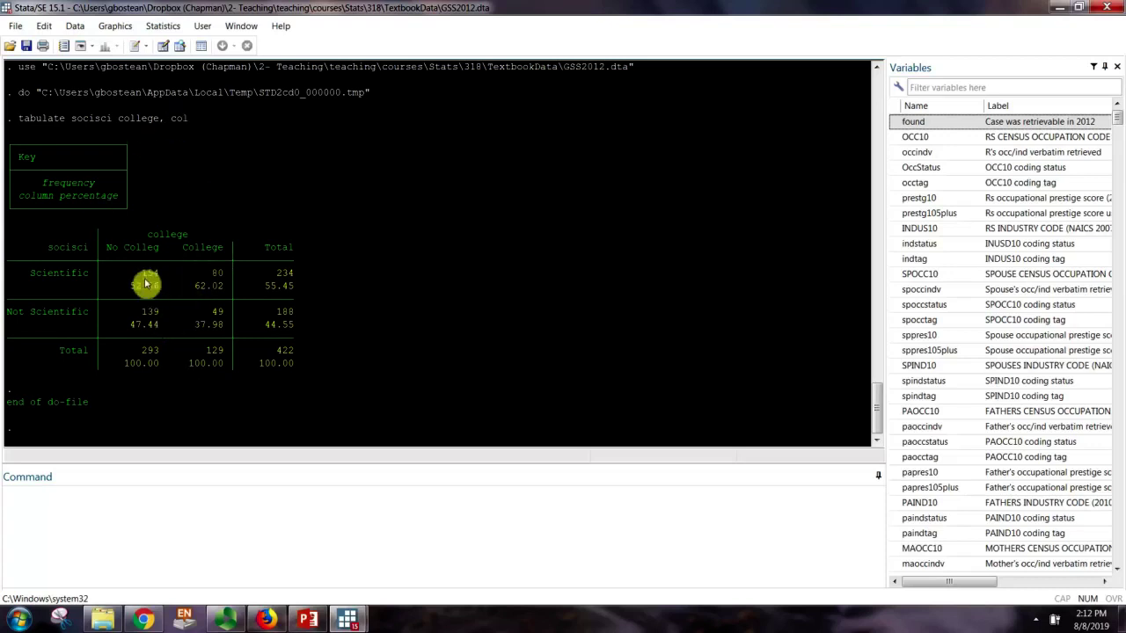
- Recall earlier commands in the command box, then clear them
left_click(182, 504)
key("Page_Up")
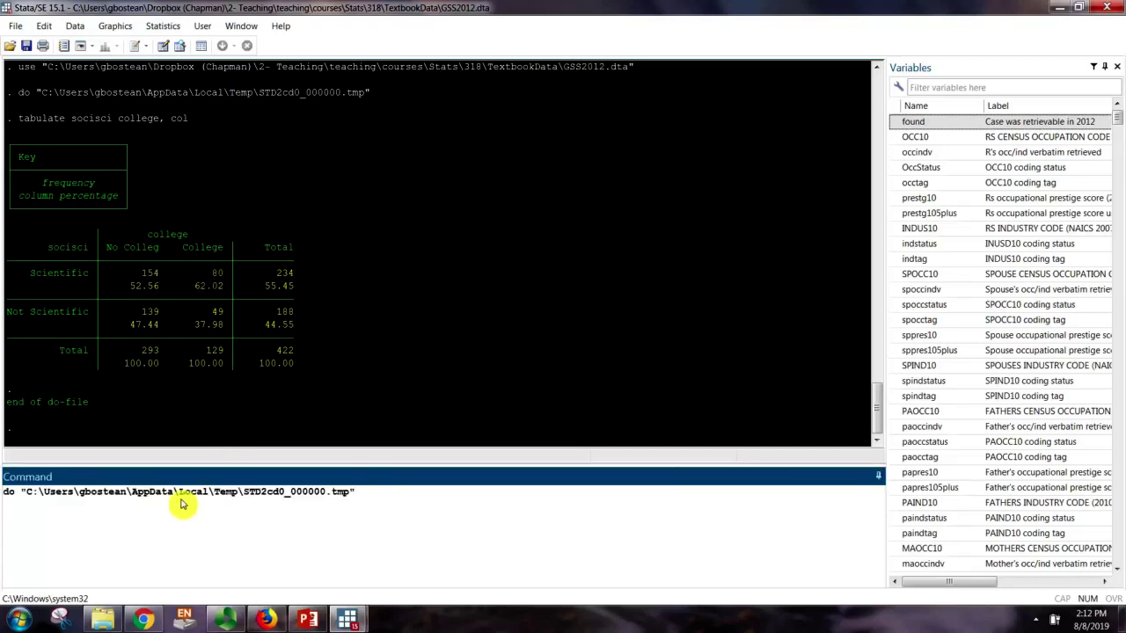
key("Page_Up")
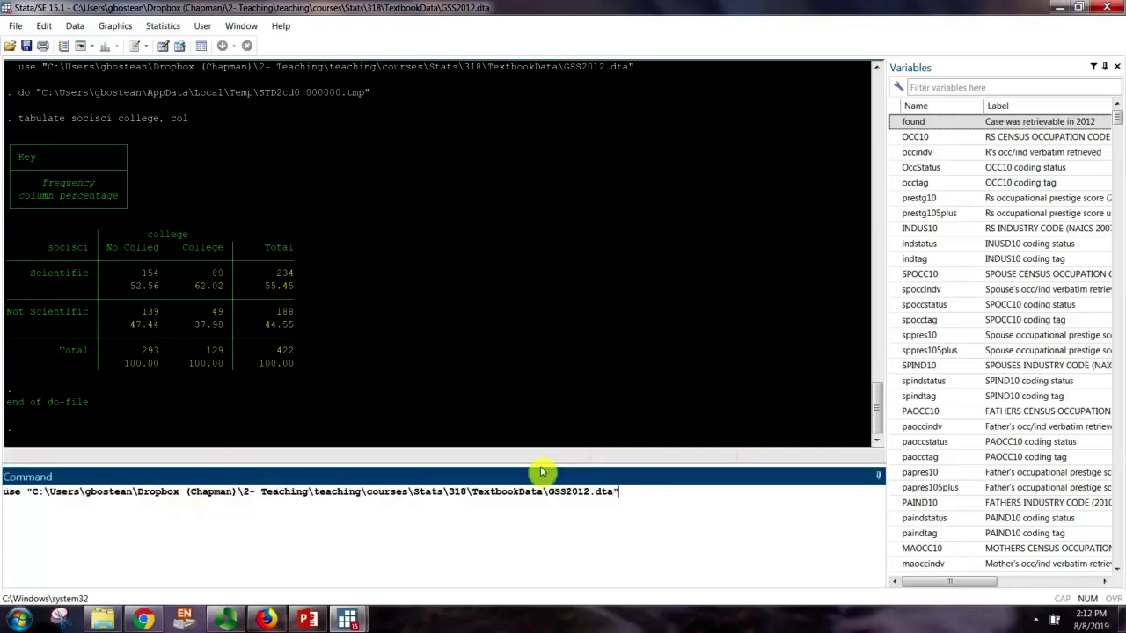
left_click_drag(5, 493, 587, 517)
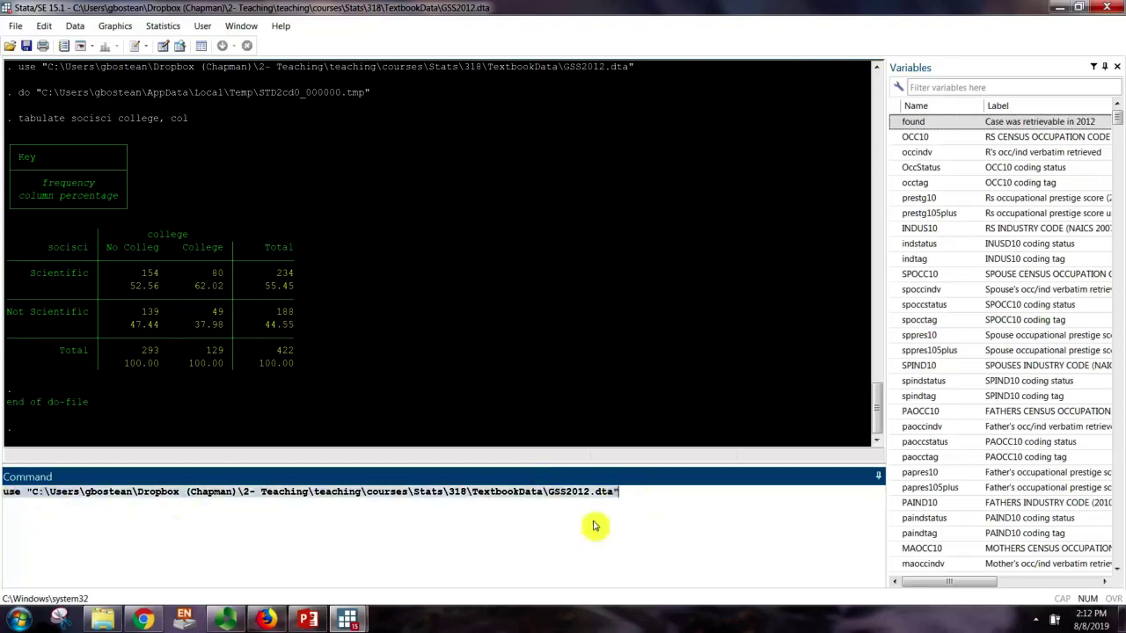
key("BackSpace")
- Remove ', col' from line 22 and rerun the crosstab to show frequencies only
mouse_move(347, 620)
left_click(384, 568)
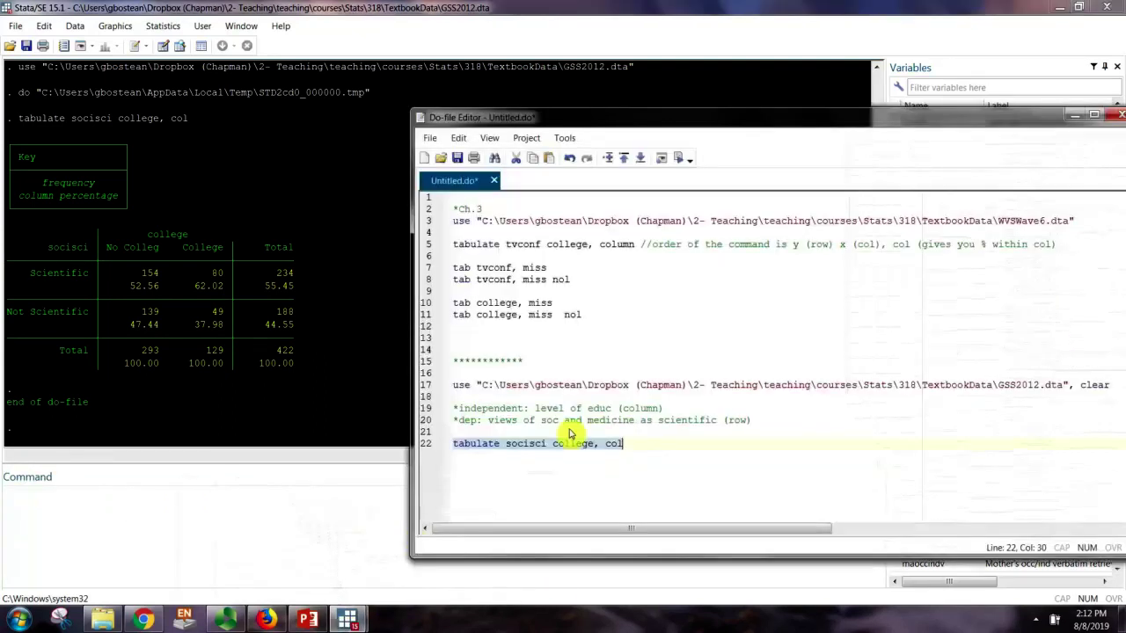
double_click(613, 445)
key("BackSpace")
key("BackSpace")
key("BackSpace")
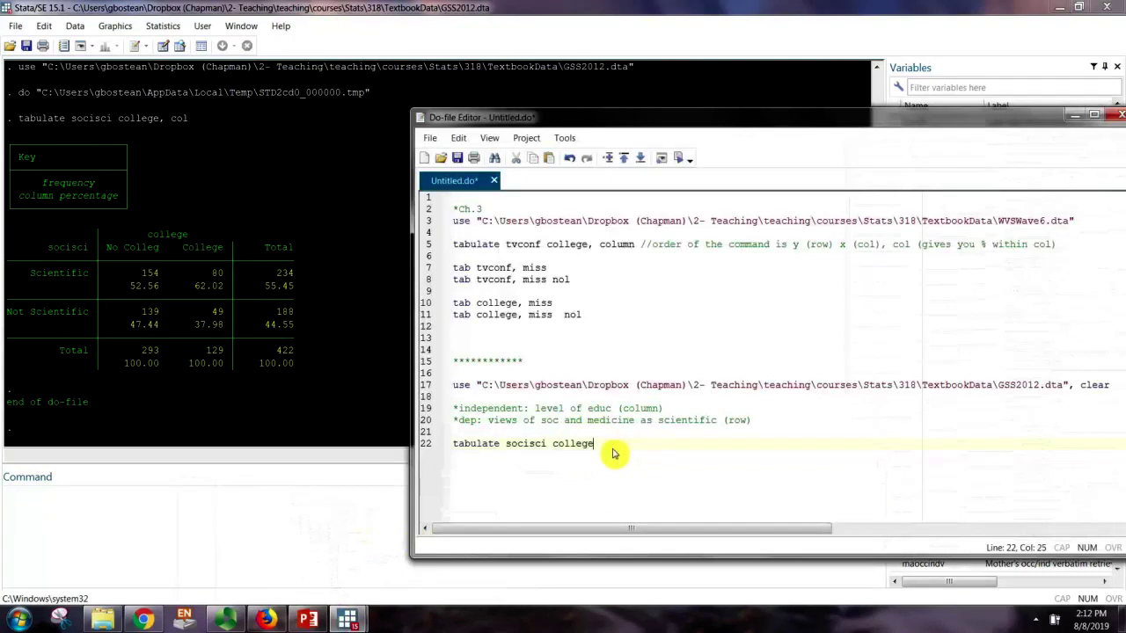
triple_click(497, 443)
left_click(678, 159)
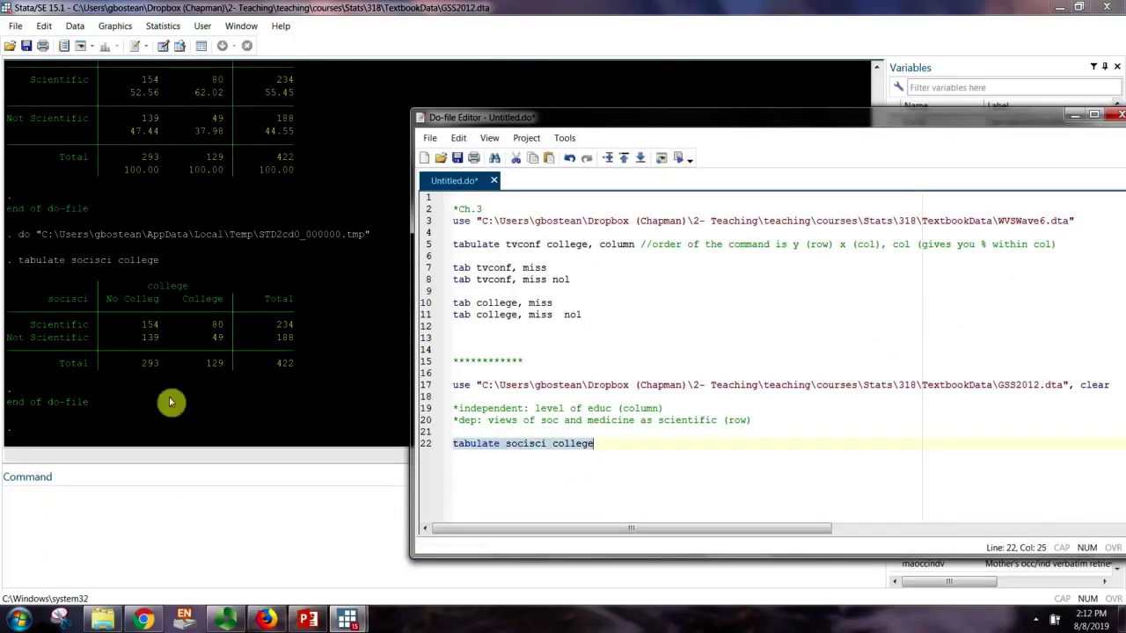
left_click(587, 445)
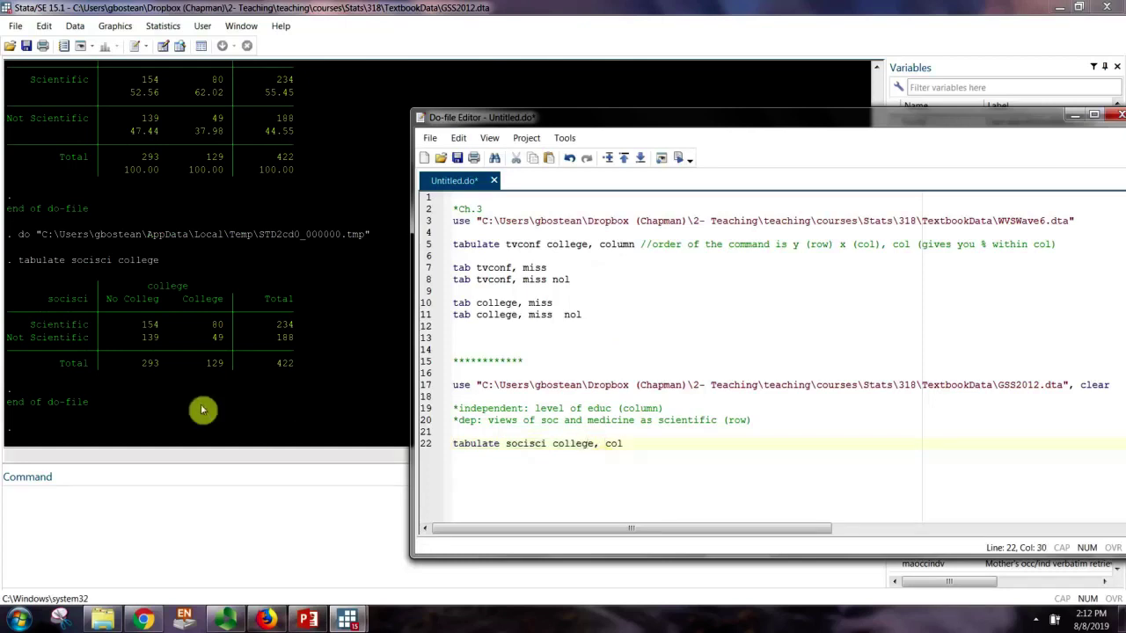
left_click(185, 364)
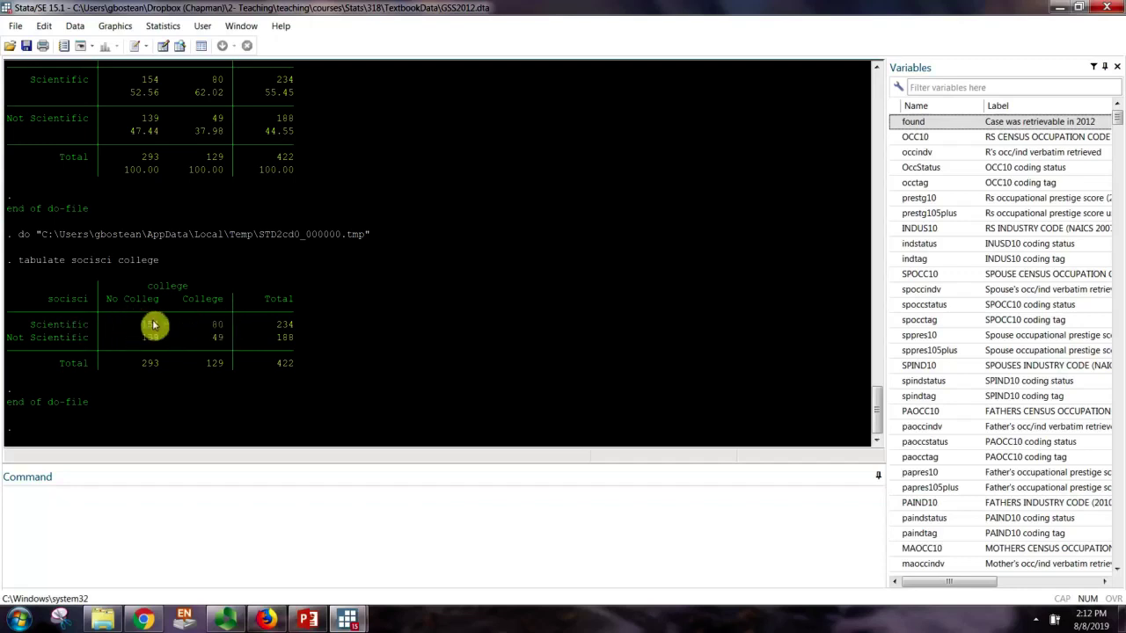
left_click_drag(184, 326, 184, 369)
left_click(186, 370)
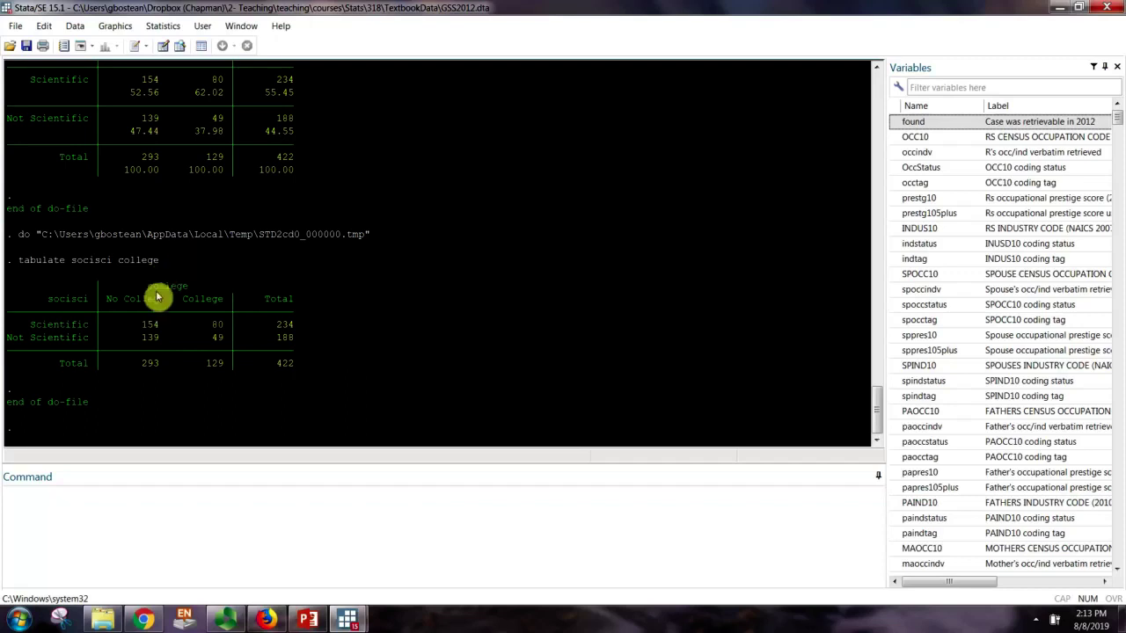
scroll(157, 324, "up", 2)
scroll(156, 324, "up", 1)
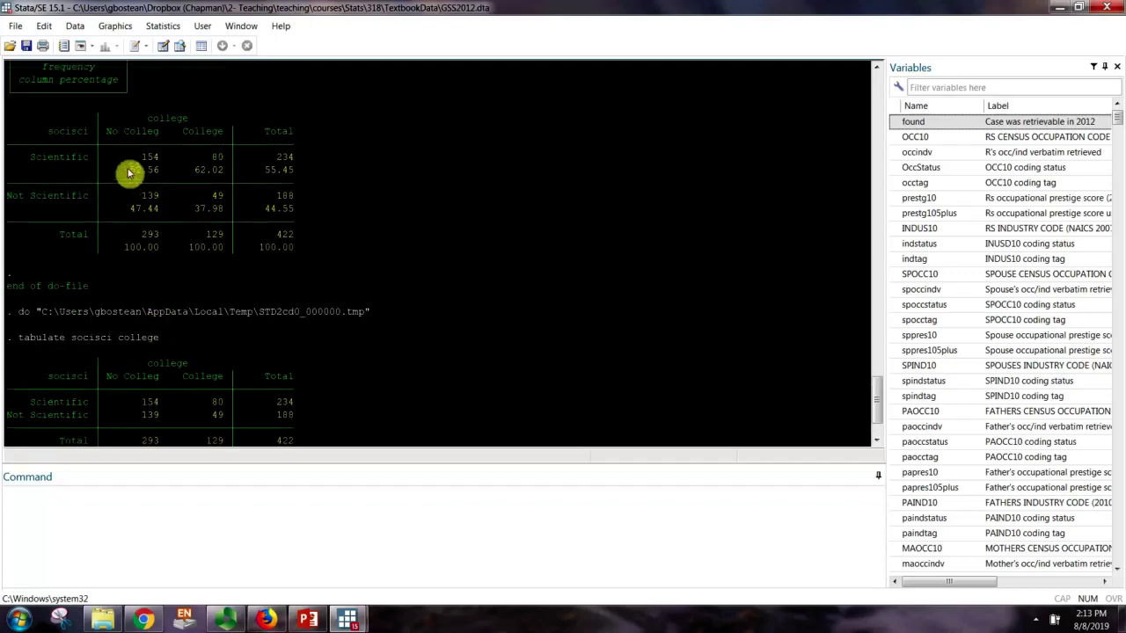
left_click_drag(125, 170, 228, 174)
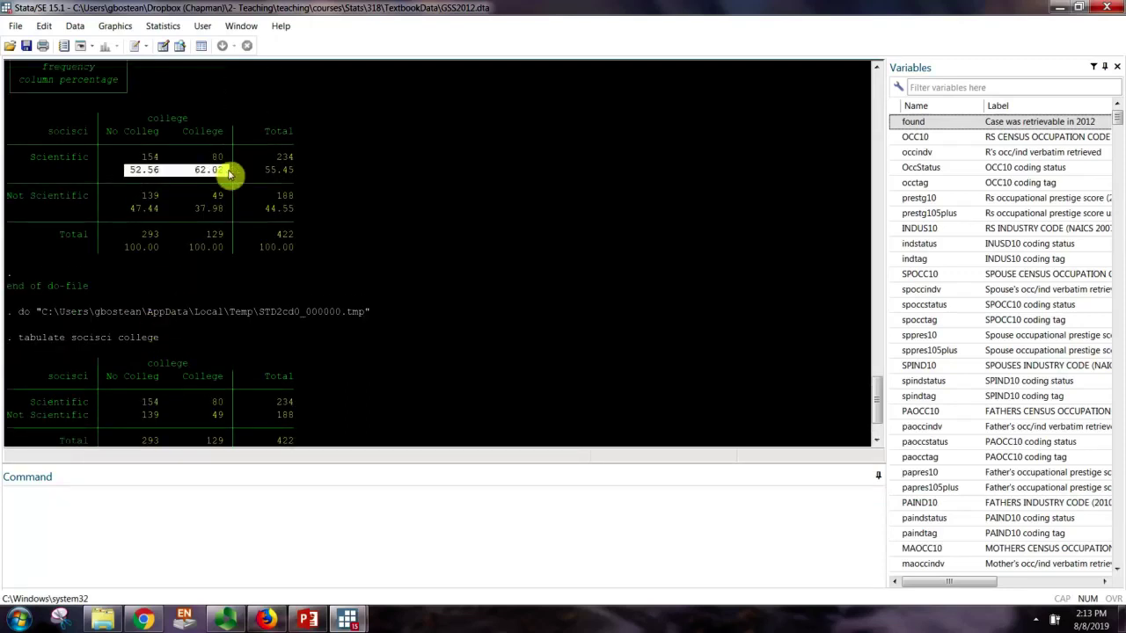
left_click(211, 249)
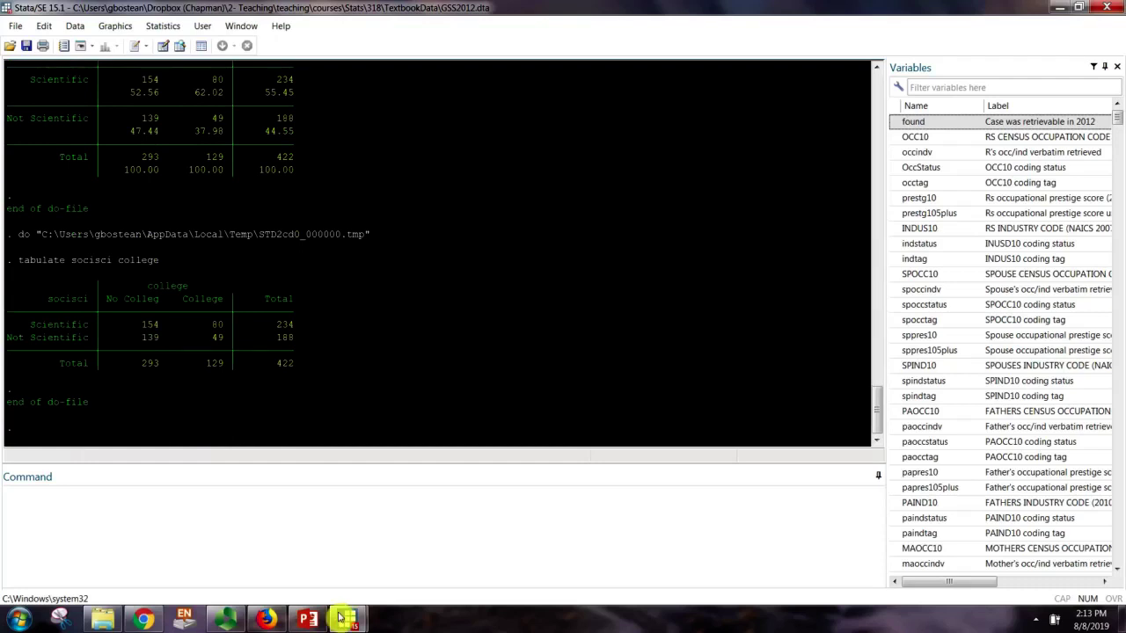
- Duplicate line 22 onto line 23 as 'tabulate medicsci college, col' and run it
mouse_move(347, 619)
left_click(400, 563)
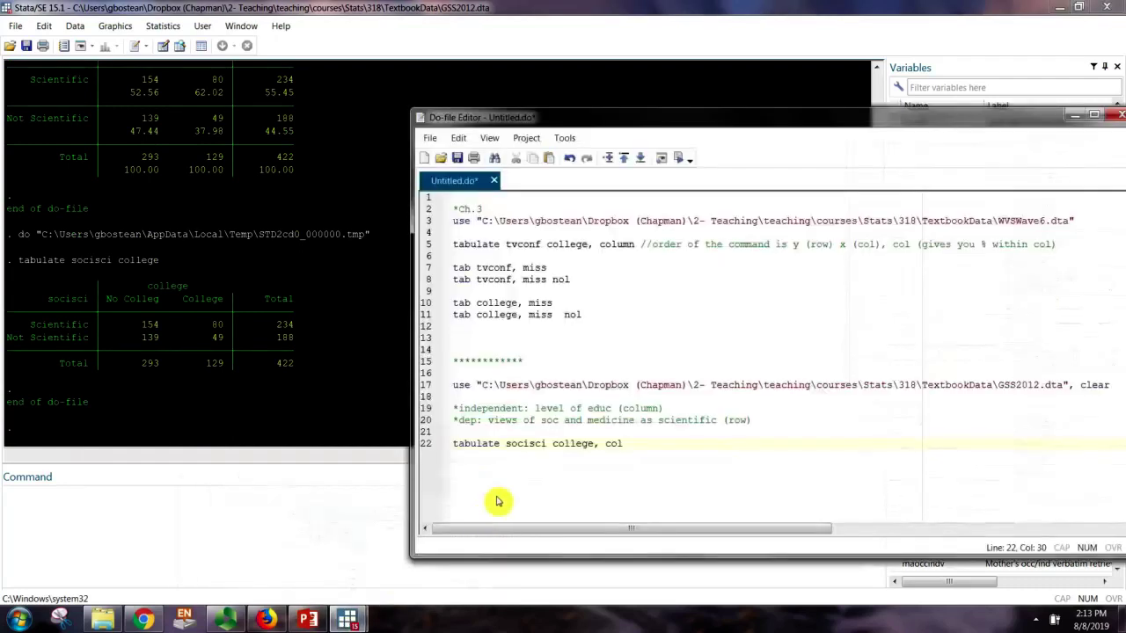
key("Return")
left_click(439, 449)
key("ctrl+c")
left_click(457, 458)
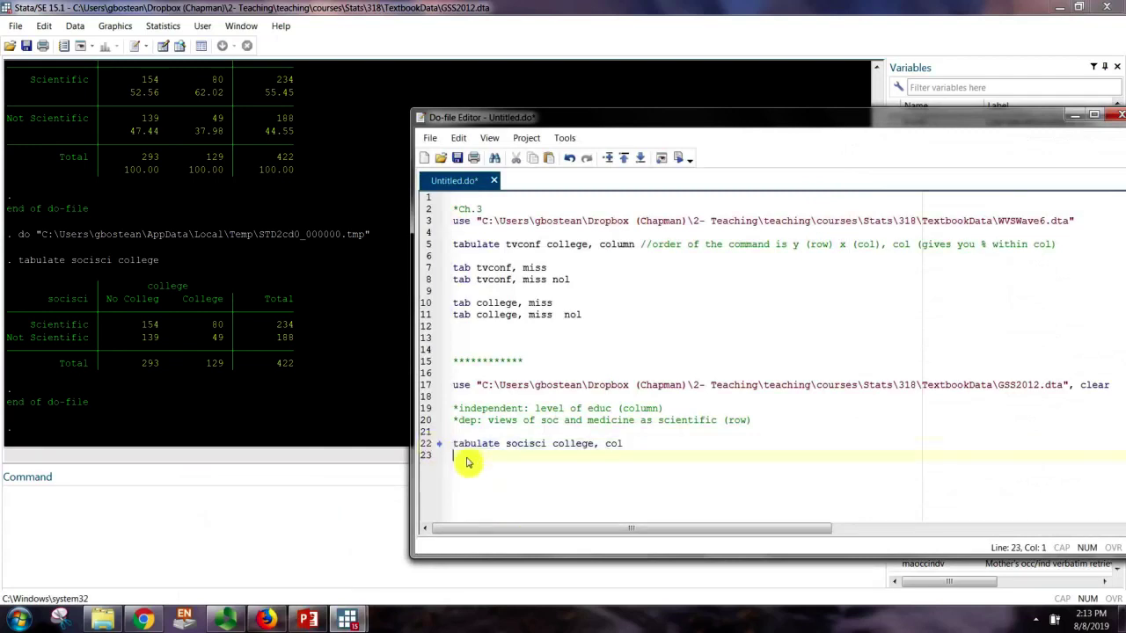
key("ctrl+v")
left_click(522, 456)
key("BackSpace")
key("BackSpace")
key("BackSpace")
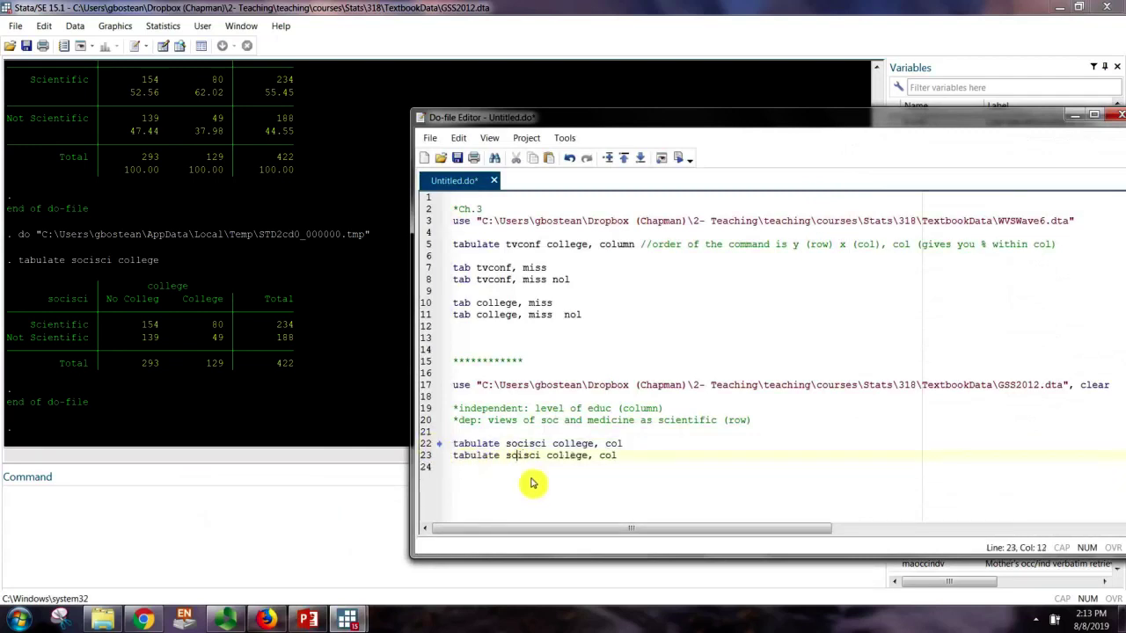
type("medi")
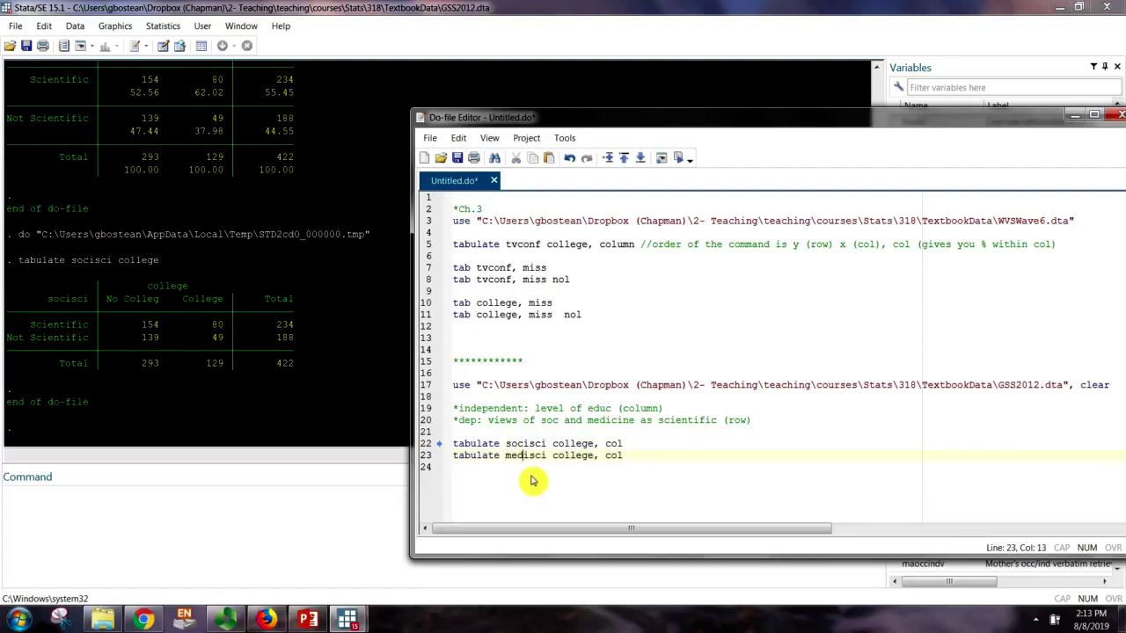
type("c")
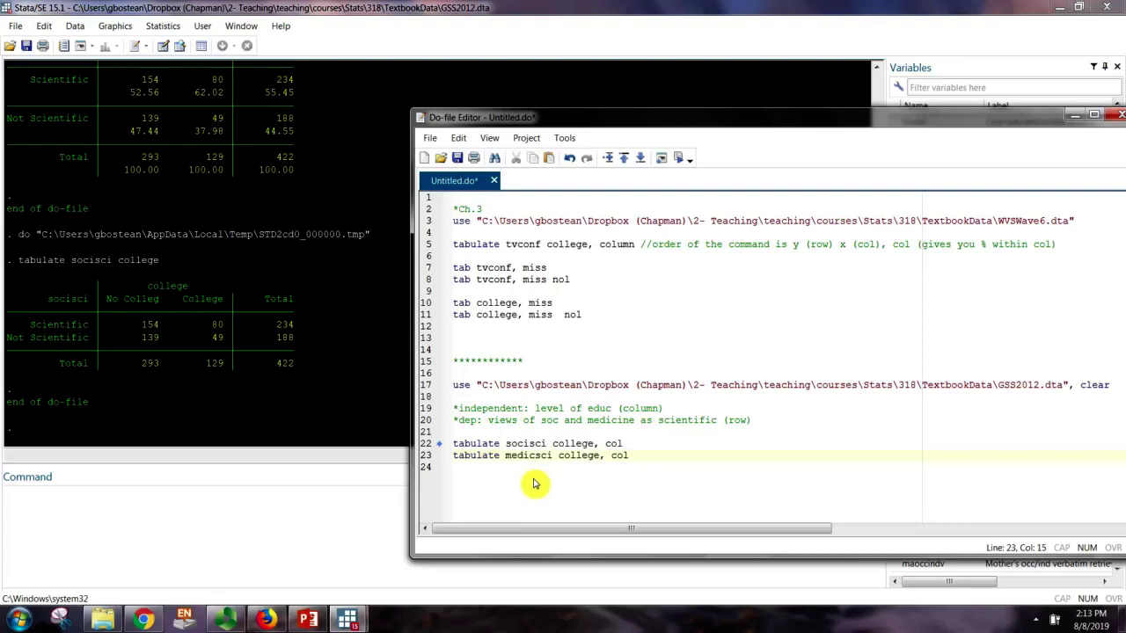
double_click(470, 456)
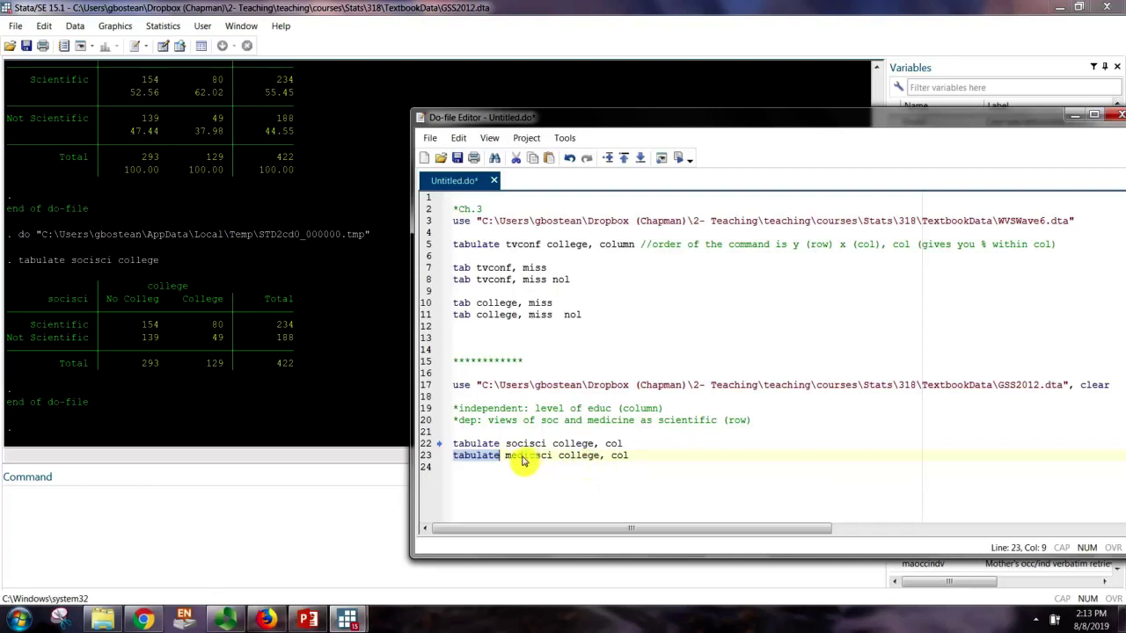
left_click(681, 154)
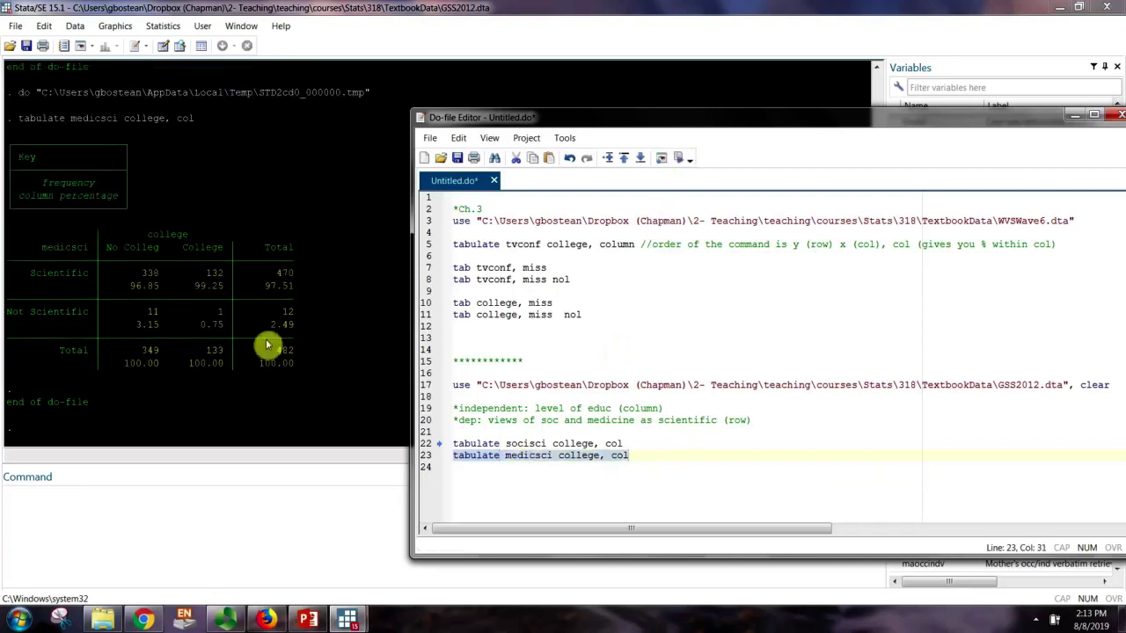
left_click(220, 320)
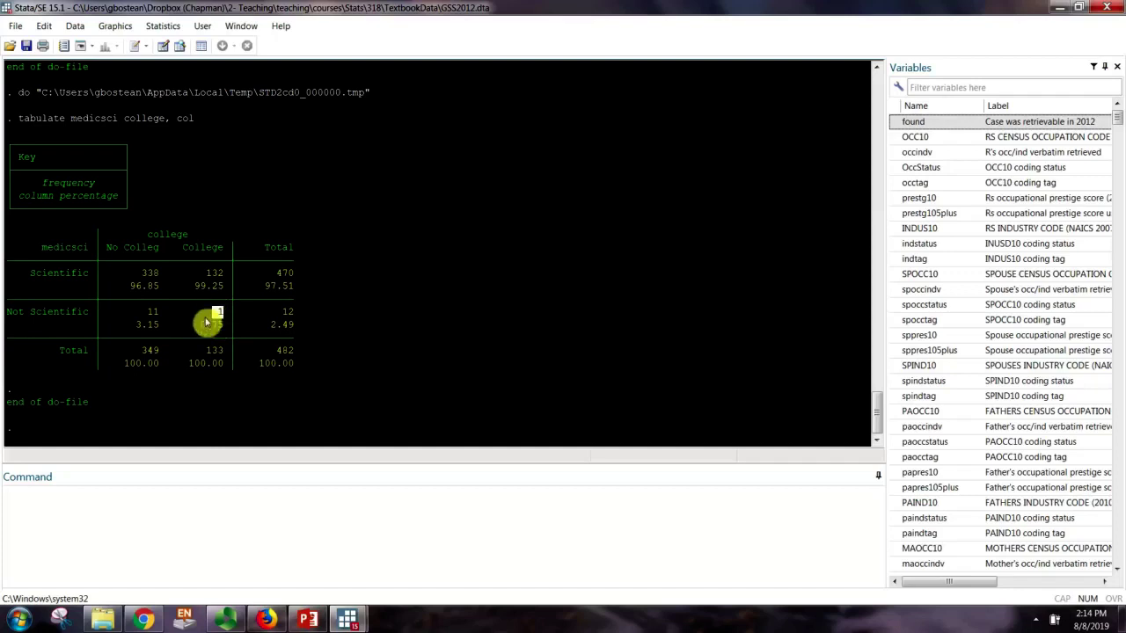
left_click(216, 324)
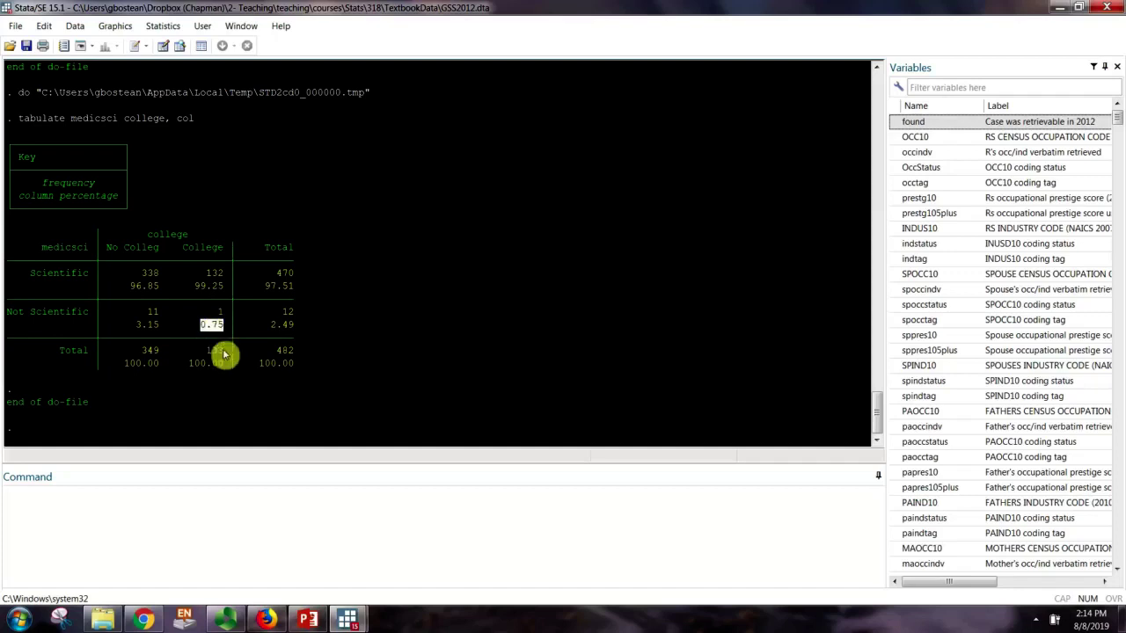
left_click(218, 352)
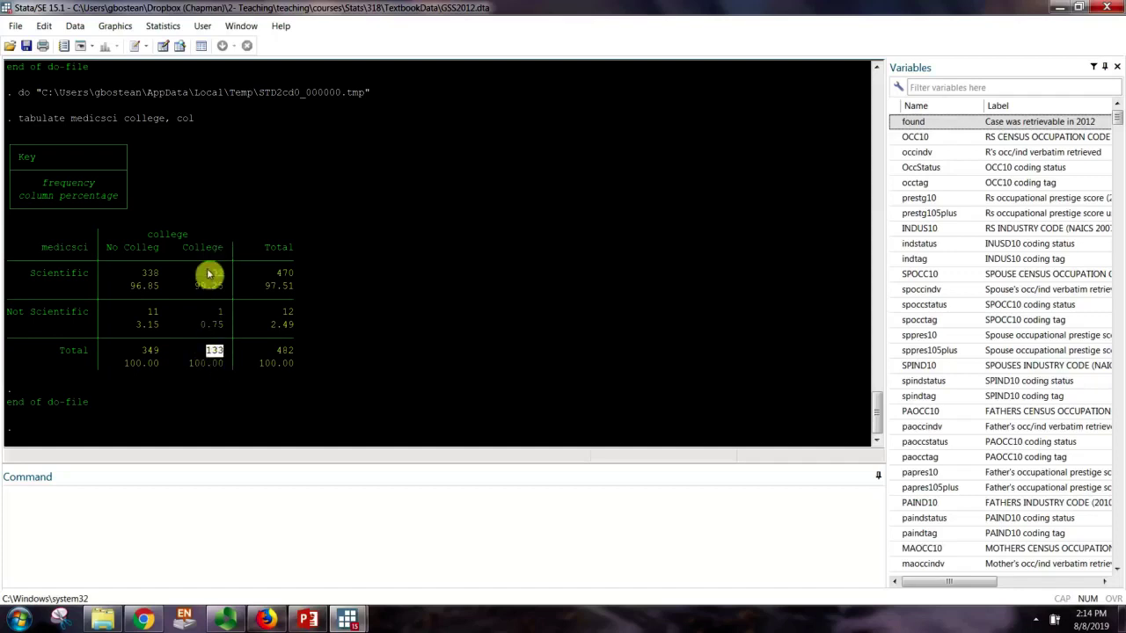
left_click(137, 327)
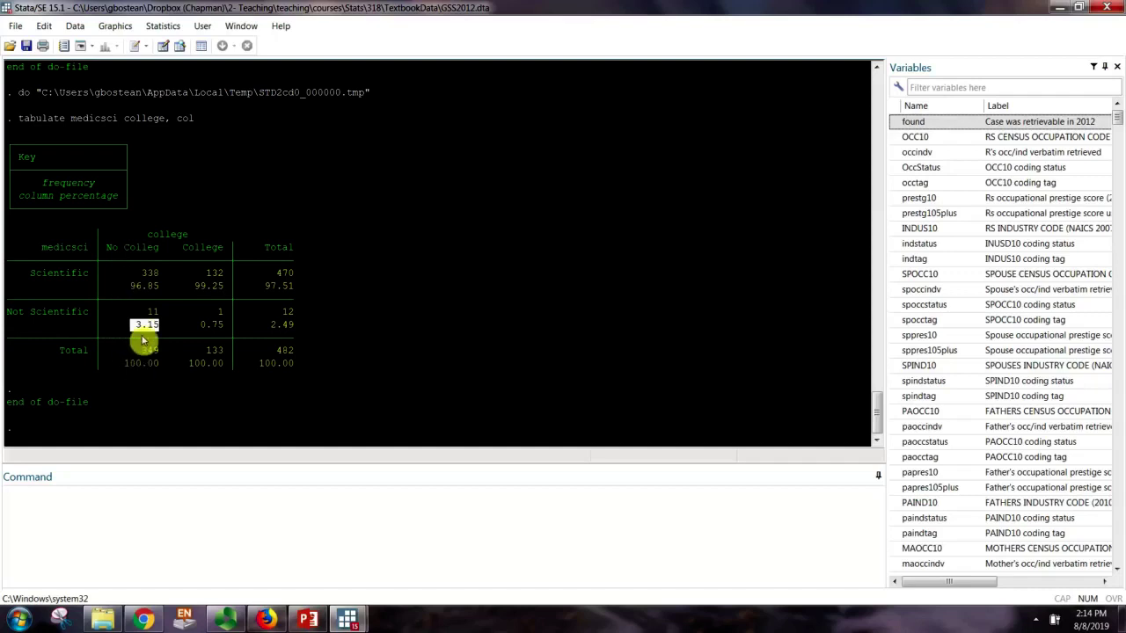
left_click(154, 364)
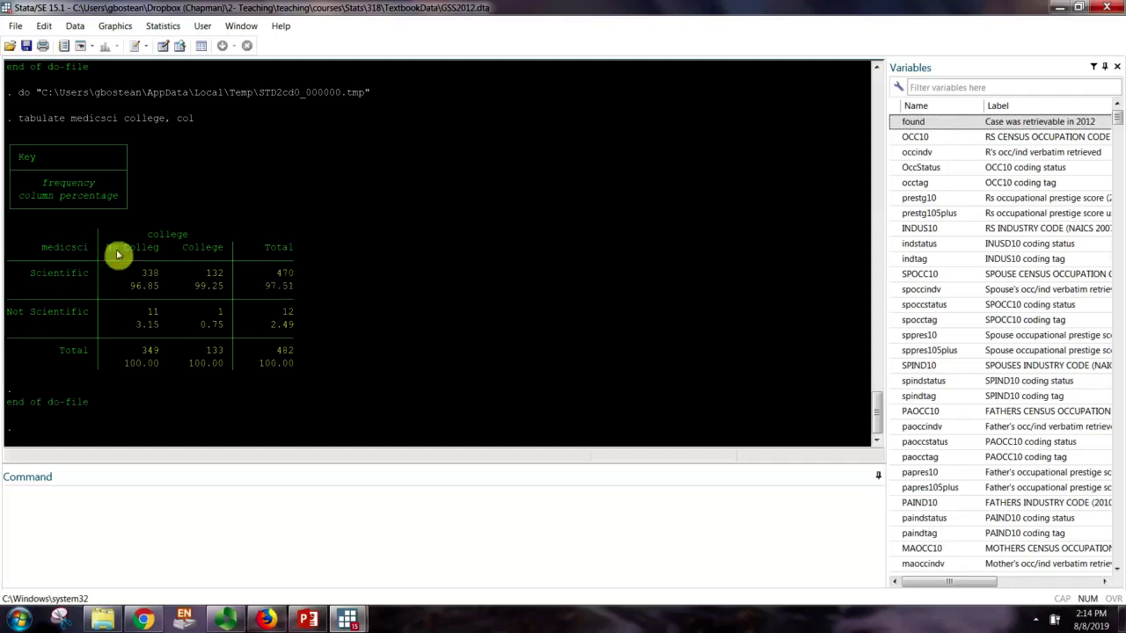
left_click_drag(25, 280, 299, 295)
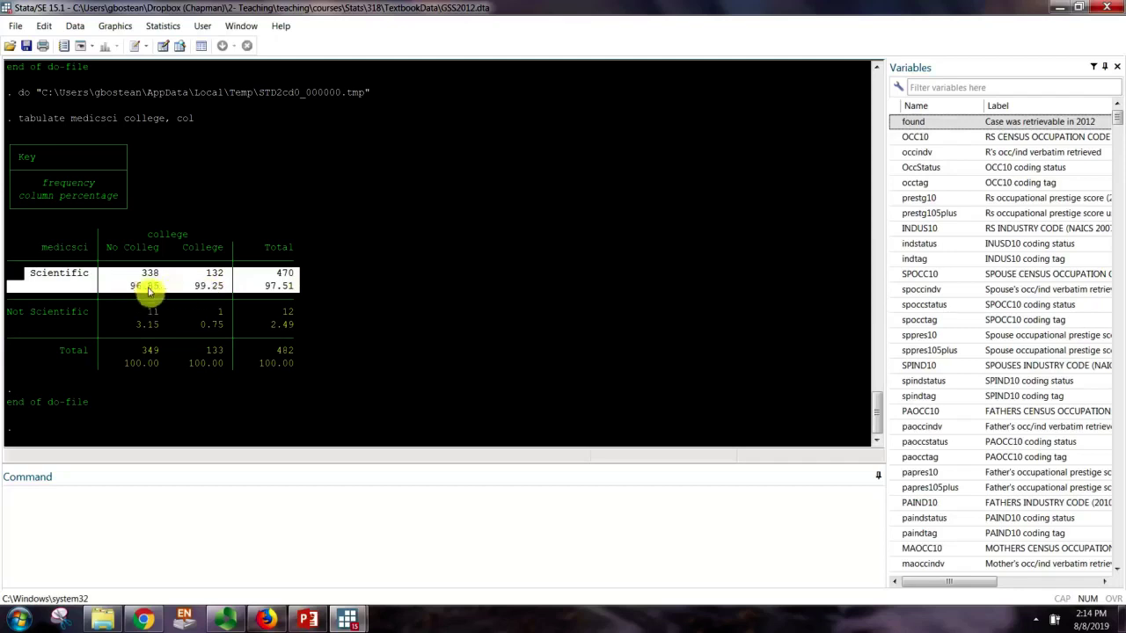
scroll(207, 292, "up", 6)
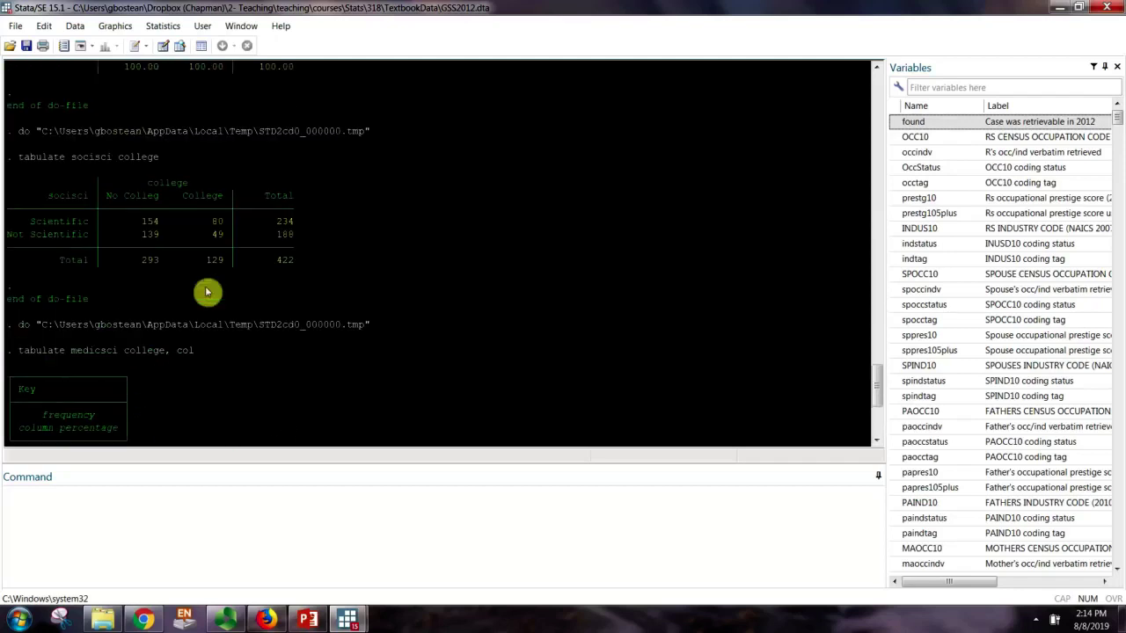
scroll(207, 294, "up", 3)
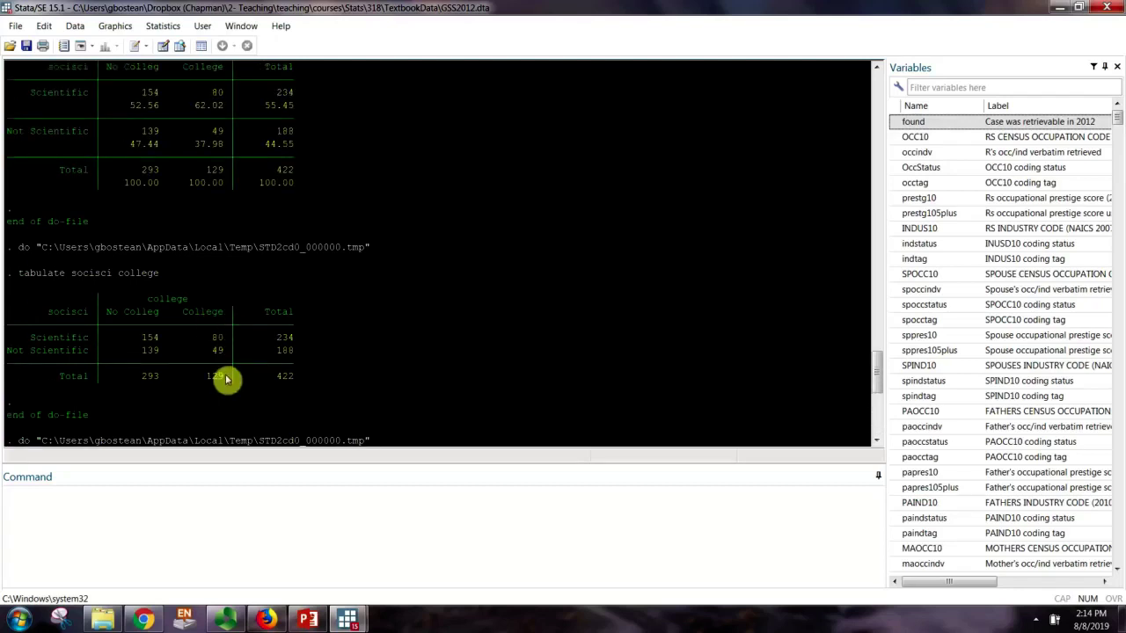
scroll(201, 387, "up", 4)
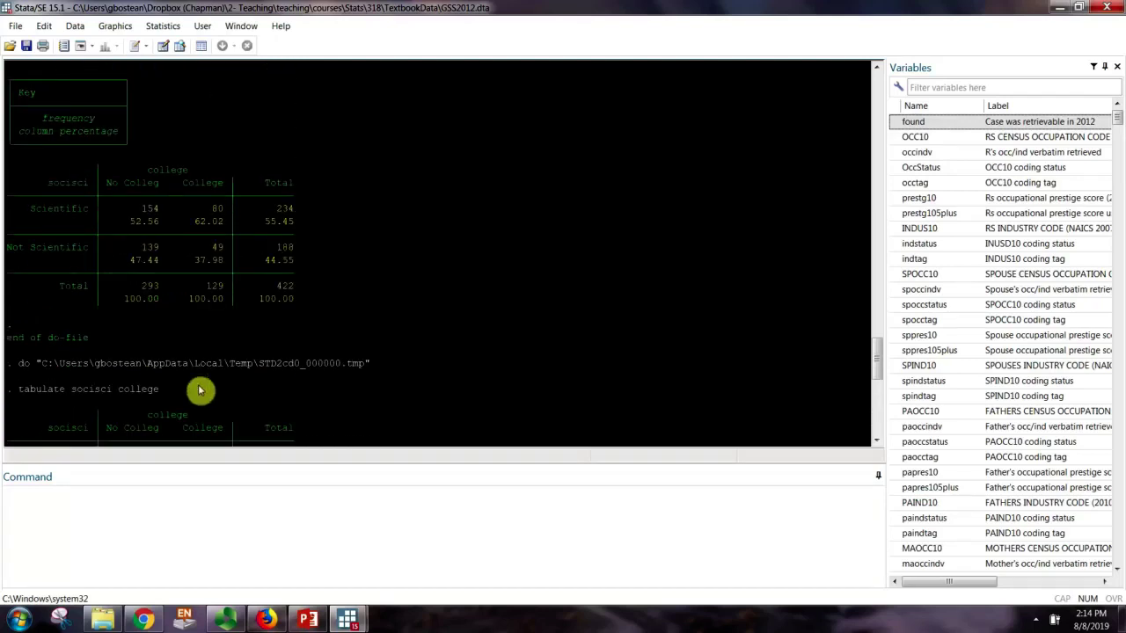
left_click_drag(125, 258, 226, 264)
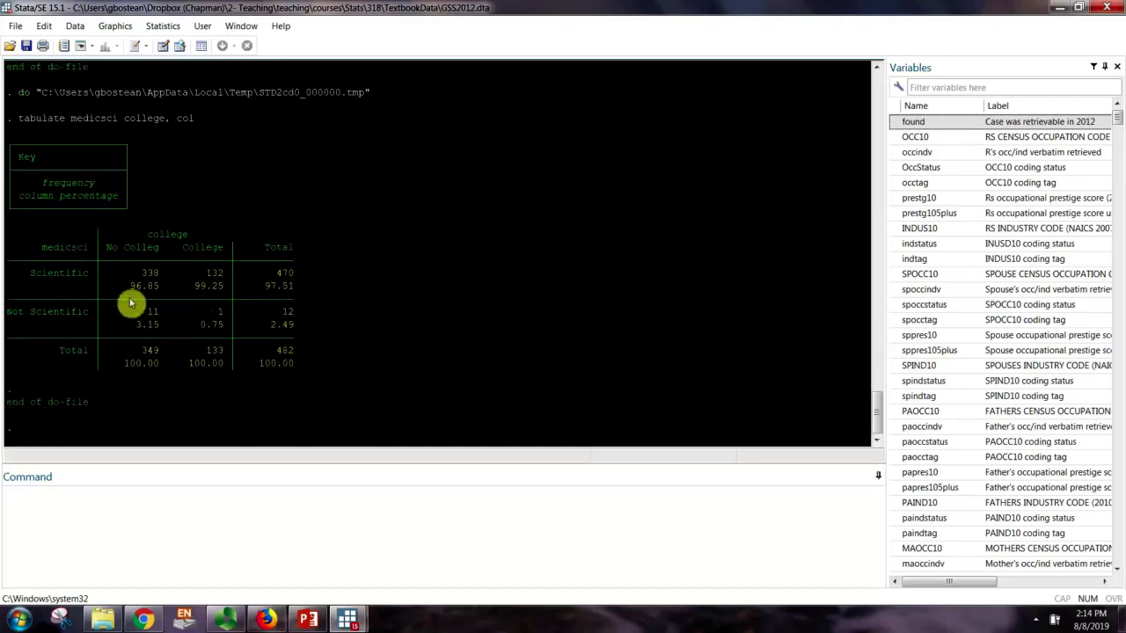
left_click_drag(123, 286, 227, 291)
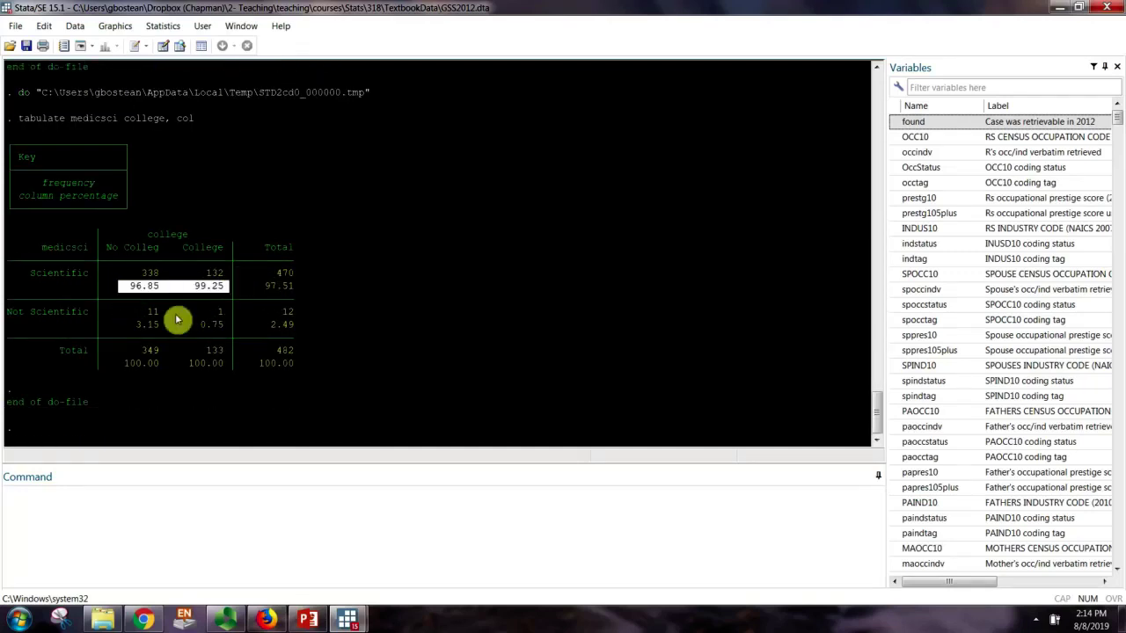
left_click(157, 330)
left_click_drag(157, 329, 189, 333)
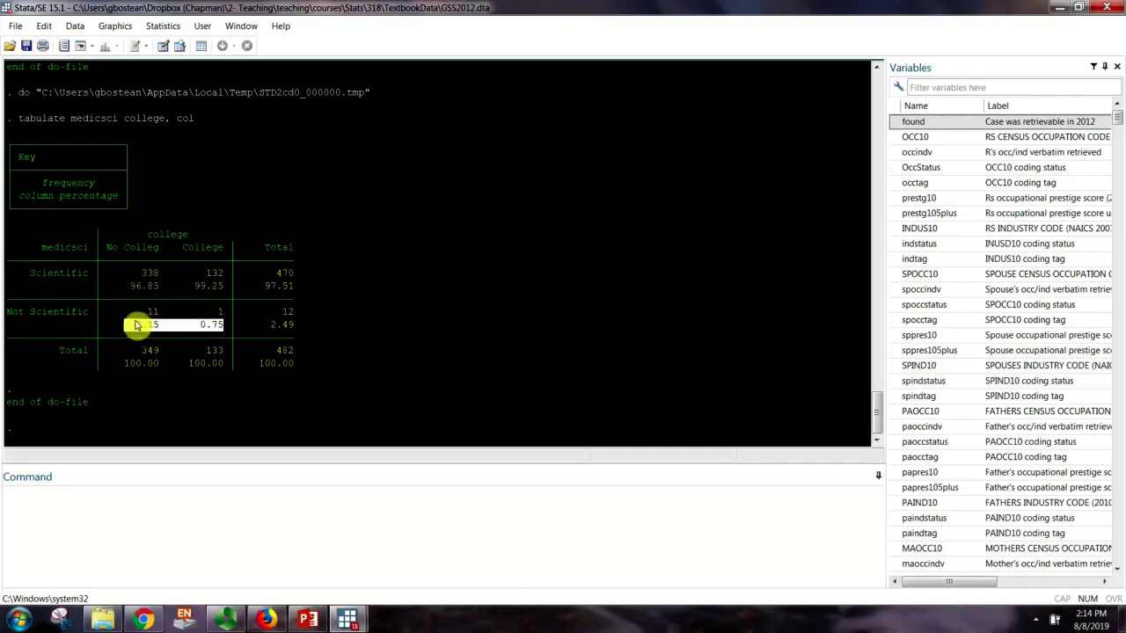
left_click(201, 330)
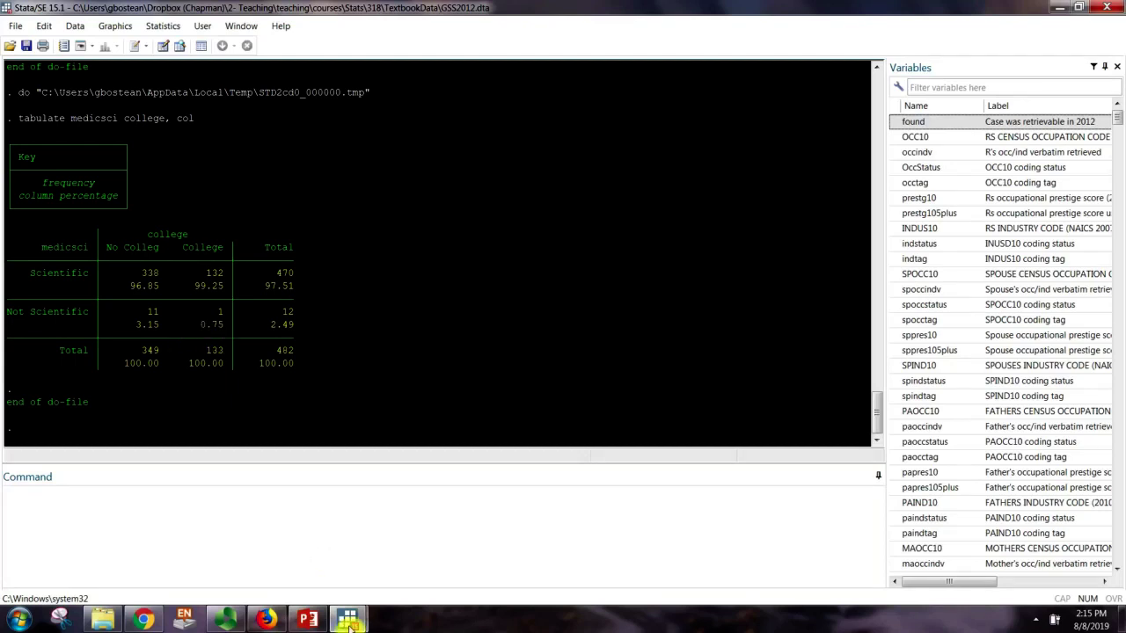
mouse_move(352, 625)
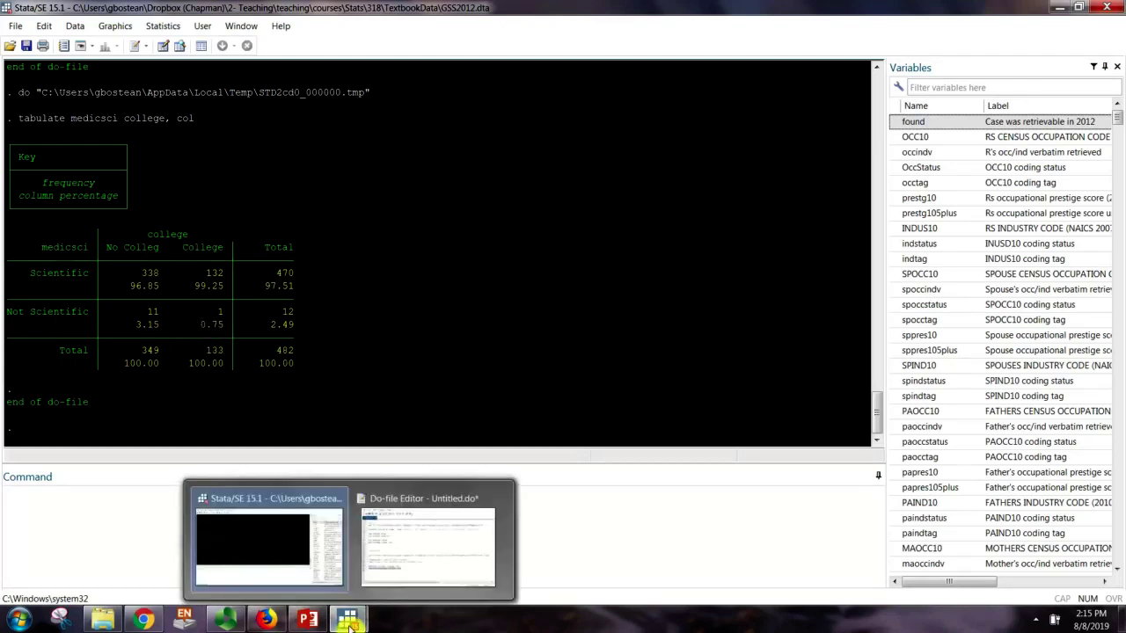
left_click(439, 553)
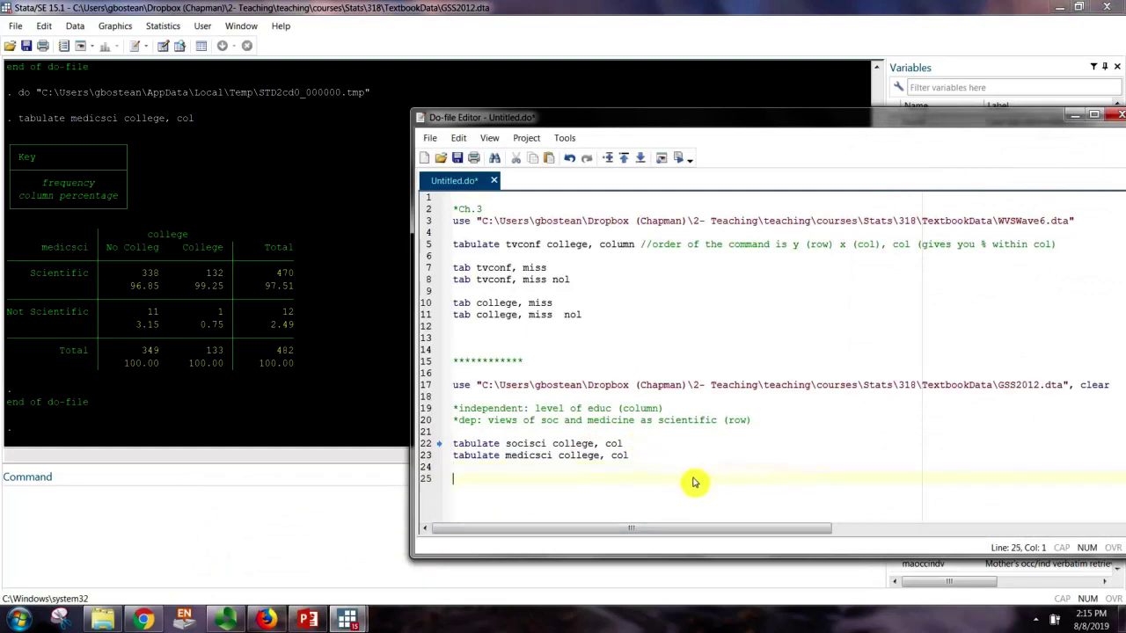
- Create line 25 'tabulate socisci college, row' from line 22 and run it
left_click_drag(623, 444, 461, 445)
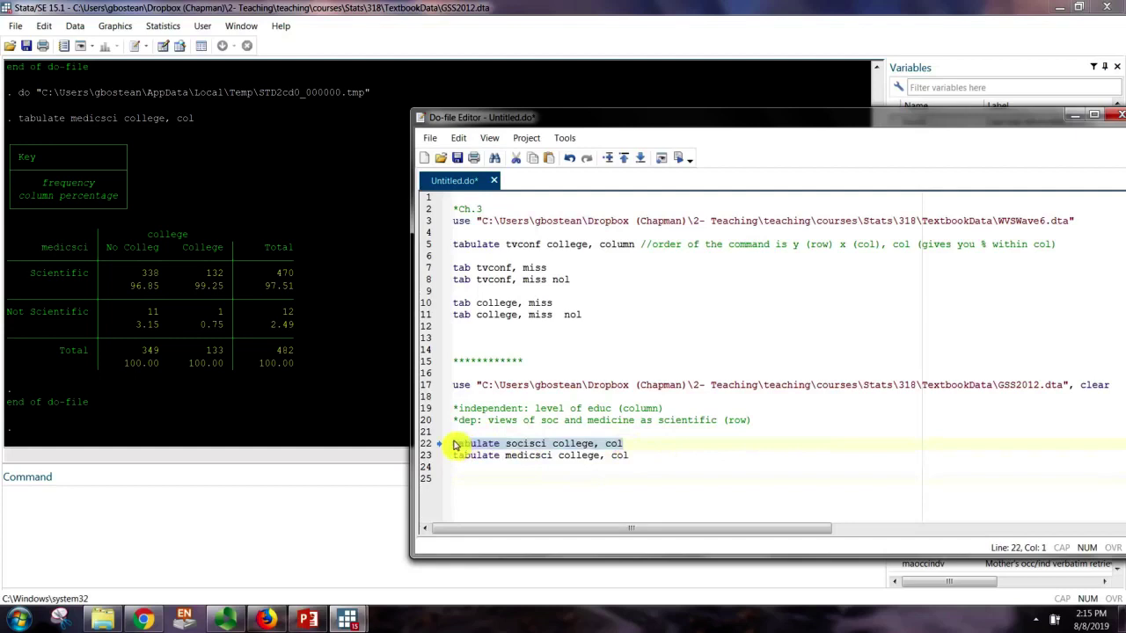
key("ctrl+c")
left_click(471, 494)
key("ctrl+v")
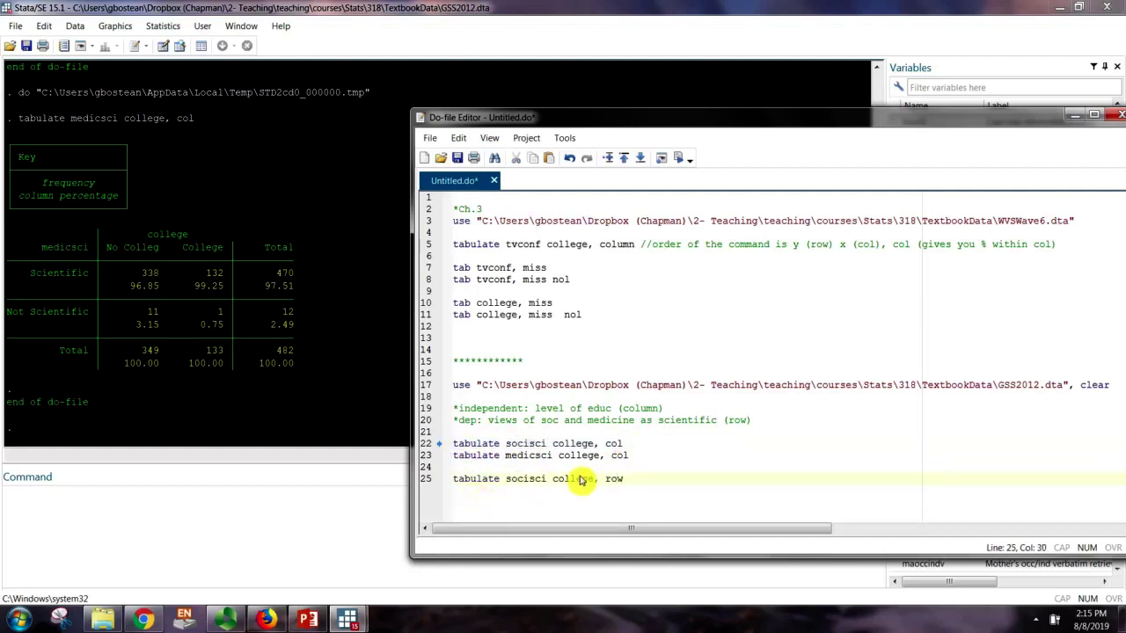
double_click(489, 481)
left_click(675, 159)
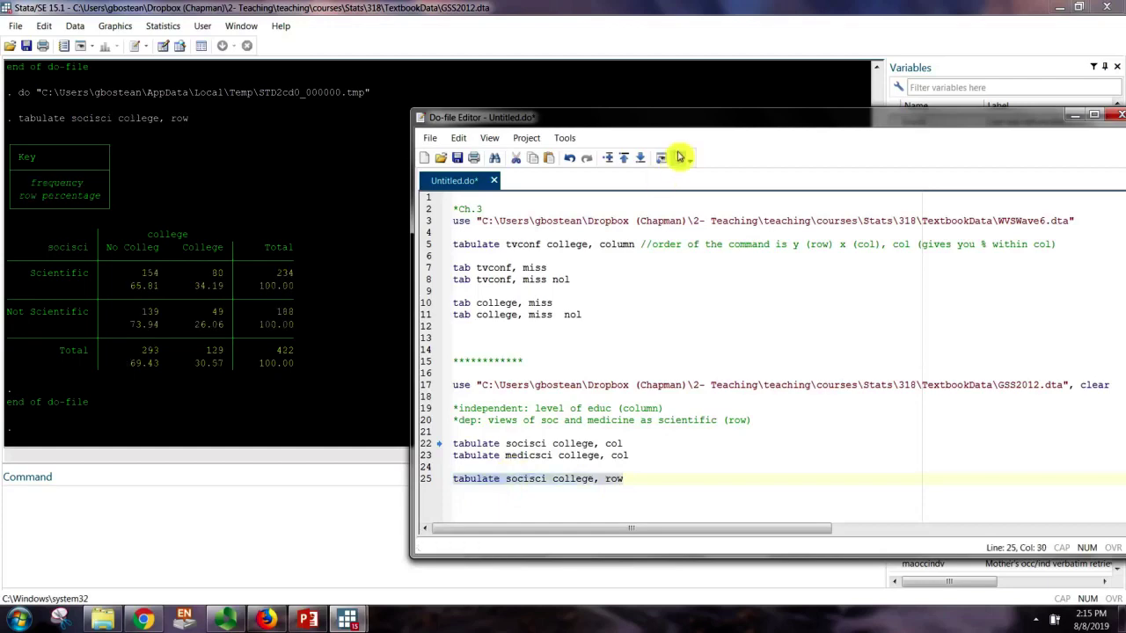
left_click(214, 394)
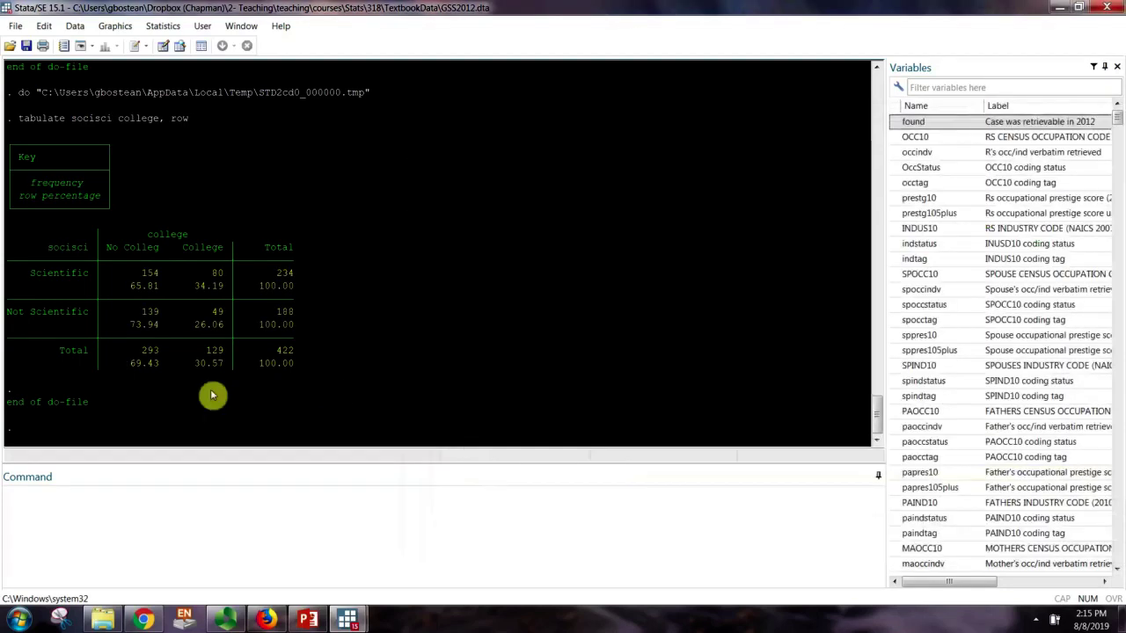
double_click(268, 286)
double_click(287, 327)
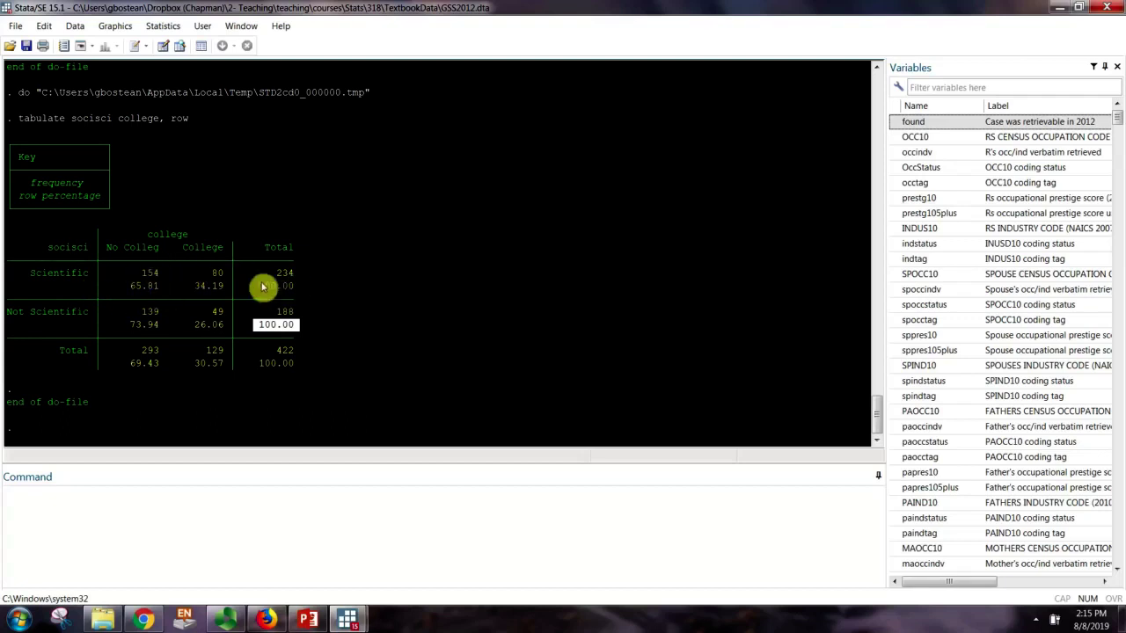
left_click_drag(131, 286, 305, 290)
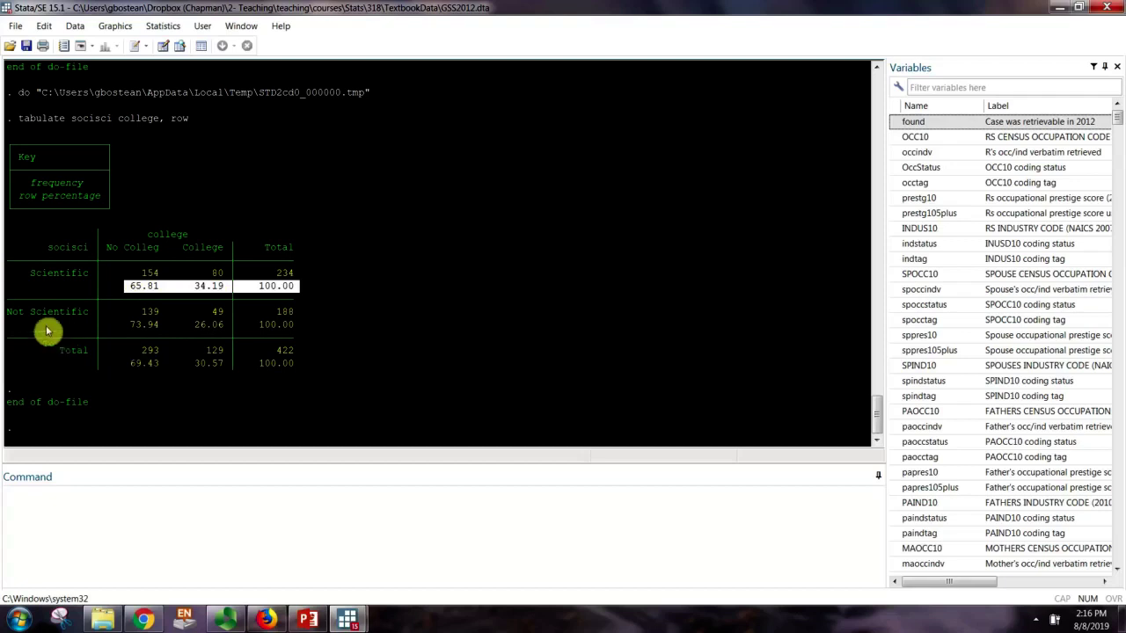
left_click_drag(17, 314, 288, 326)
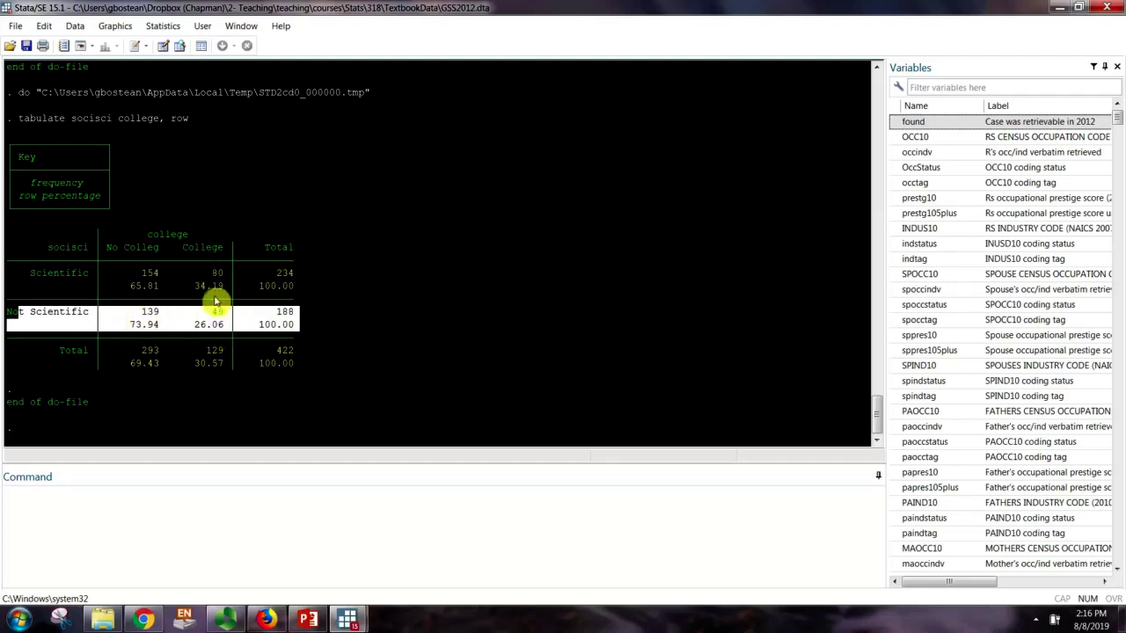
left_click(193, 327)
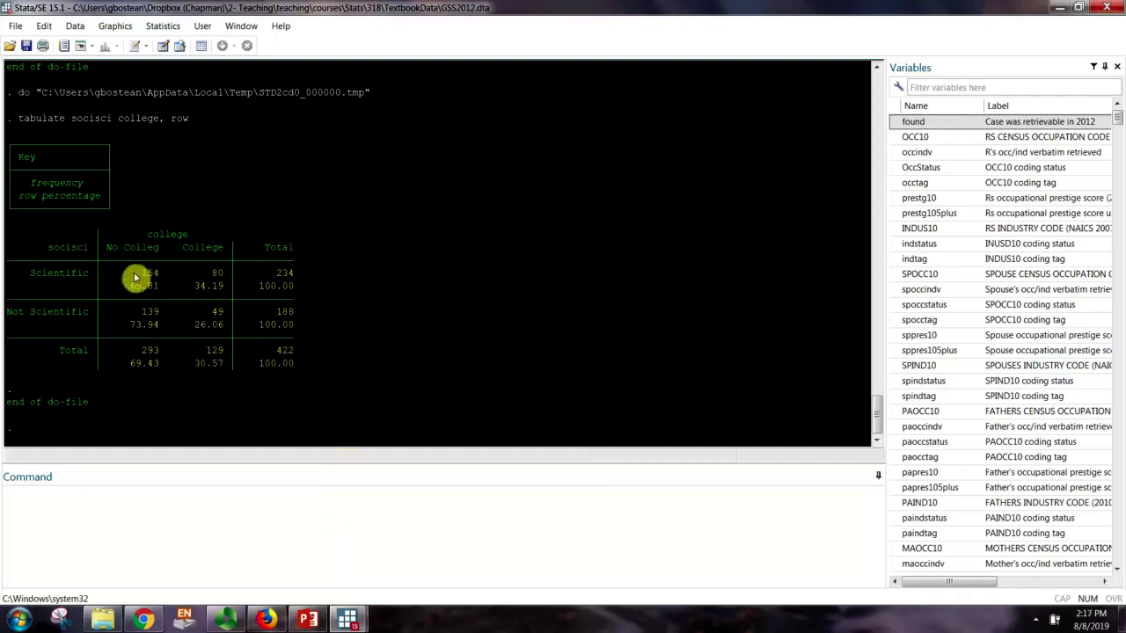
mouse_move(347, 618)
mouse_move(413, 568)
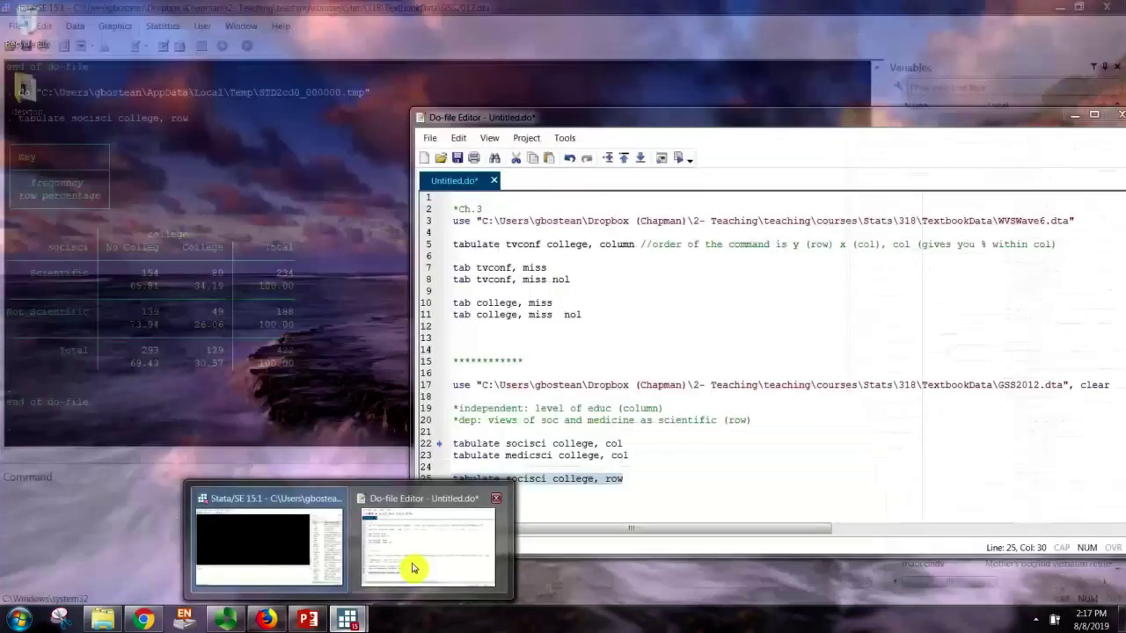
- Move 154/234 onto its own line 26 as a display command and run it
left_click(655, 489)
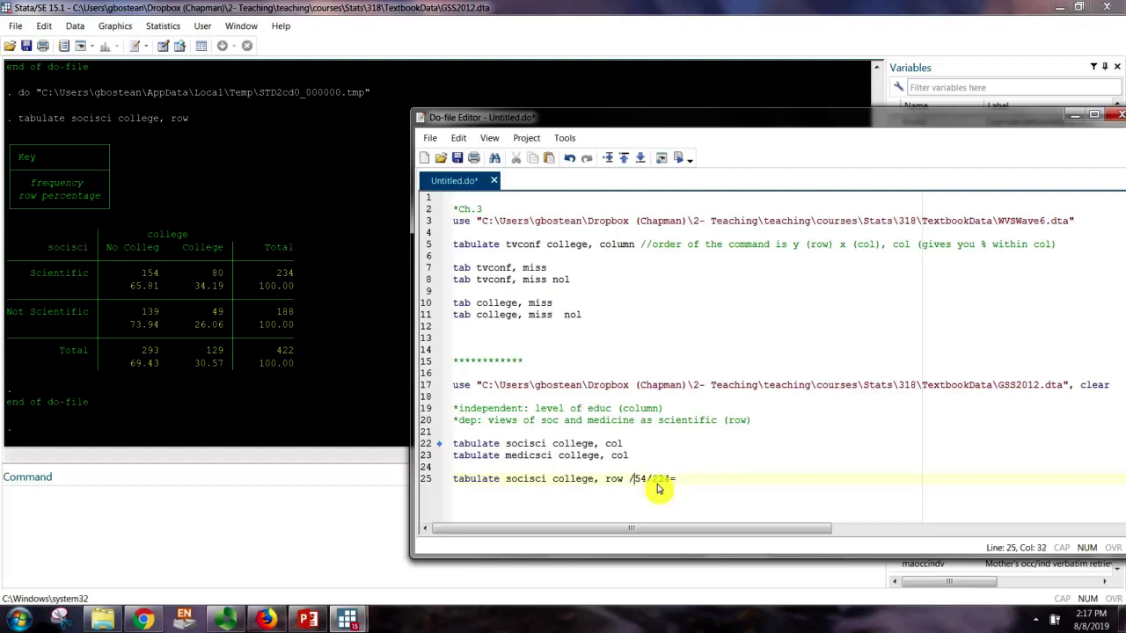
key("BackSpace")
key("Return")
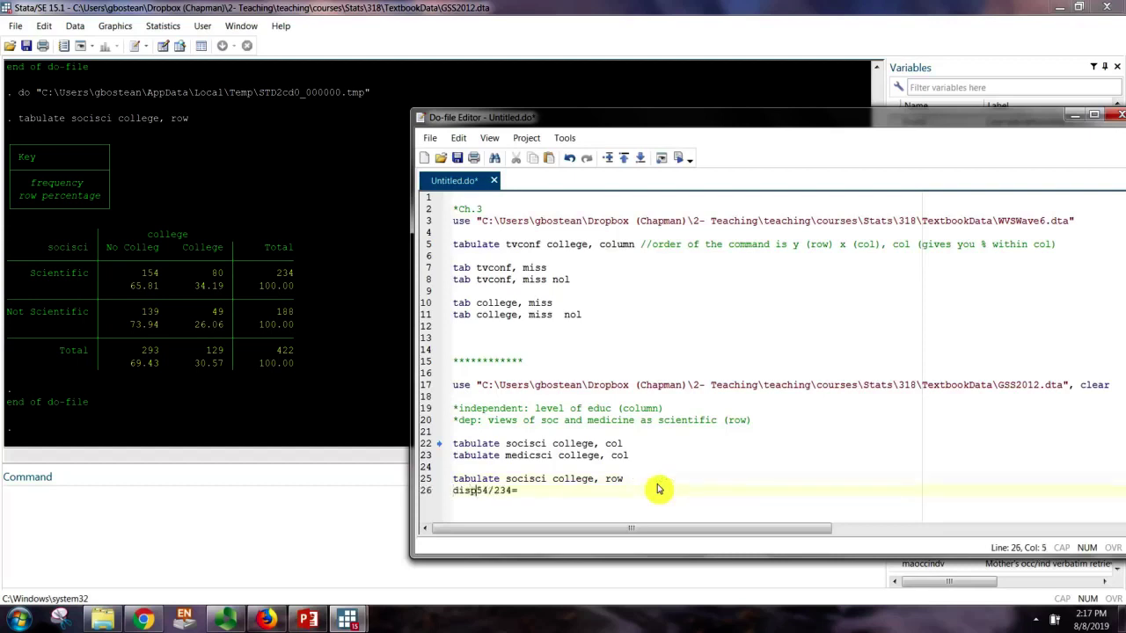
type("display 1")
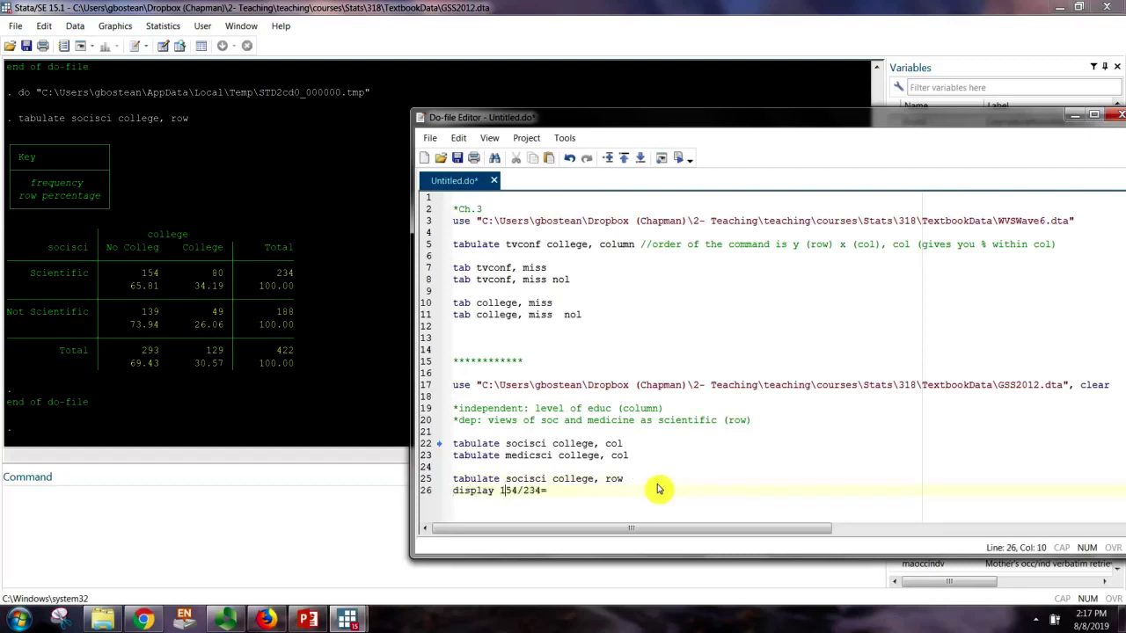
left_click(563, 495)
key("BackSpace")
double_click(477, 493)
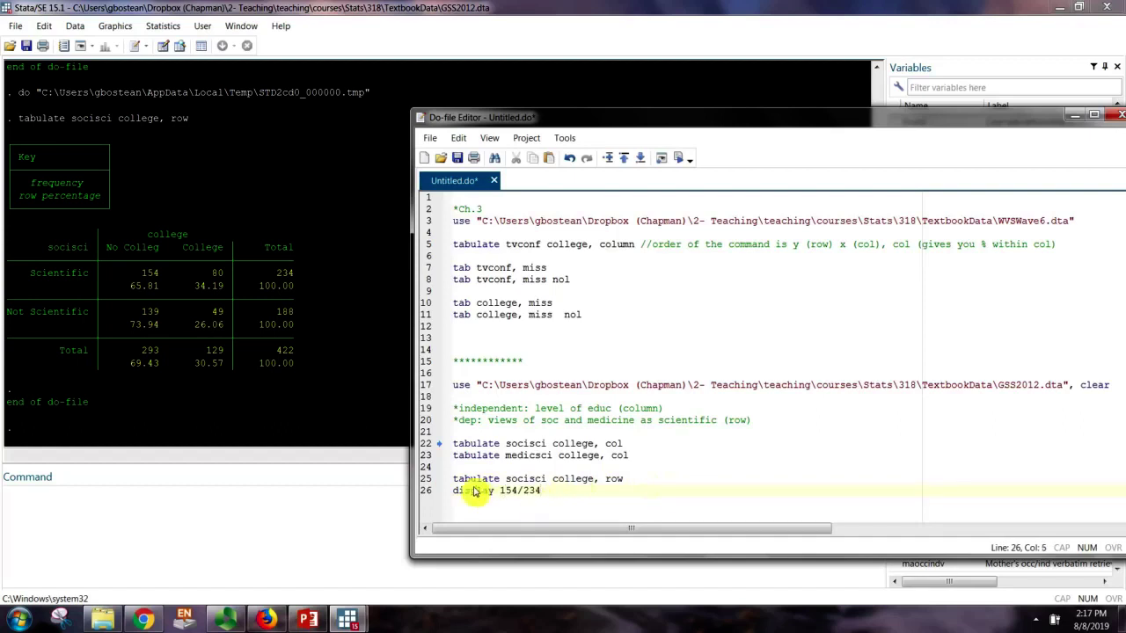
left_click(559, 503)
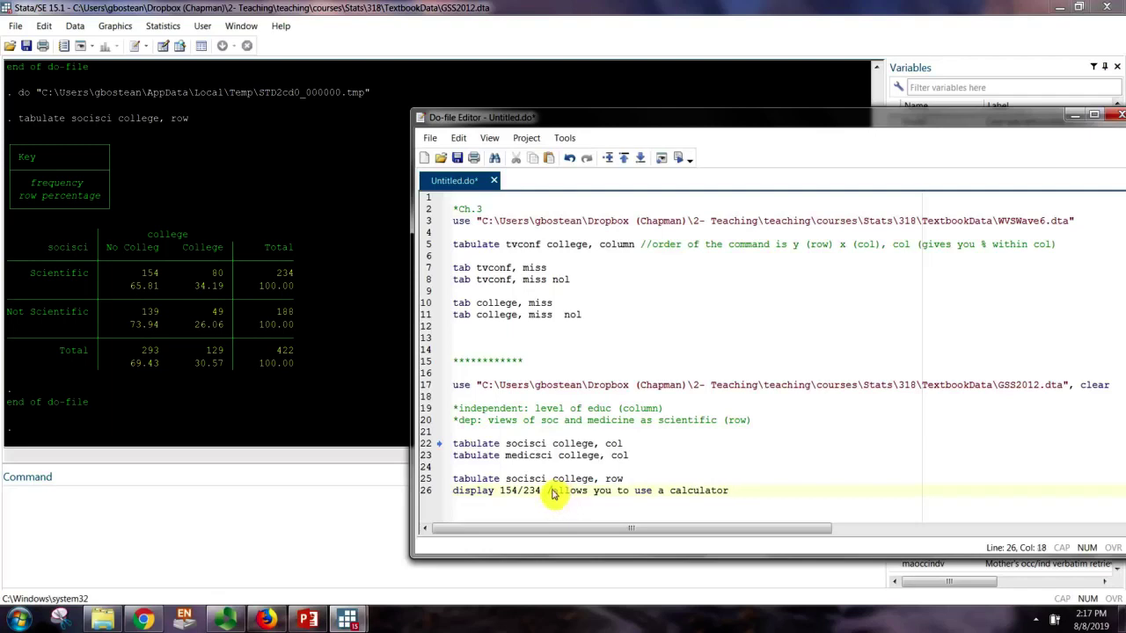
double_click(482, 492)
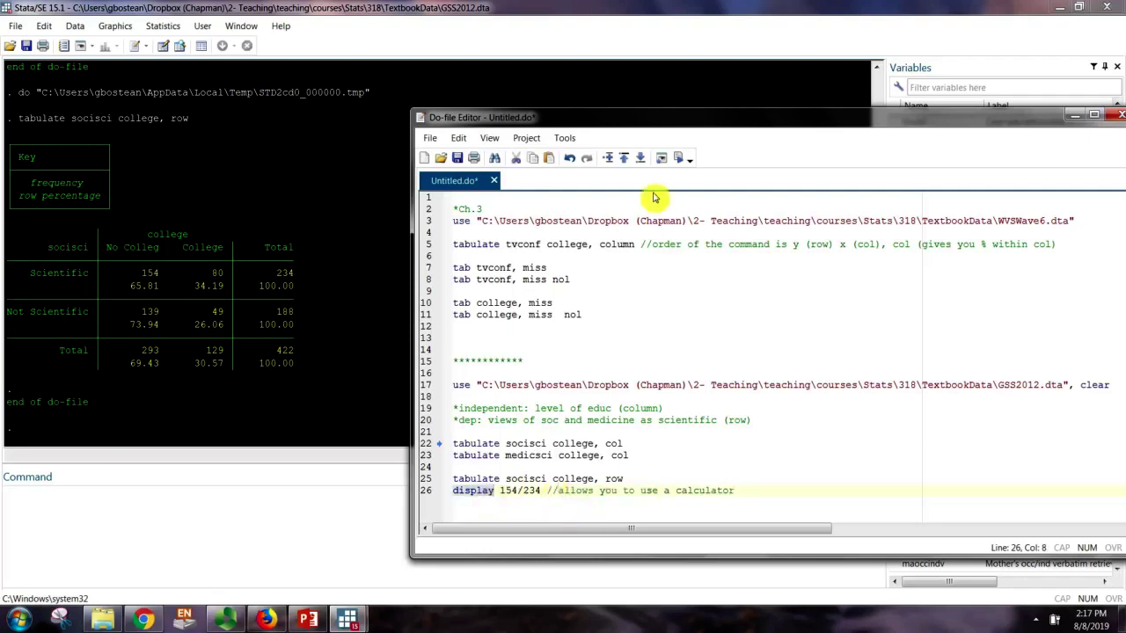
left_click(677, 157)
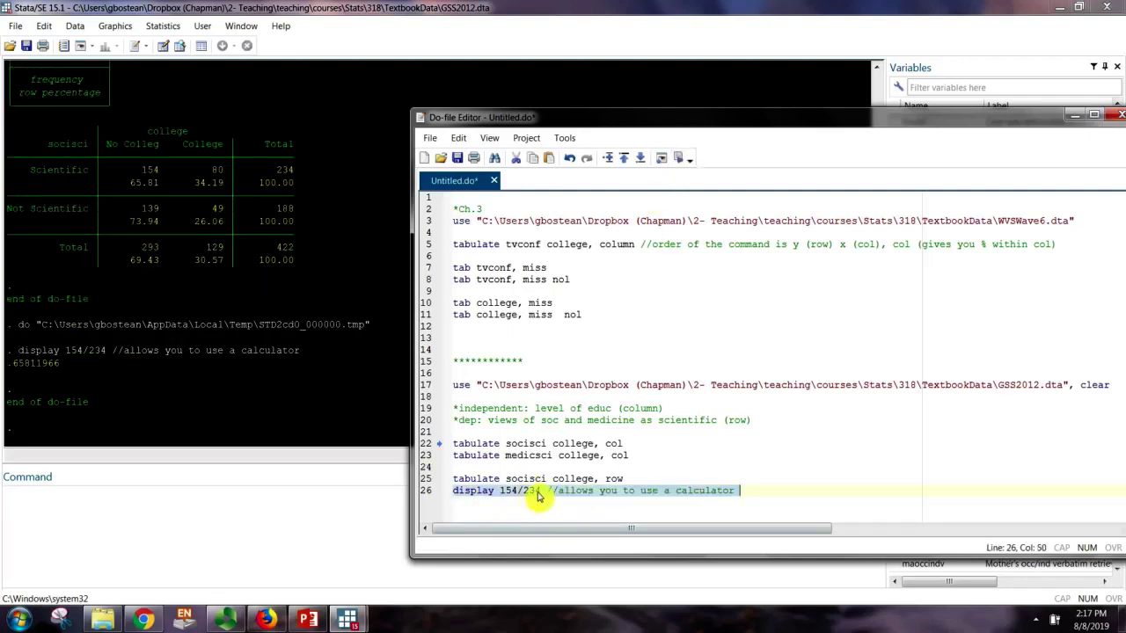
- Revise line 26 to display (100*154/234) and run it, returning 65.811966
left_click_drag(539, 497, 504, 497)
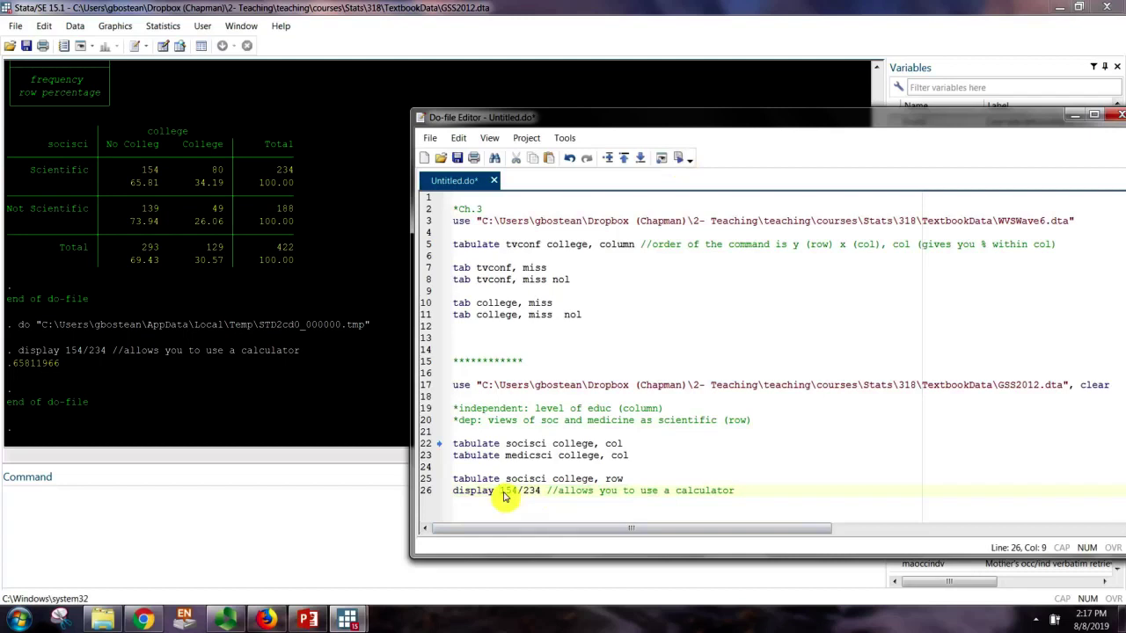
type("(")
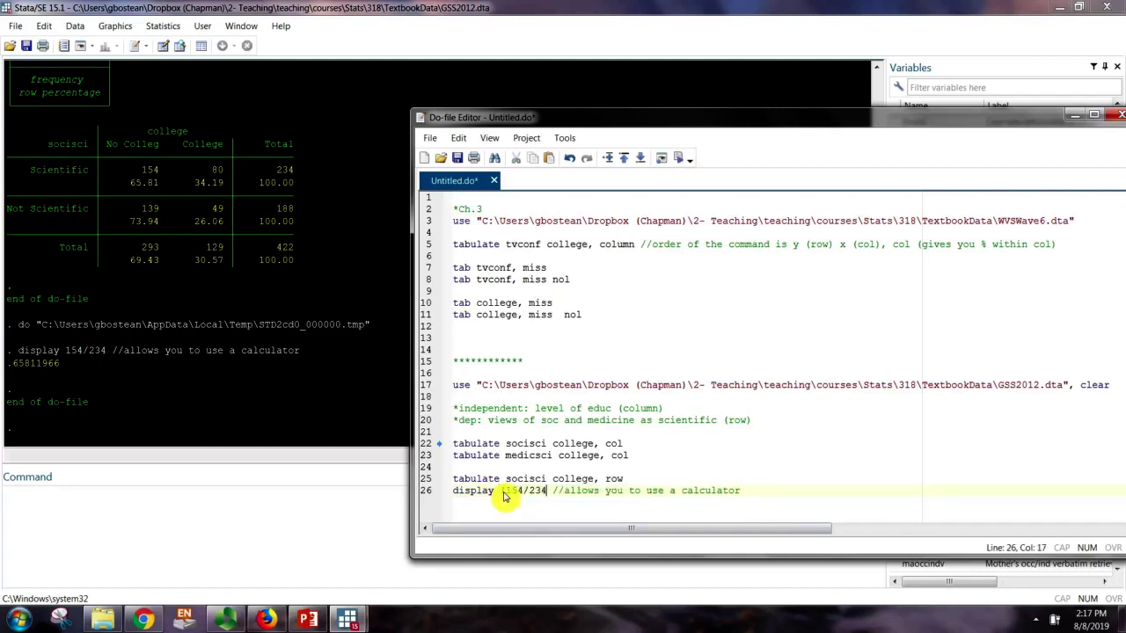
type(")*")
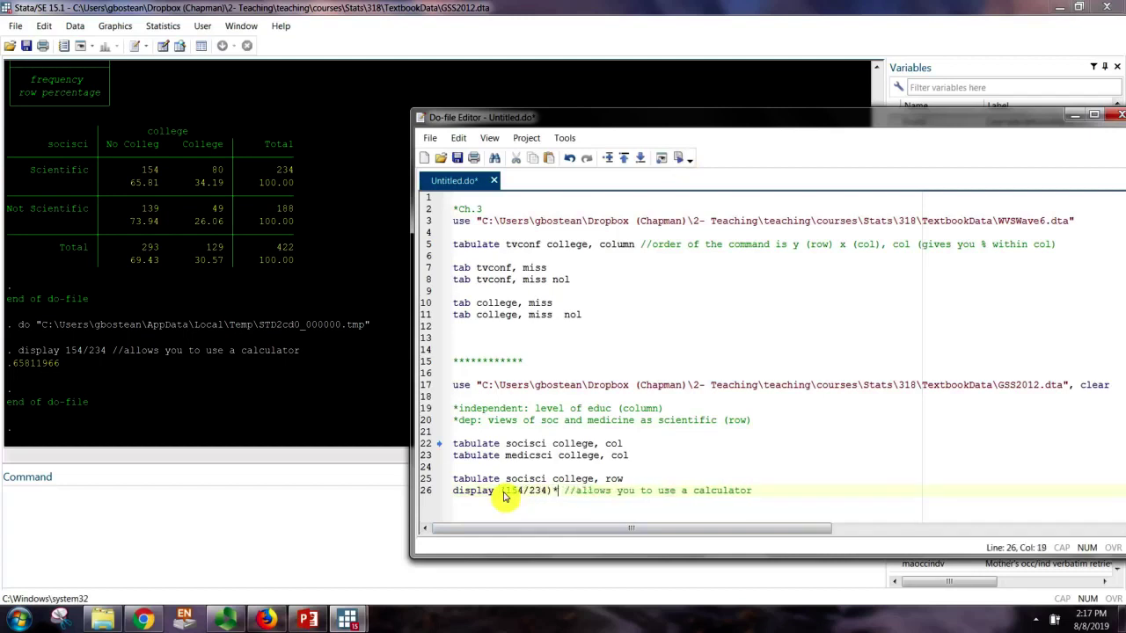
type("100")
left_click(475, 494)
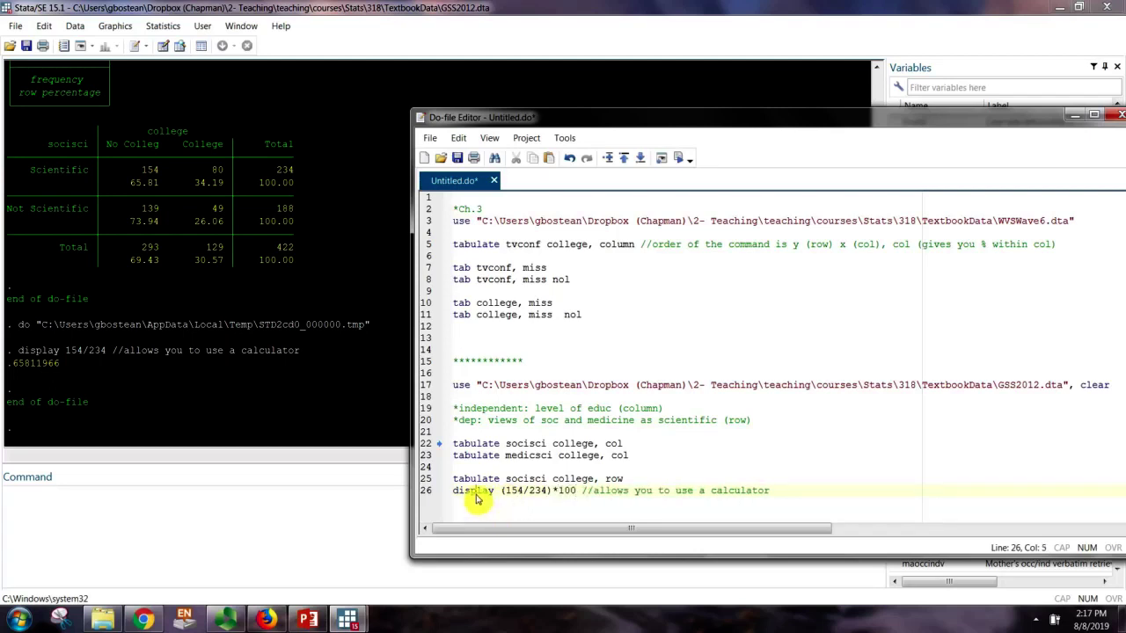
left_click_drag(552, 494, 574, 495)
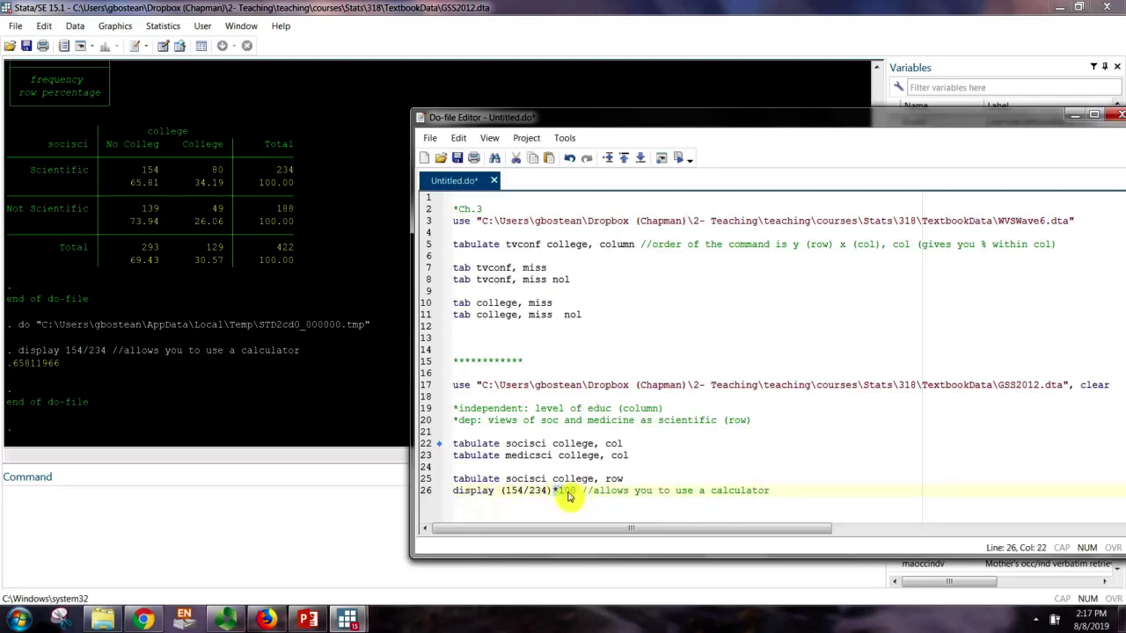
key("BackSpace")
left_click(504, 493)
key("Left")
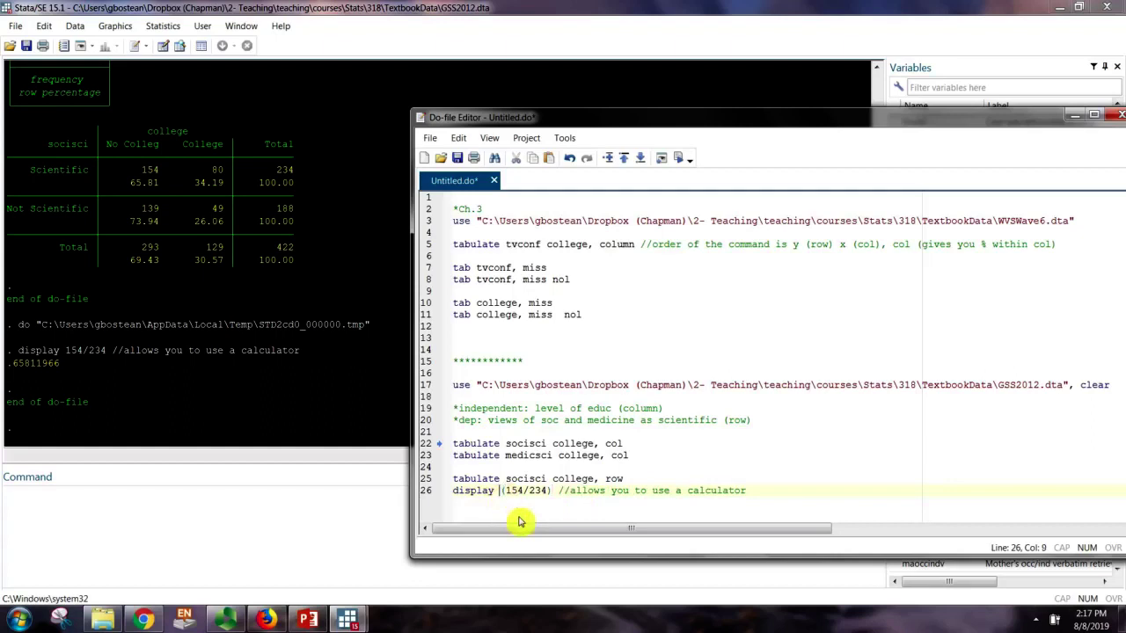
type("100*")
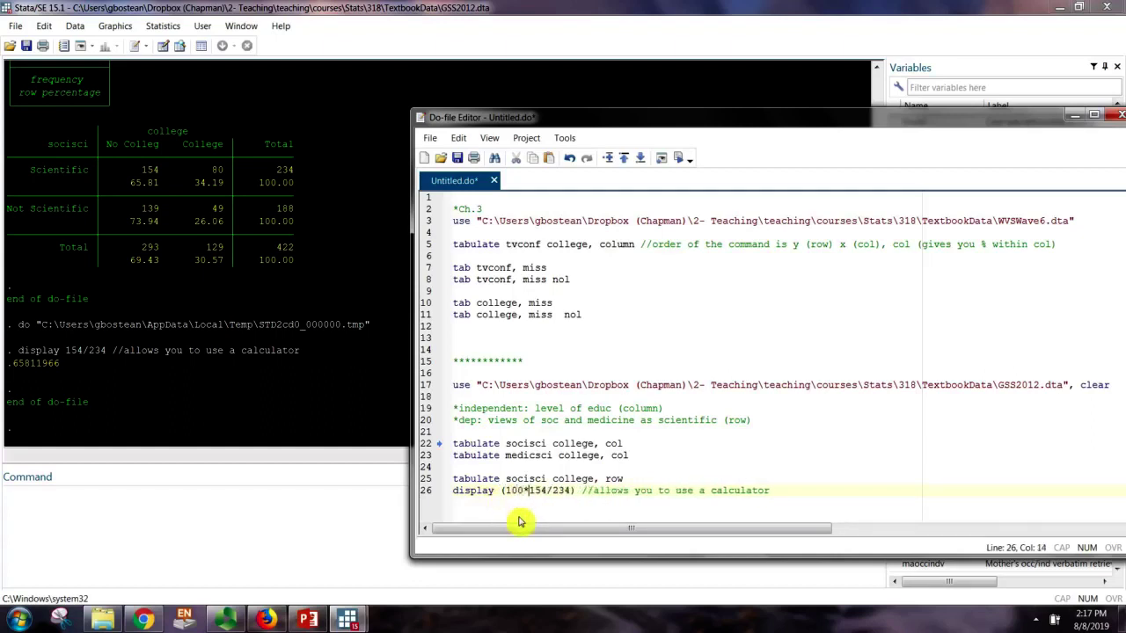
double_click(480, 490)
left_click(679, 159)
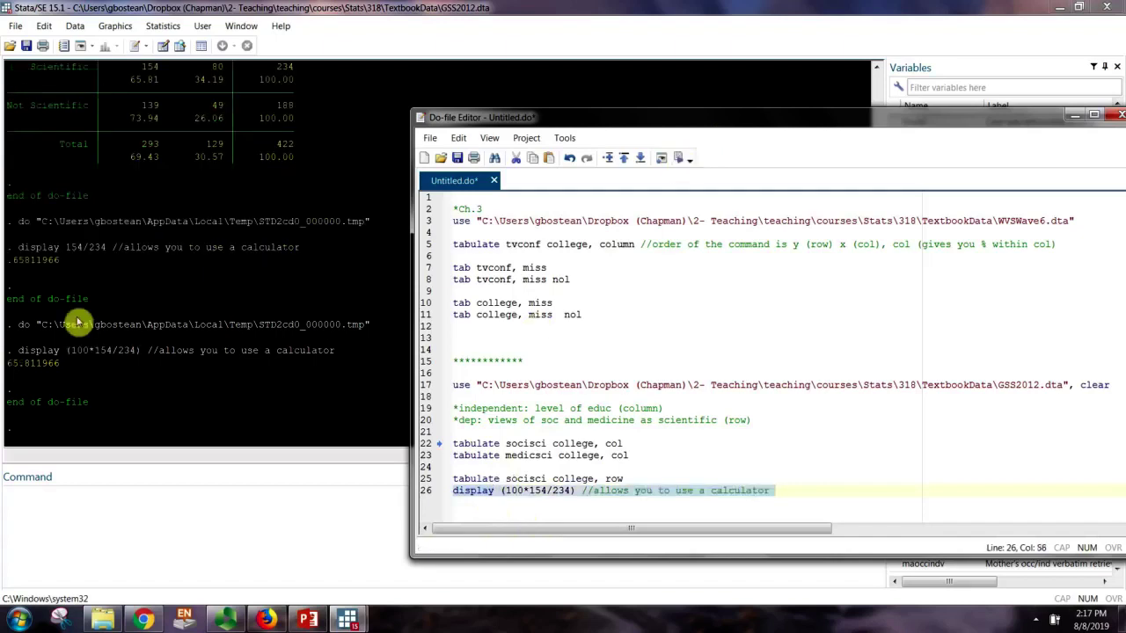
left_click(75, 368)
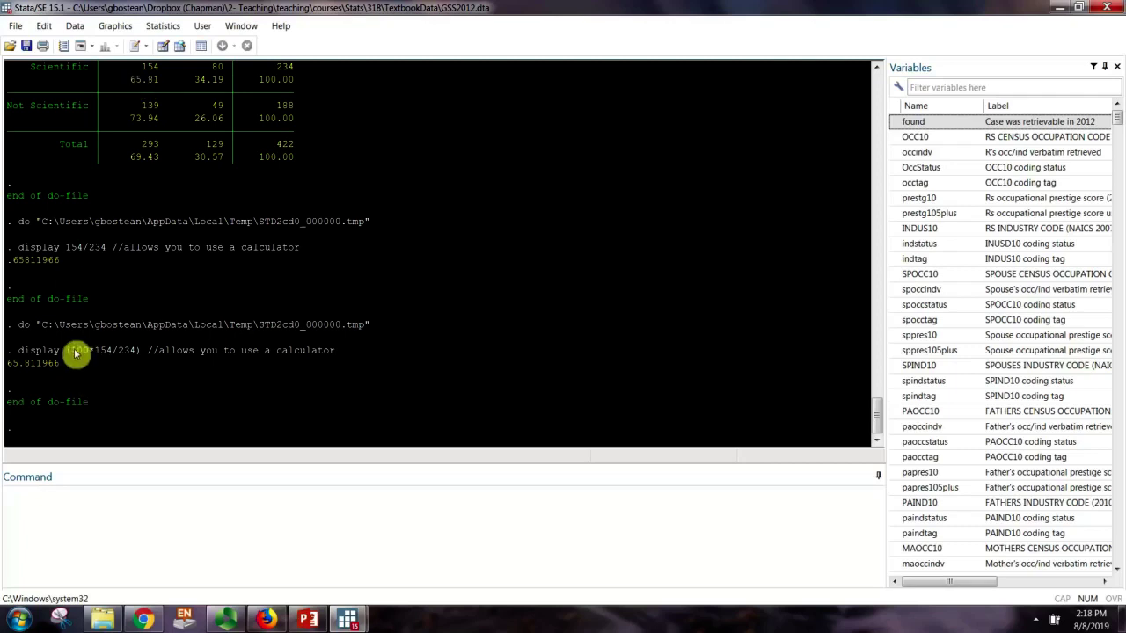
left_click_drag(118, 350, 139, 350)
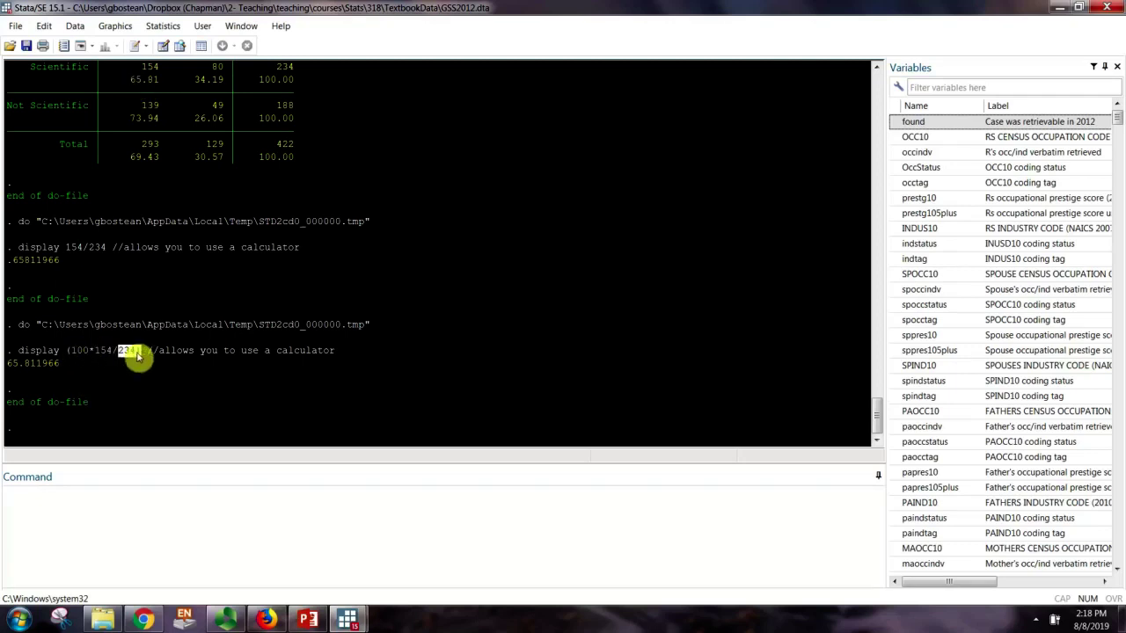
scroll(143, 349, "up", 1)
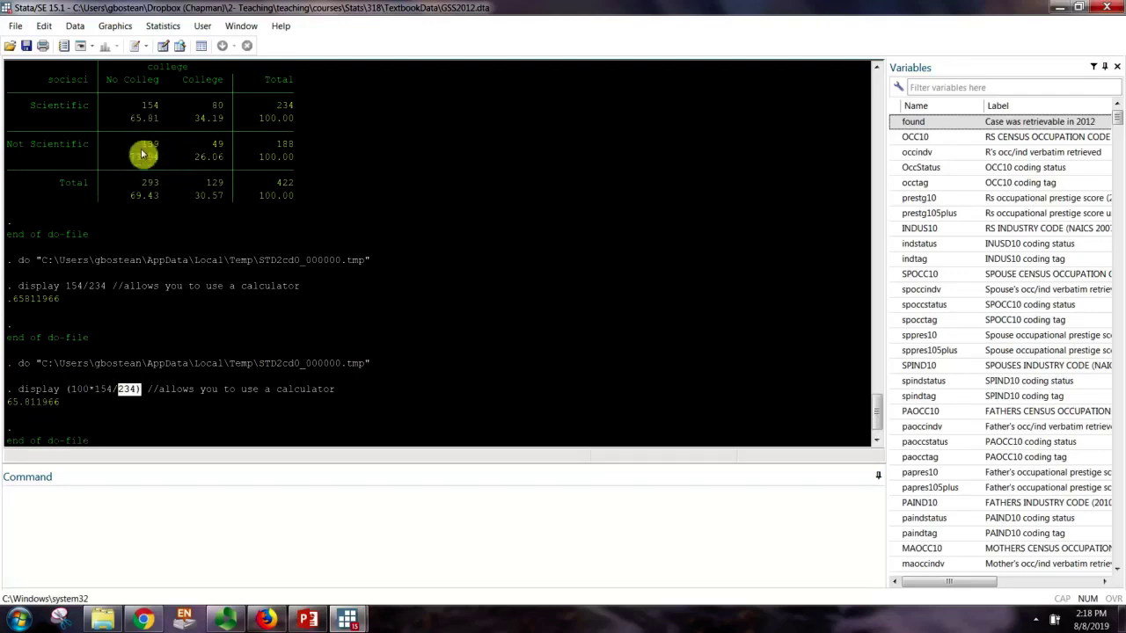
left_click_drag(131, 157, 313, 157)
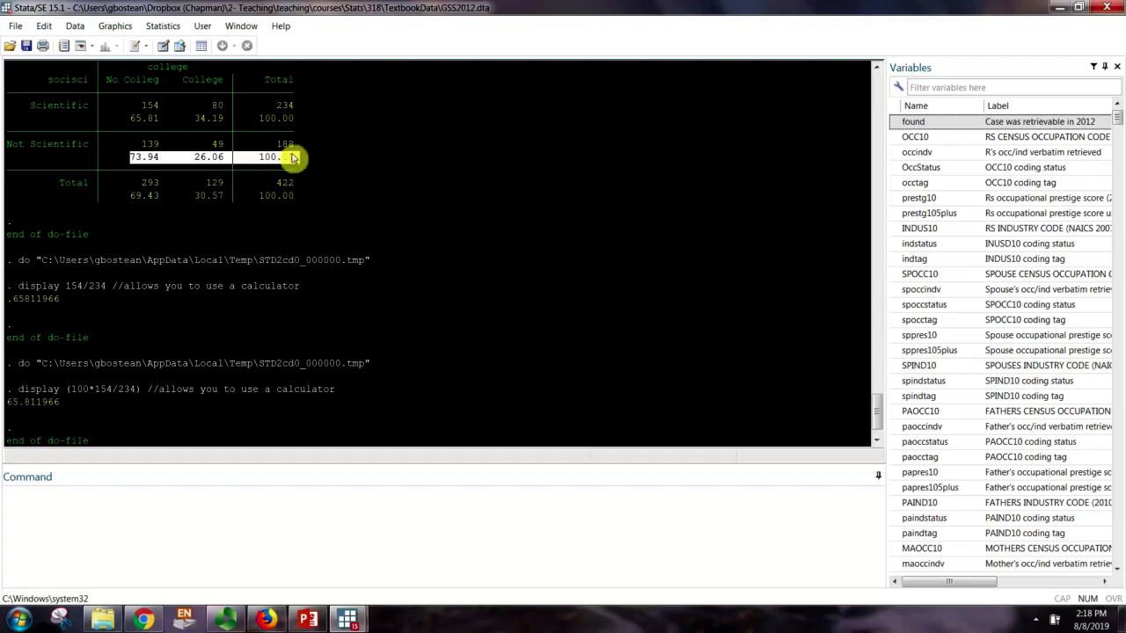
left_click(319, 165)
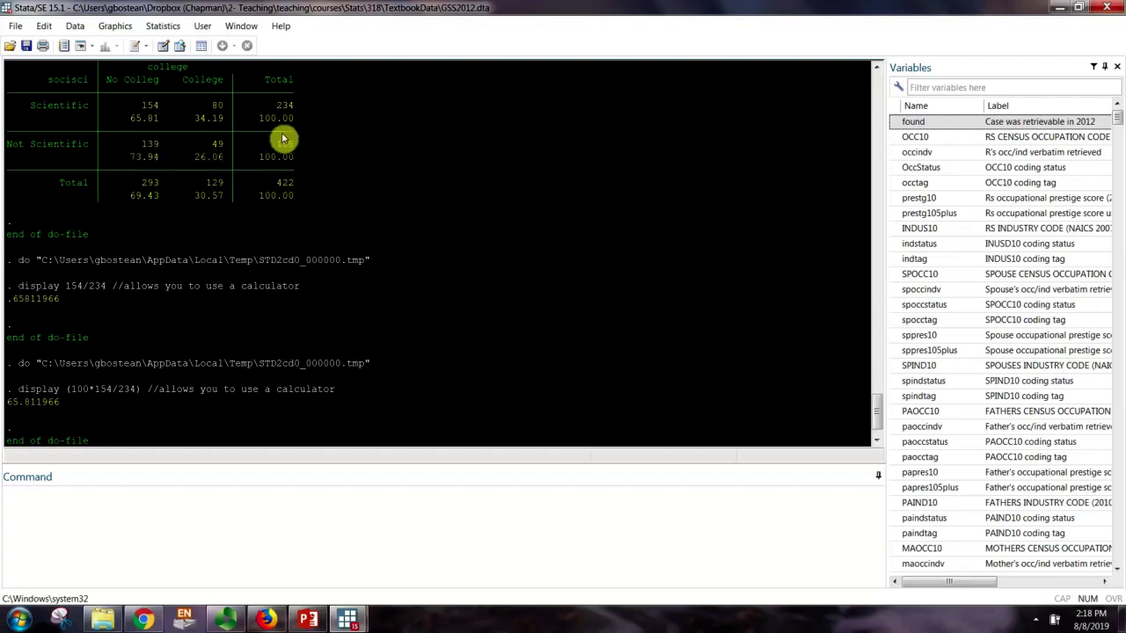
triple_click(302, 151)
left_click(261, 144)
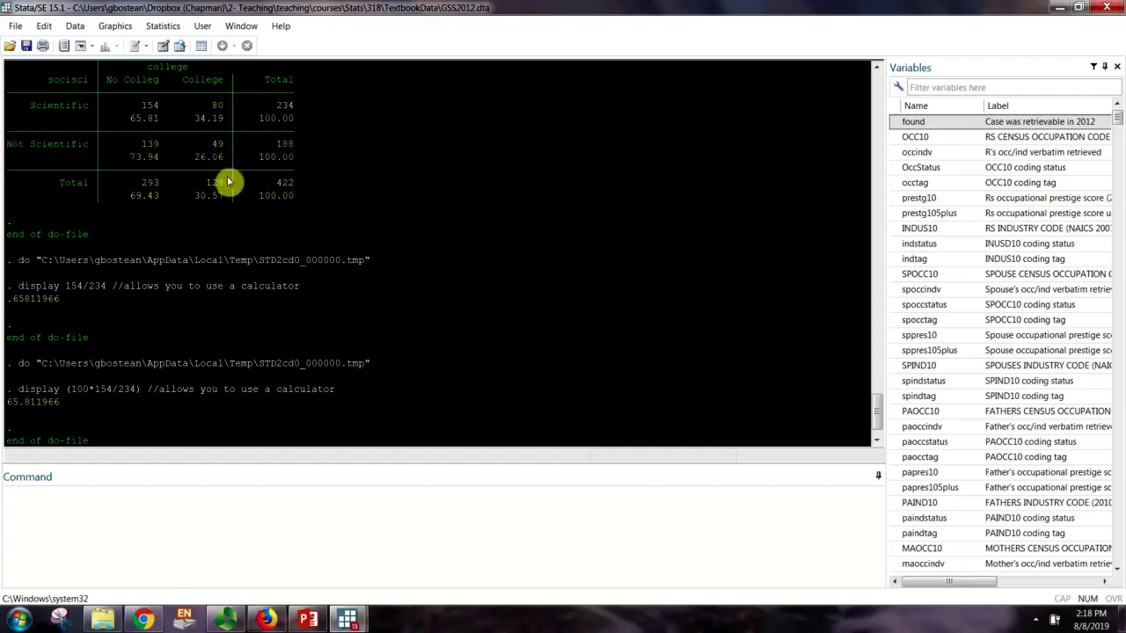
mouse_move(348, 619)
left_click(440, 581)
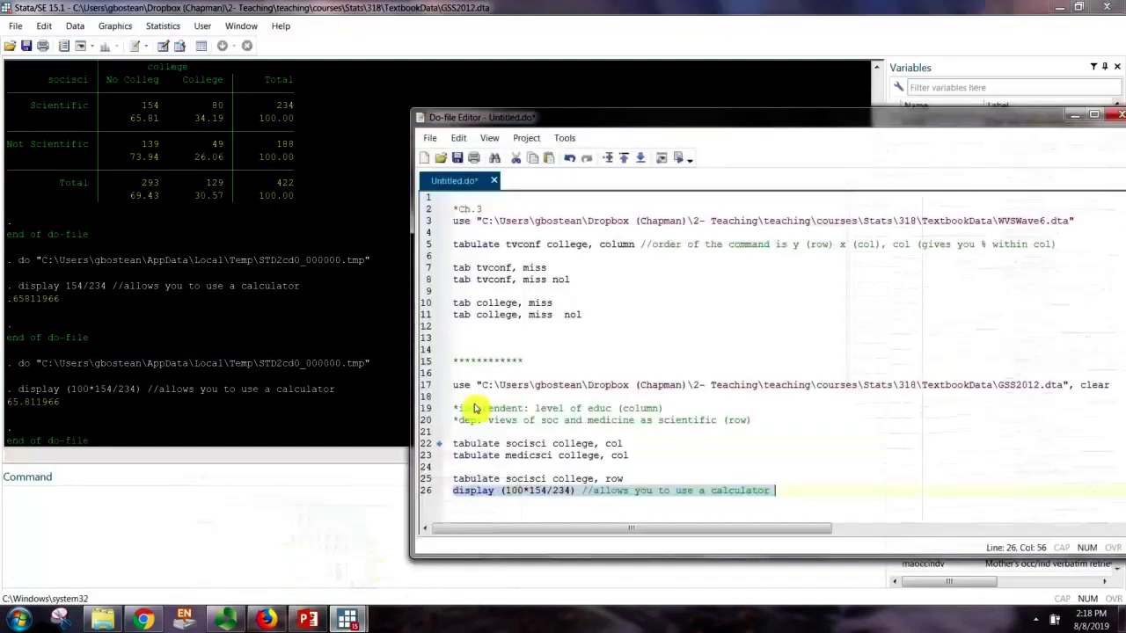
- Save the do-file as Ch3.do in the TextbookData folder
left_click(540, 456)
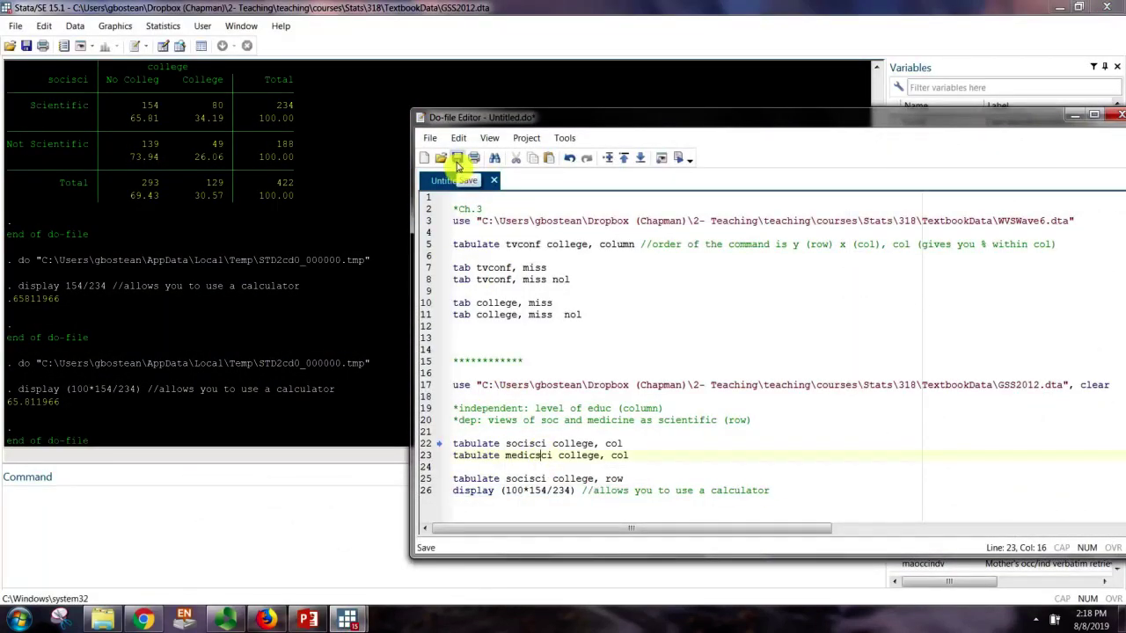
left_click(457, 159)
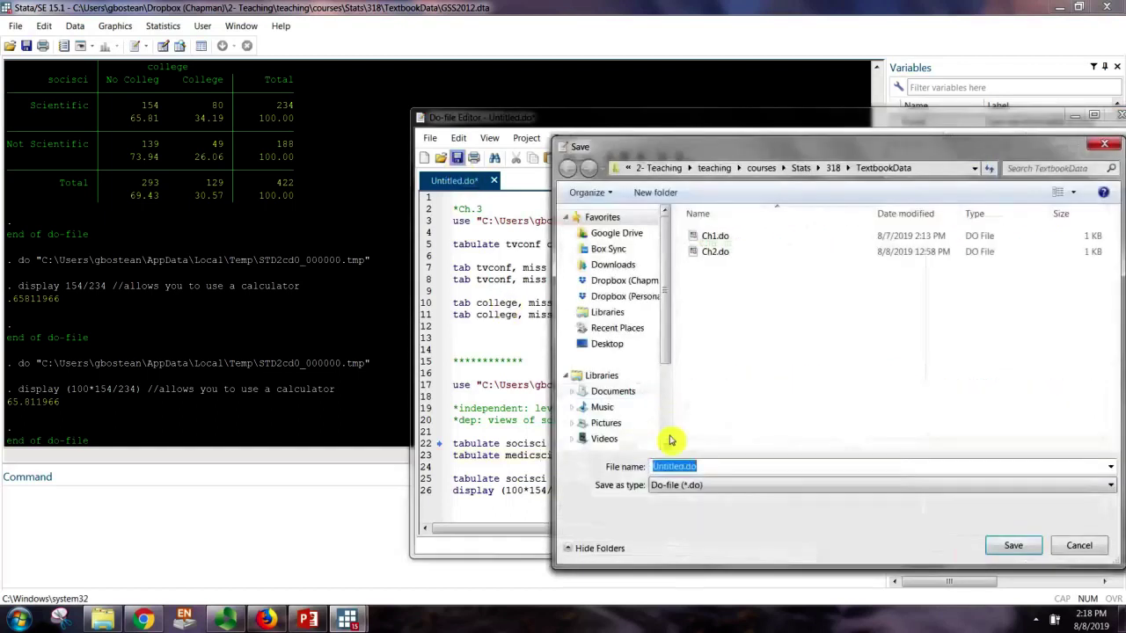
type("Ch3")
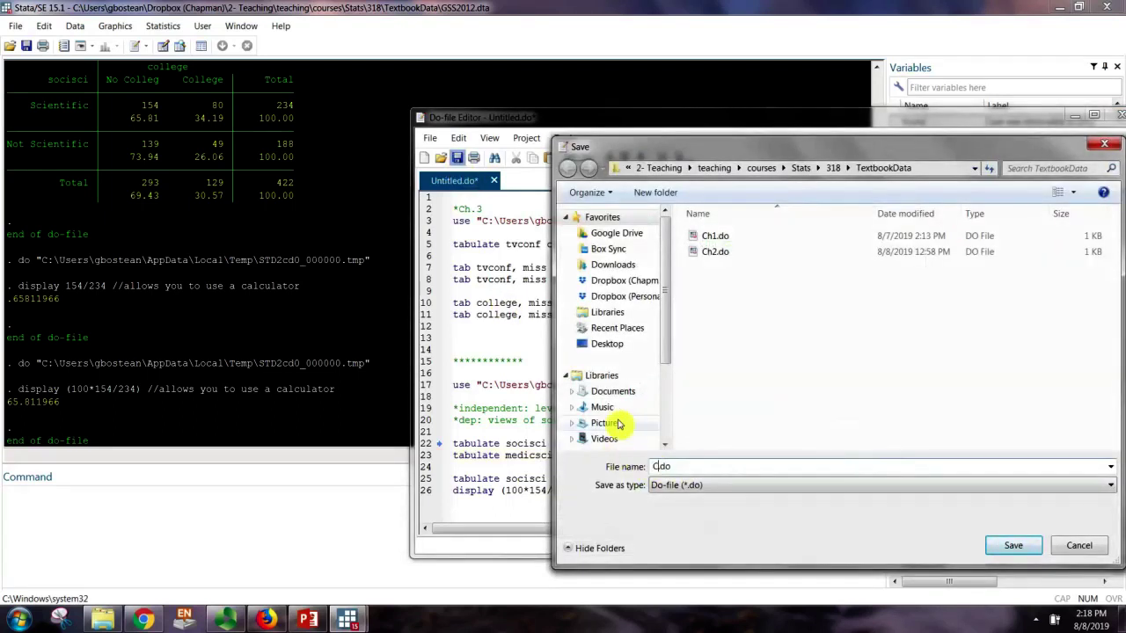
left_click(1008, 546)
- Close the Do-file Editor and return to the TextbookData folder in Explorer
left_click_drag(668, 124, 565, 93)
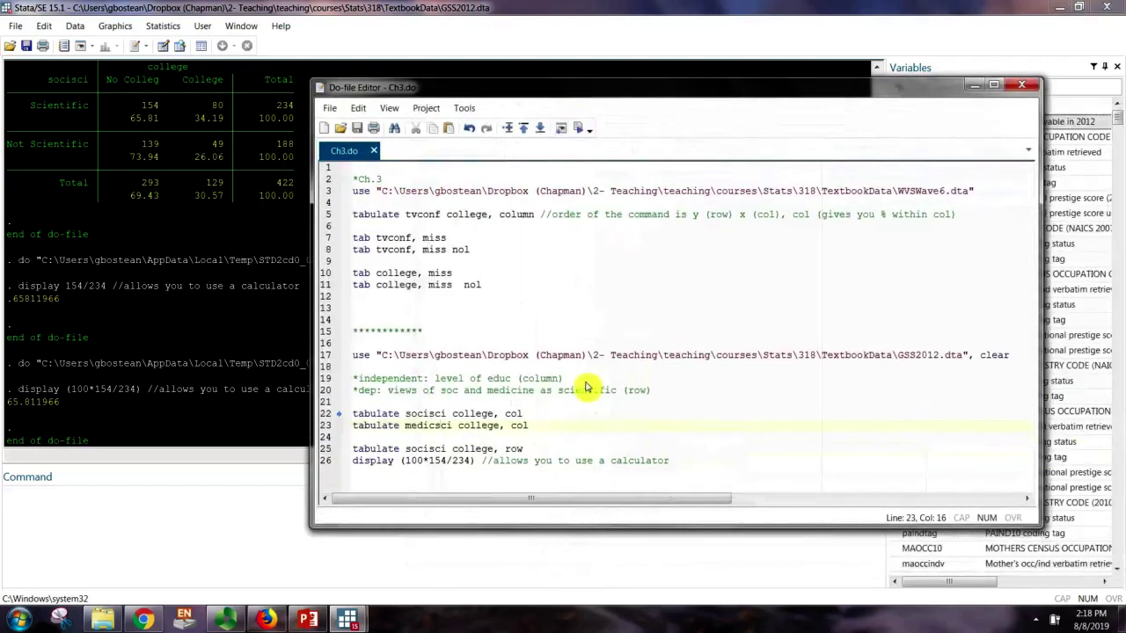
left_click(171, 267)
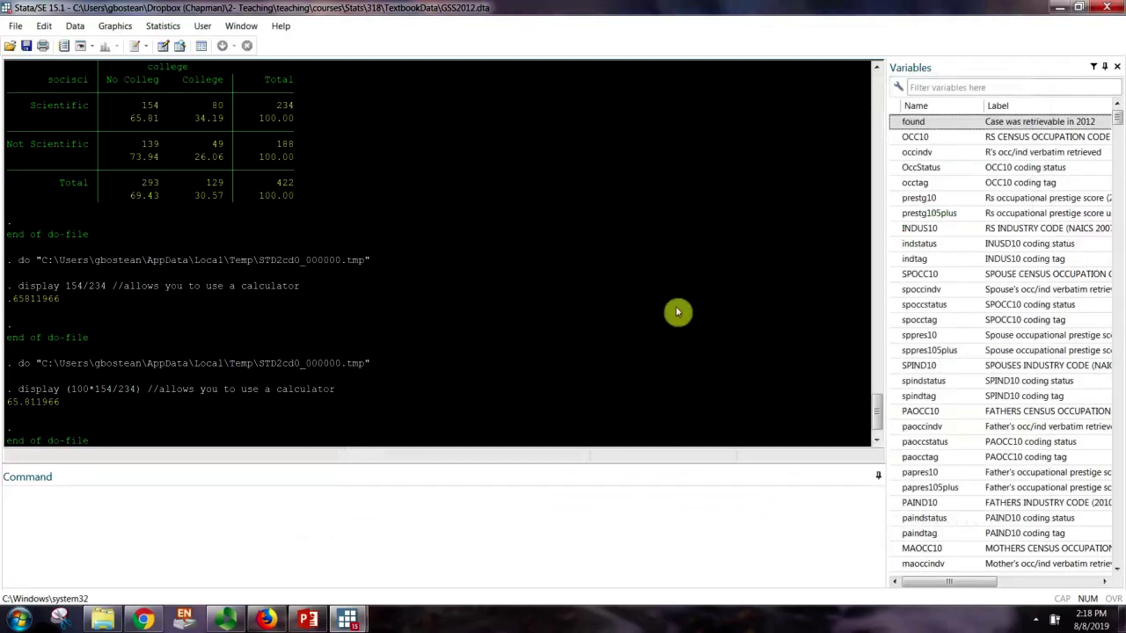
mouse_move(364, 617)
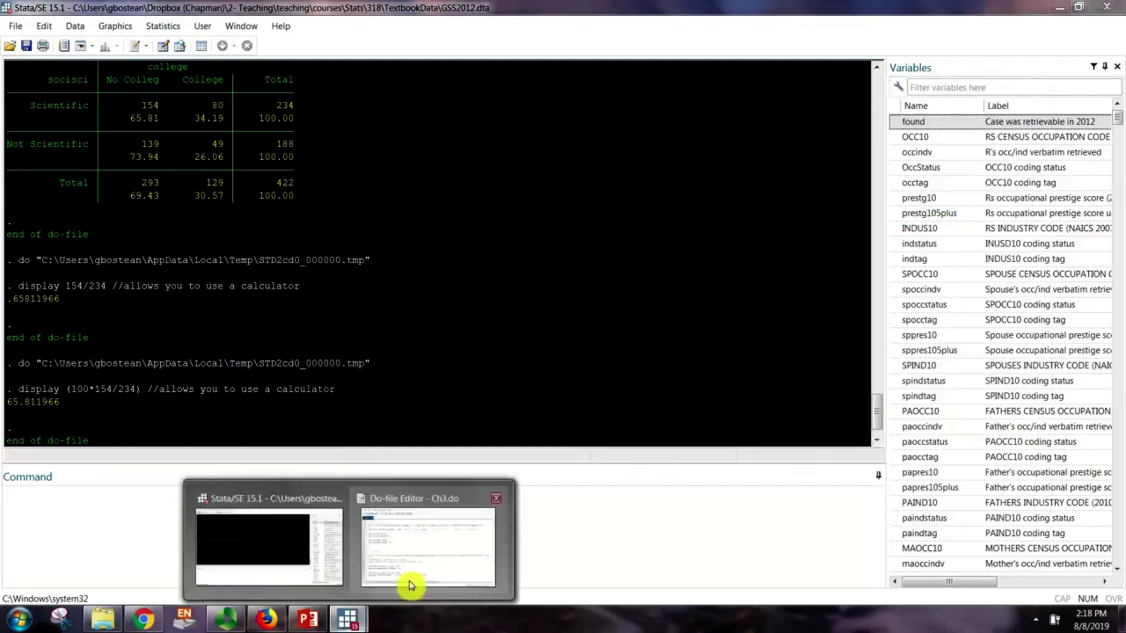
left_click(410, 585)
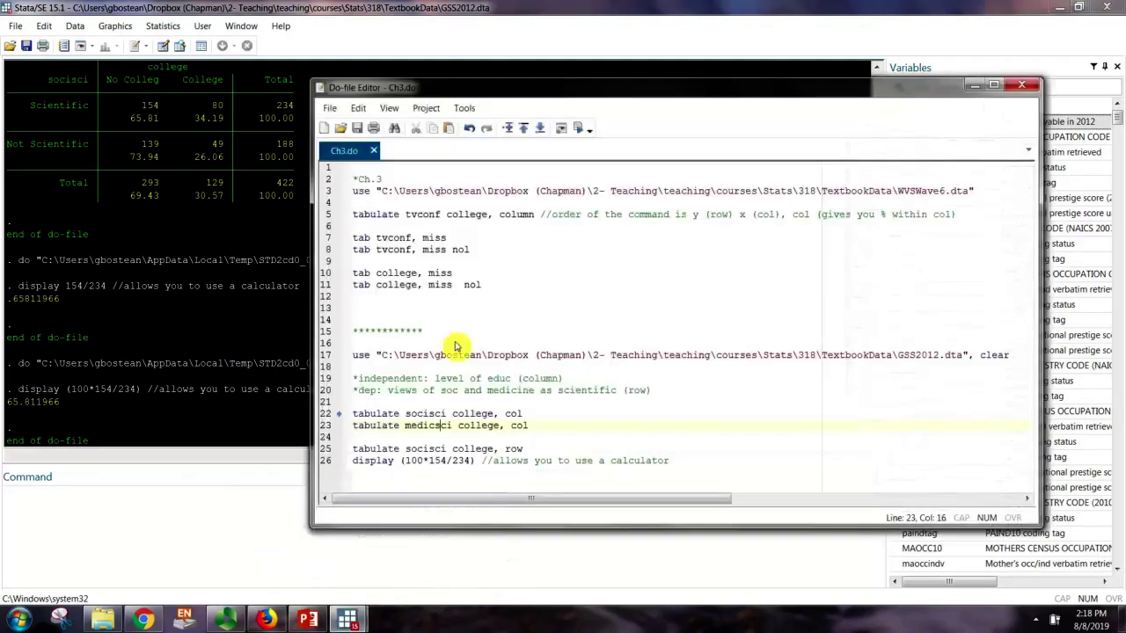
left_click(1024, 84)
key("alt+Tab")
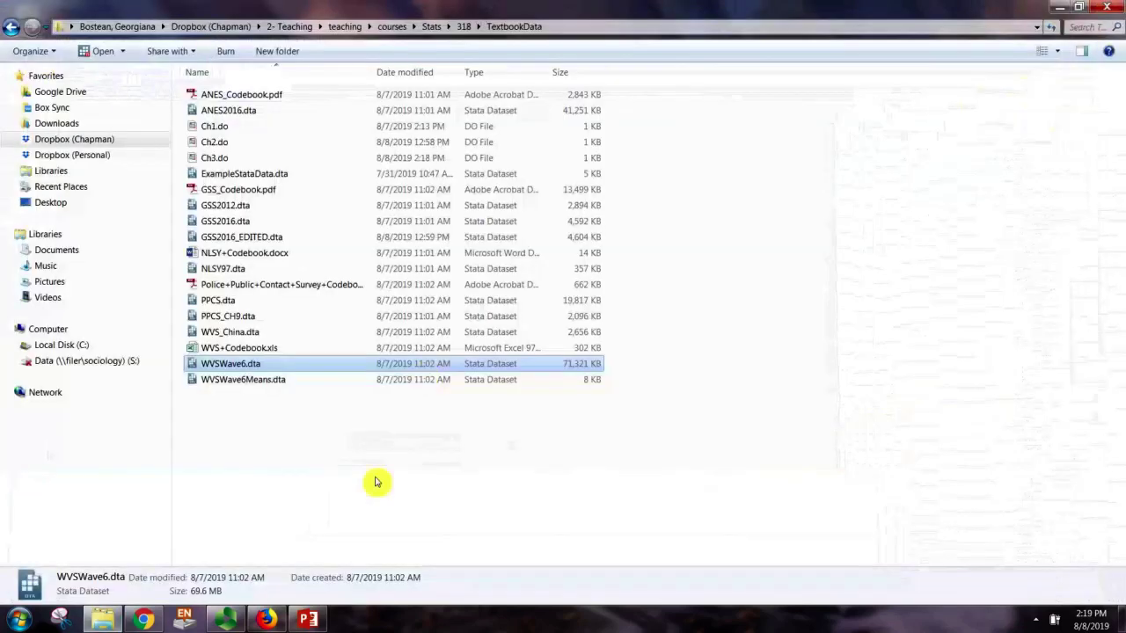
left_click(227, 619)
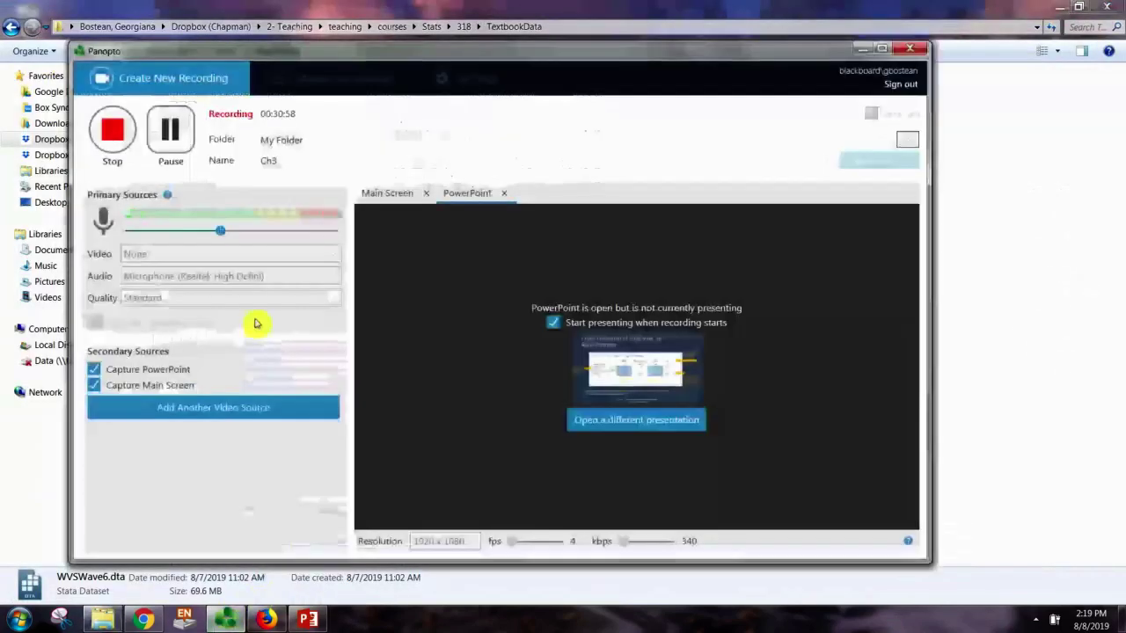
left_click(112, 130)
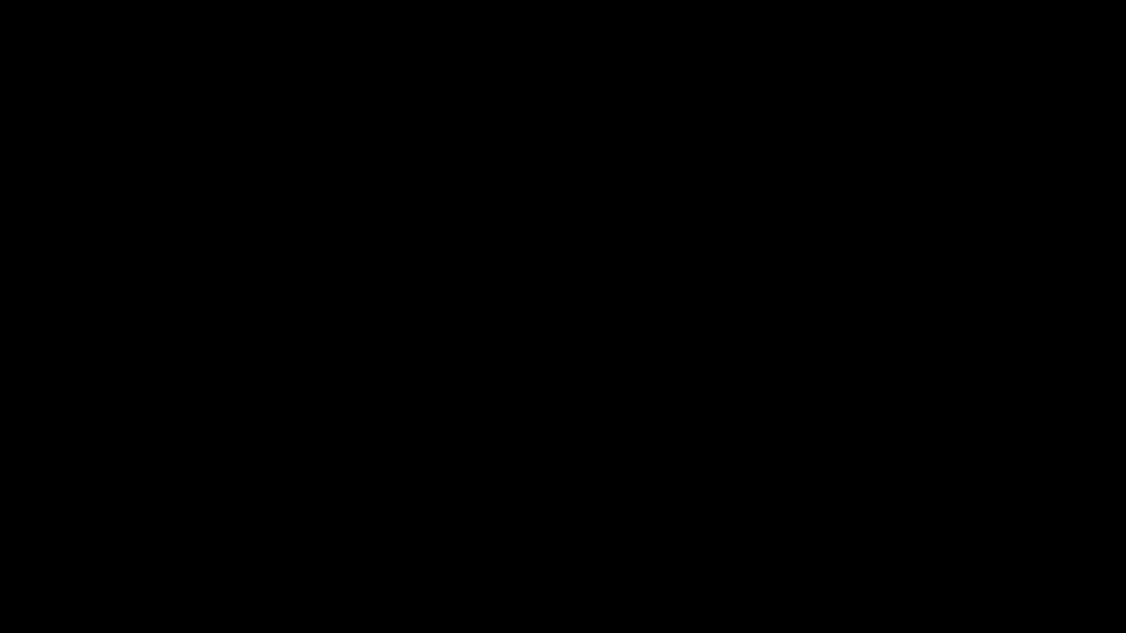